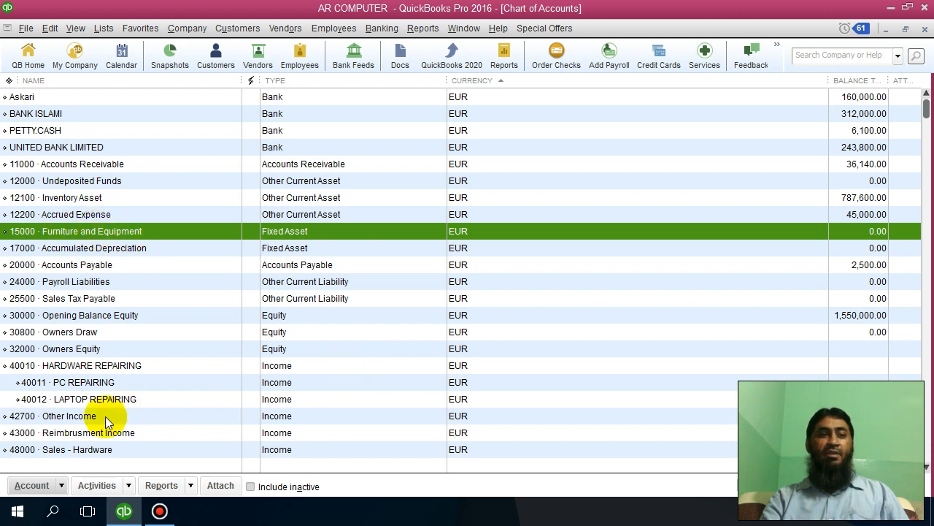
left_click(64, 485)
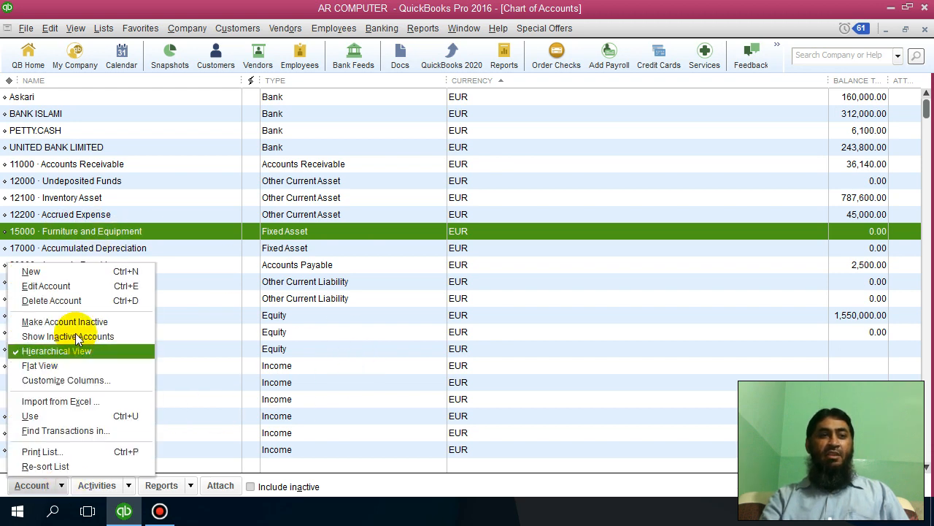
left_click(100, 270)
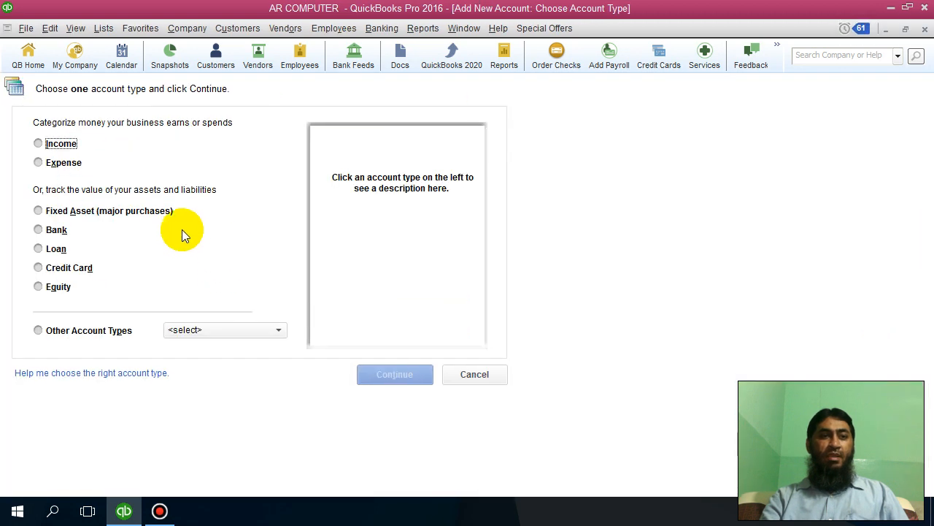
left_click(38, 214)
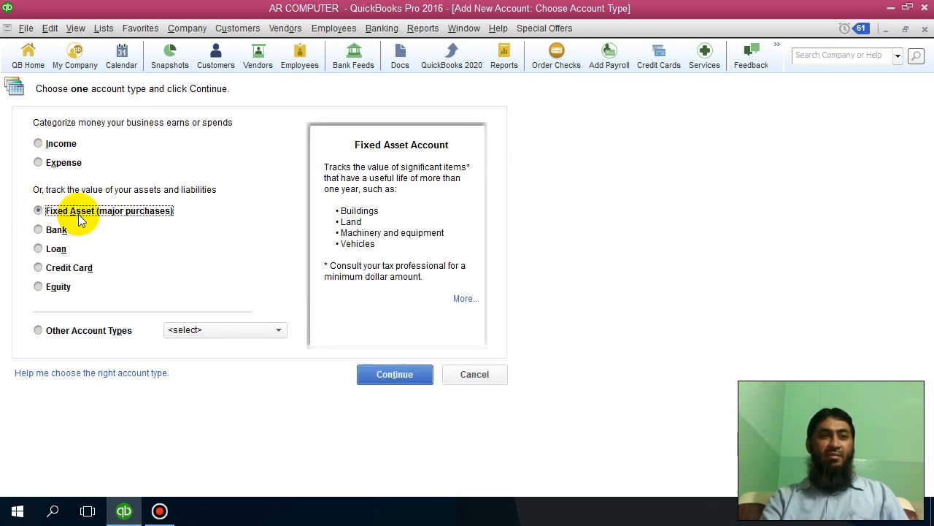
left_click(368, 380)
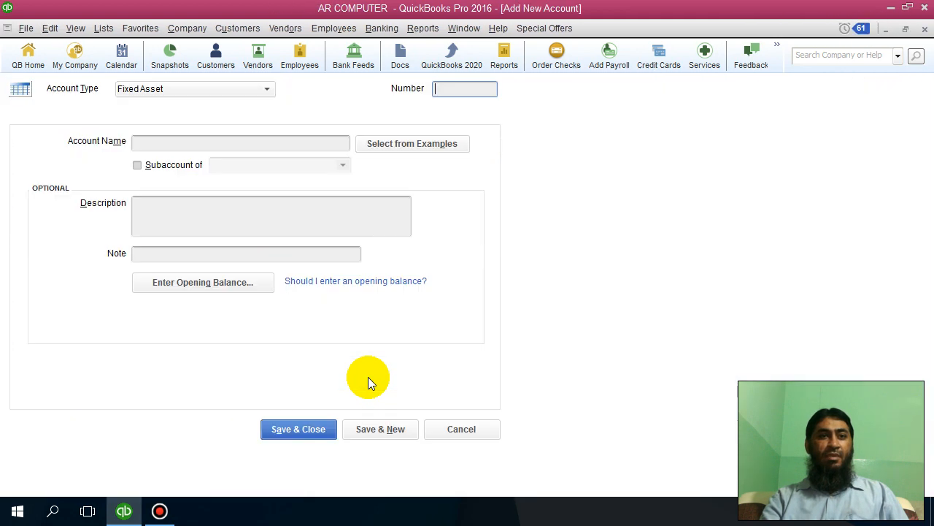
left_click(454, 89)
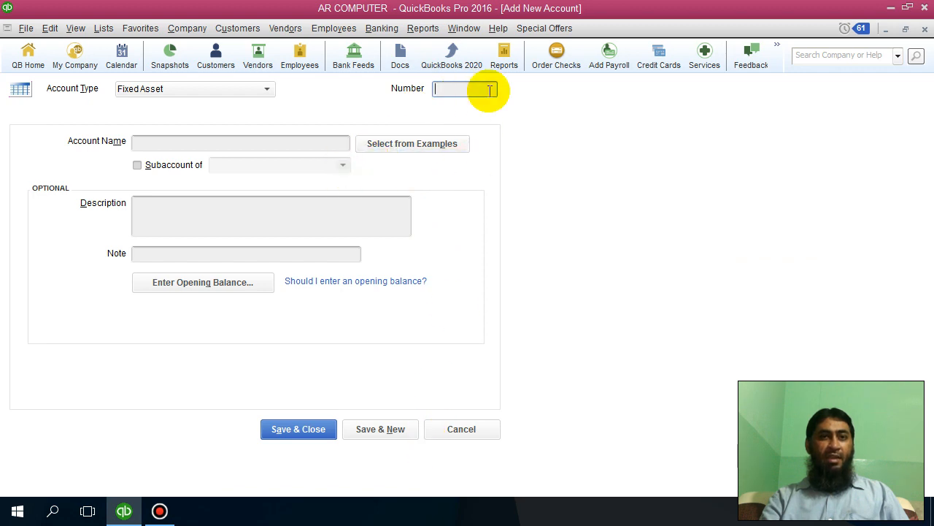
double_click(500, 6)
left_click_drag(500, 7, 454, 3)
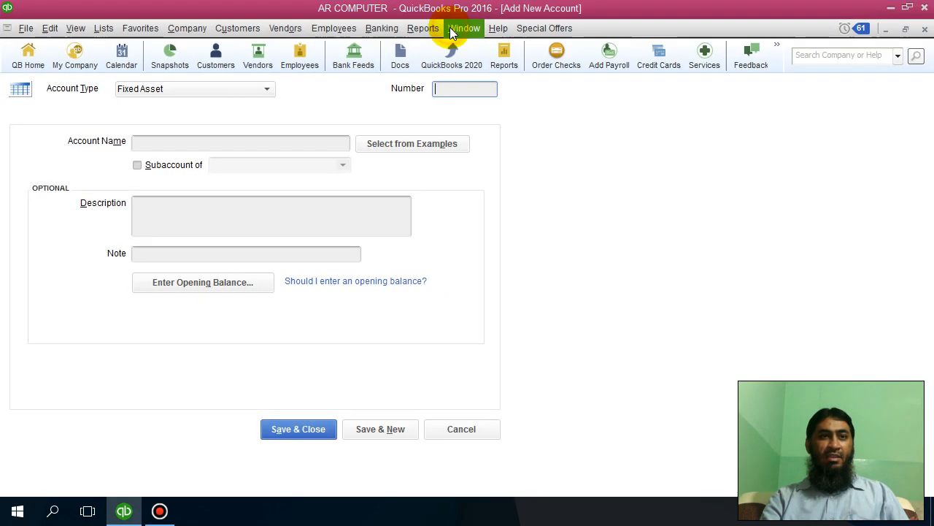
key("Escape")
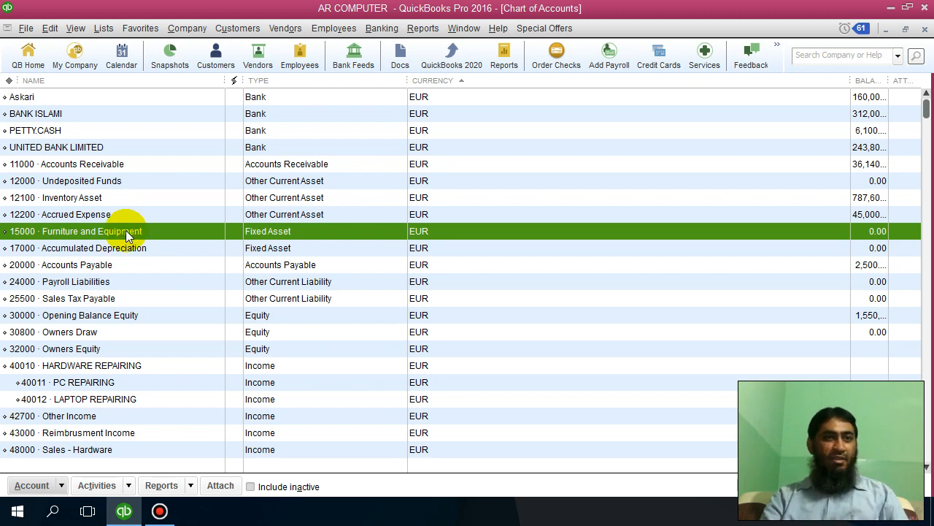
left_click(41, 484)
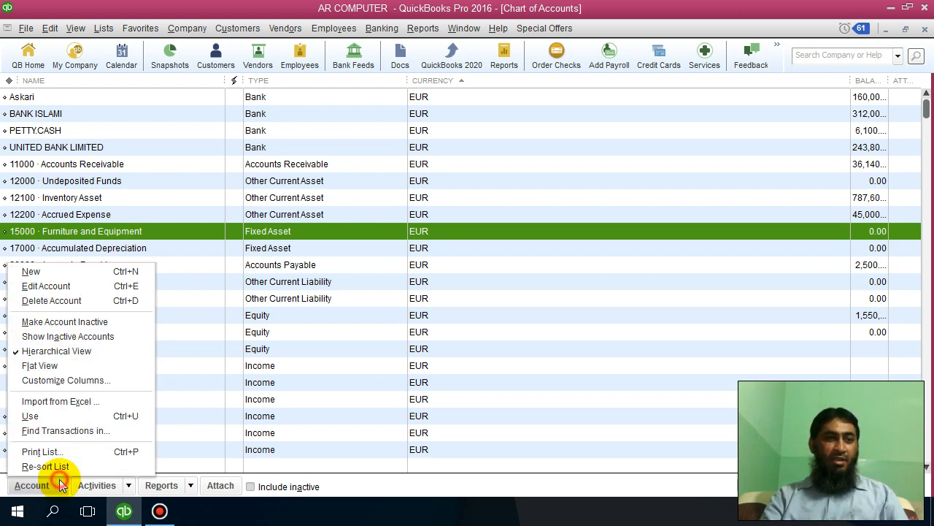
left_click(58, 275)
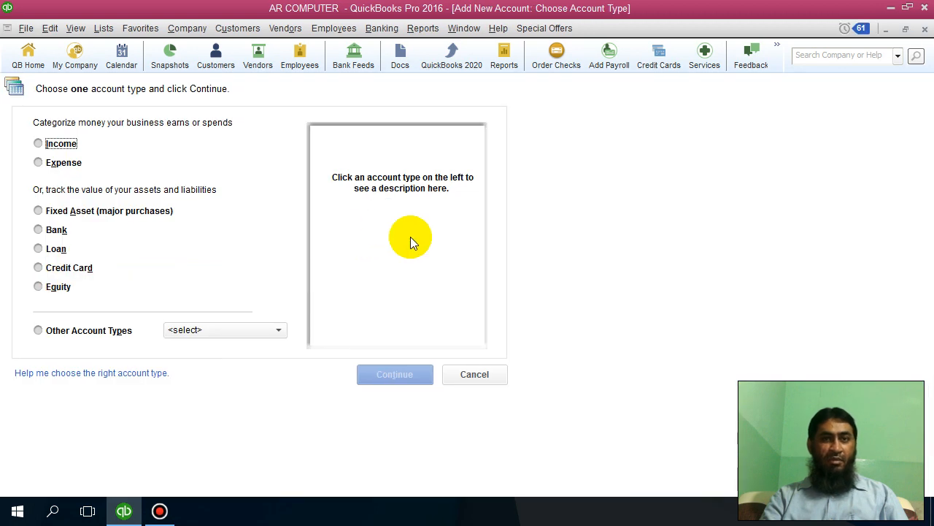
left_click(109, 211)
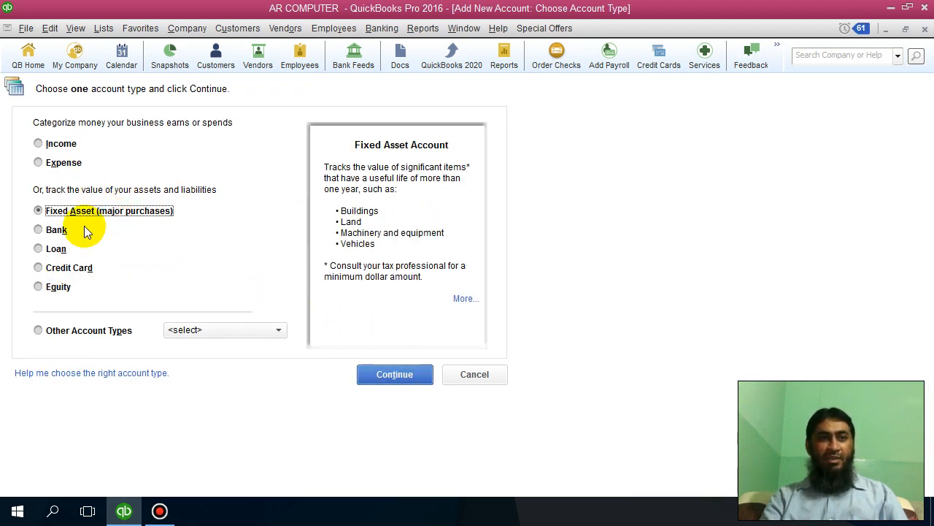
left_click(388, 384)
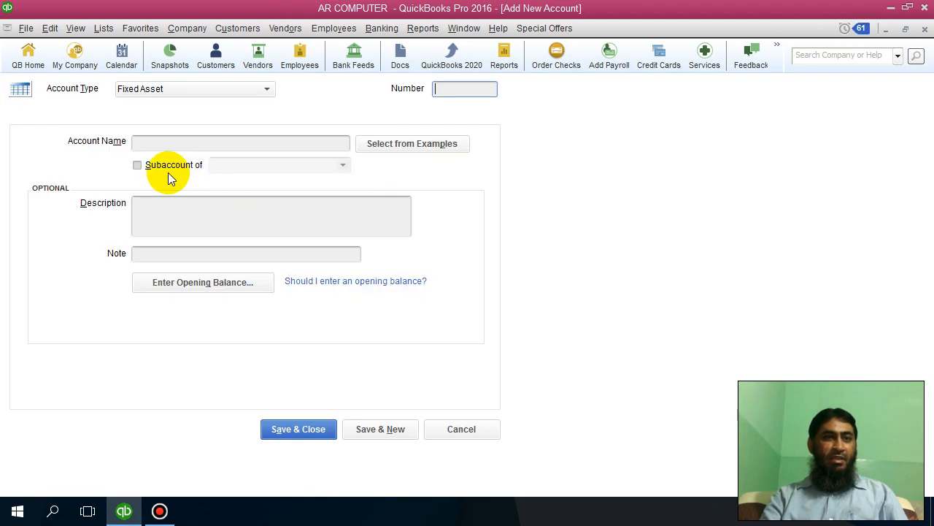
left_click(161, 143)
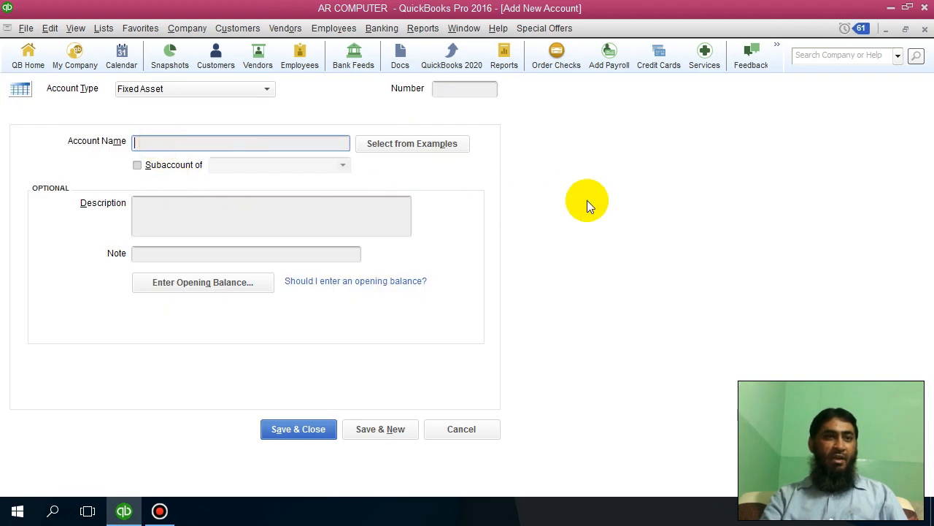
left_click(453, 91)
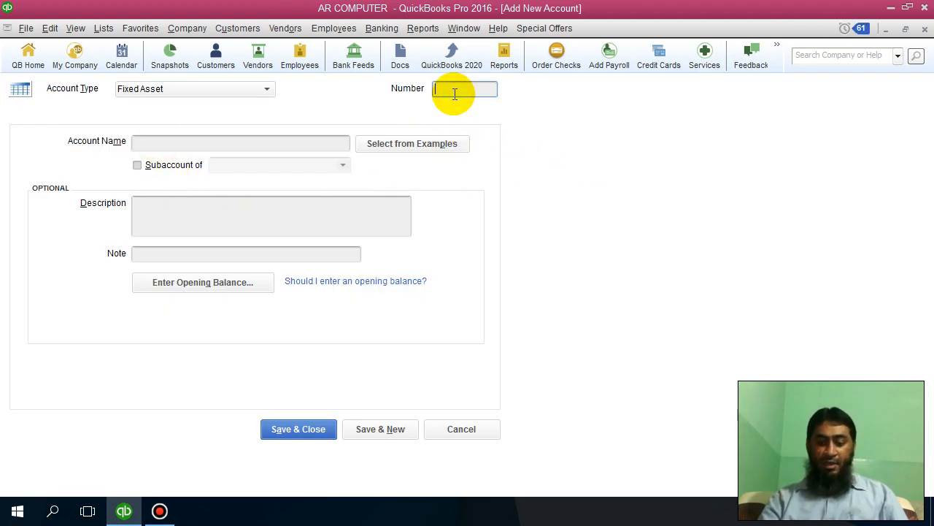
type("150")
left_click(454, 92)
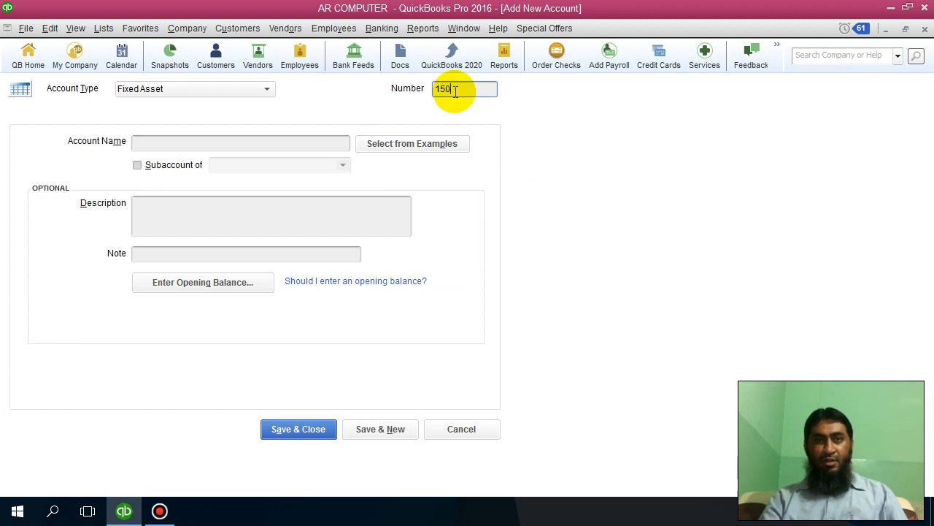
type("1")
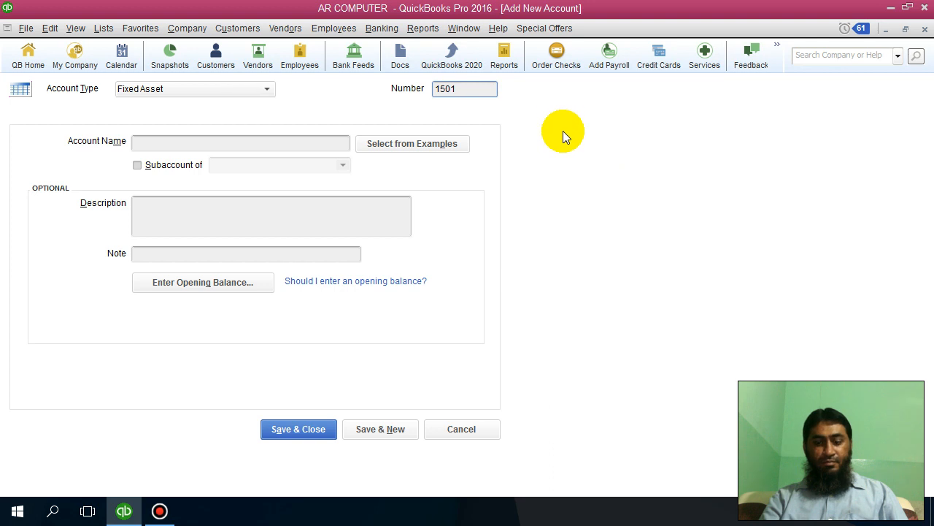
key("BackSpace")
type("01")
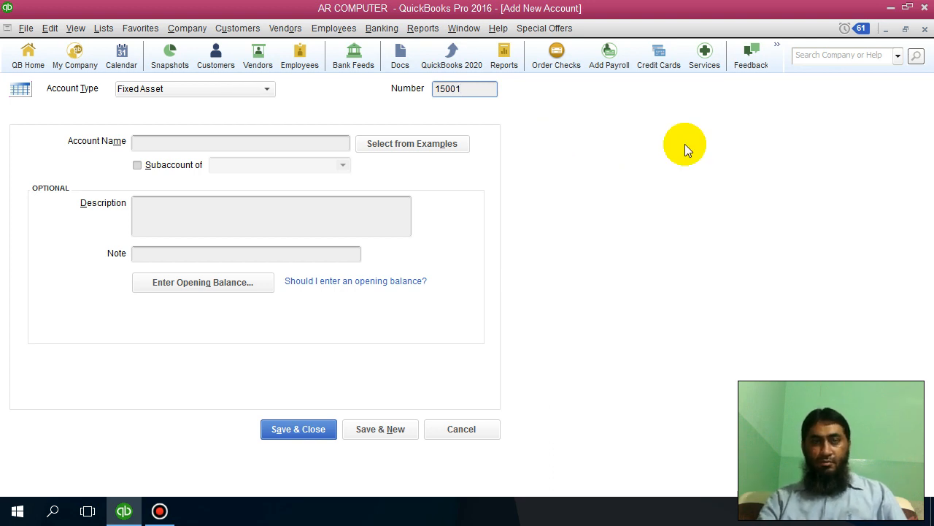
left_click(925, 28)
left_click(483, 171)
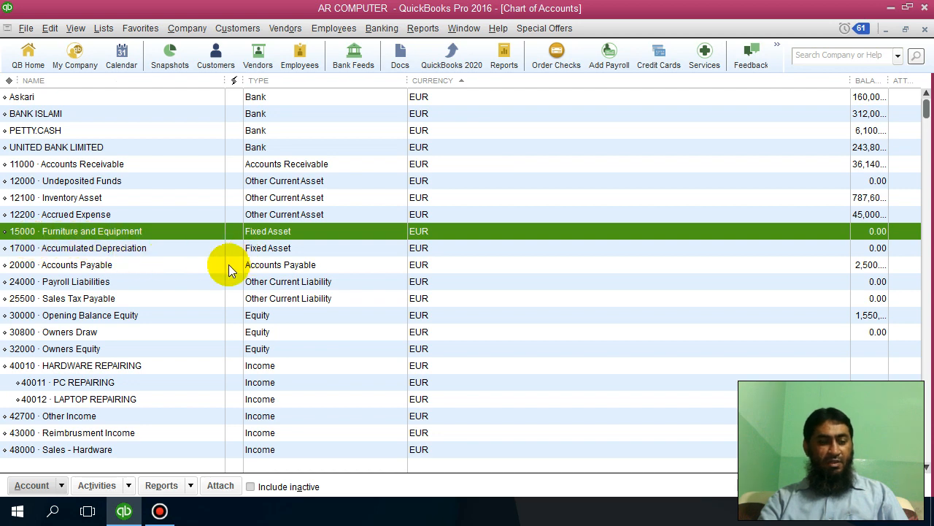
Start a new account of type Fixed Asset and set its number to 15001.
left_click(29, 485)
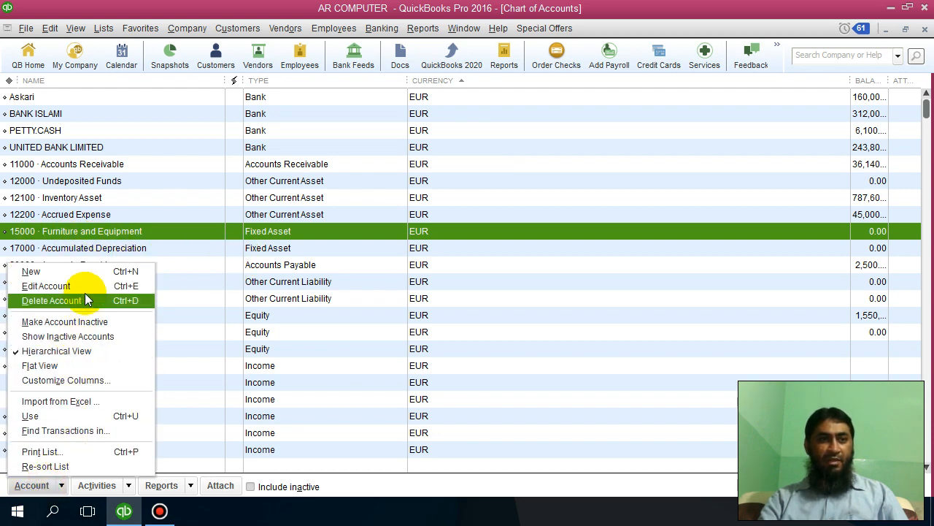
left_click(31, 271)
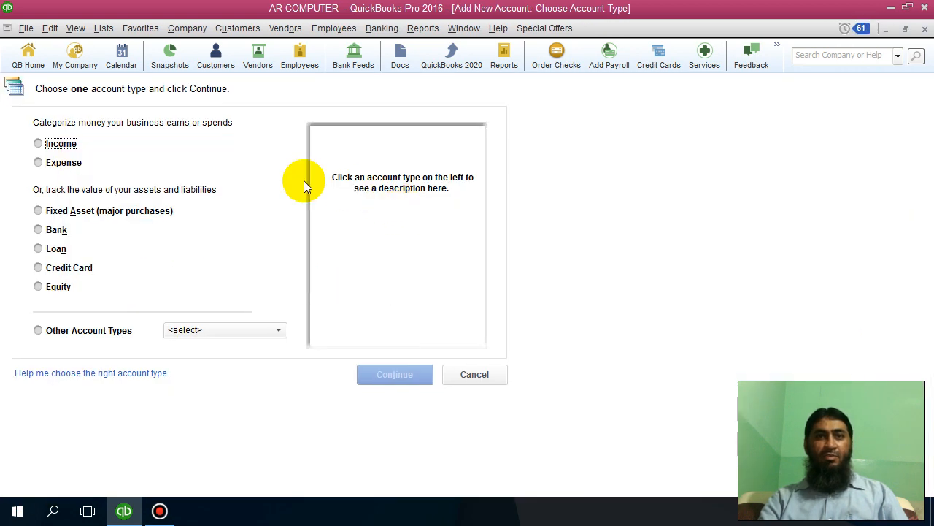
left_click(106, 211)
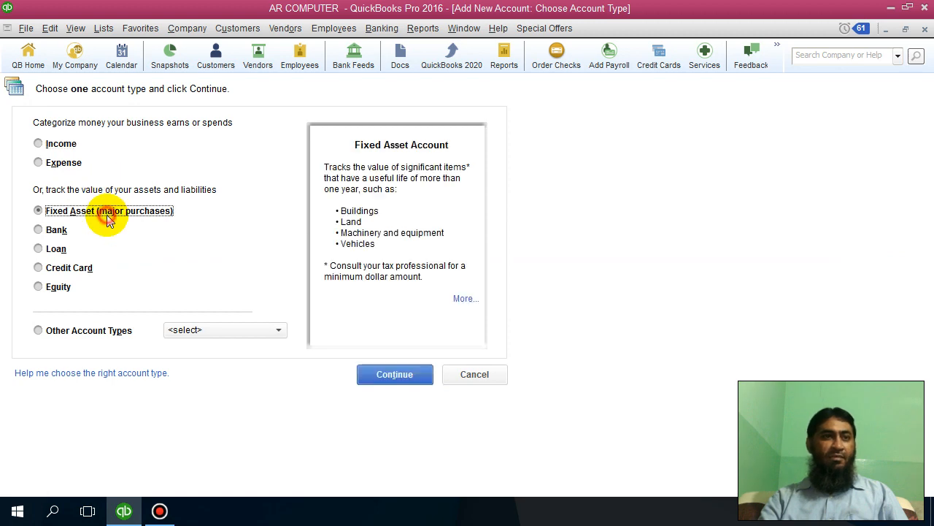
left_click(391, 374)
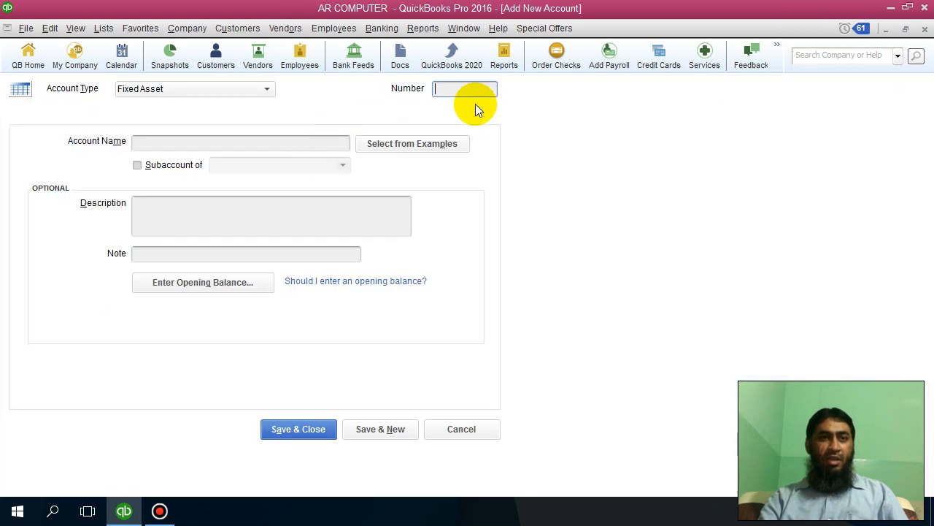
type("15001")
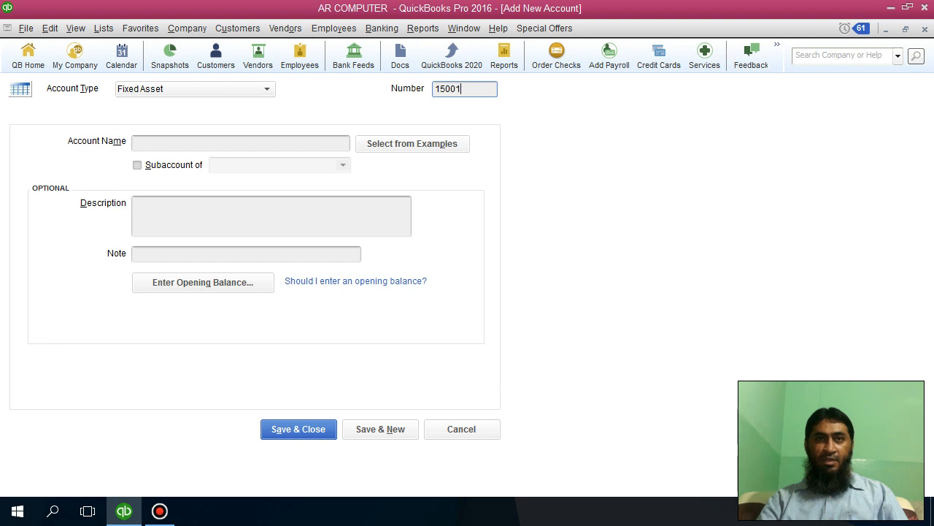
left_click(183, 147)
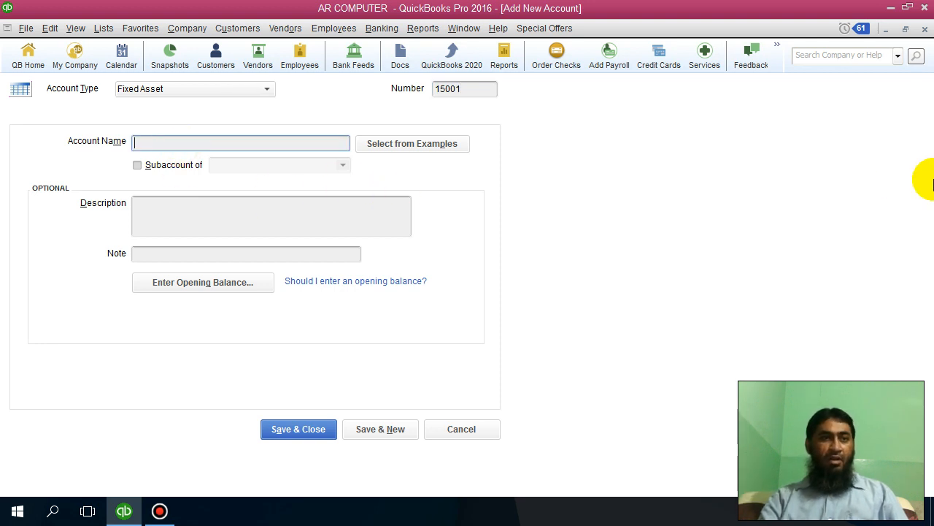
left_click(259, 89)
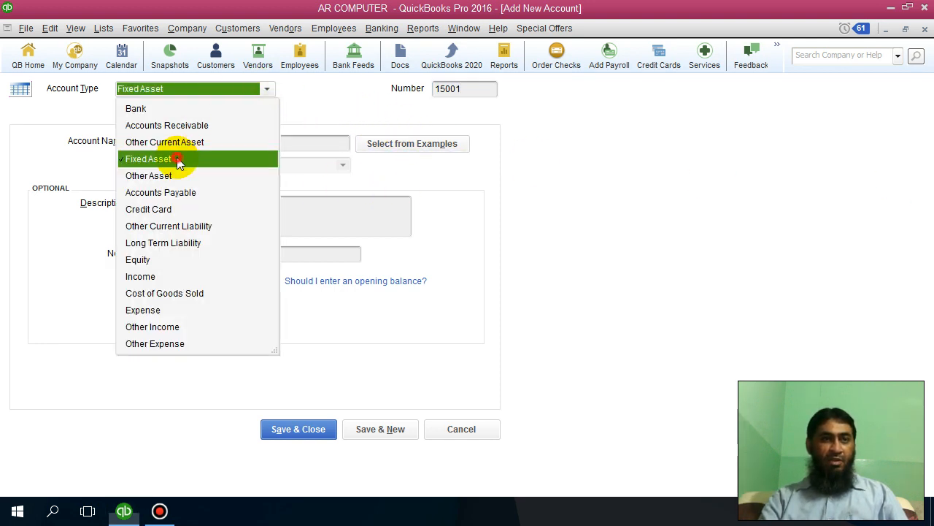
left_click(179, 158)
left_click(196, 144)
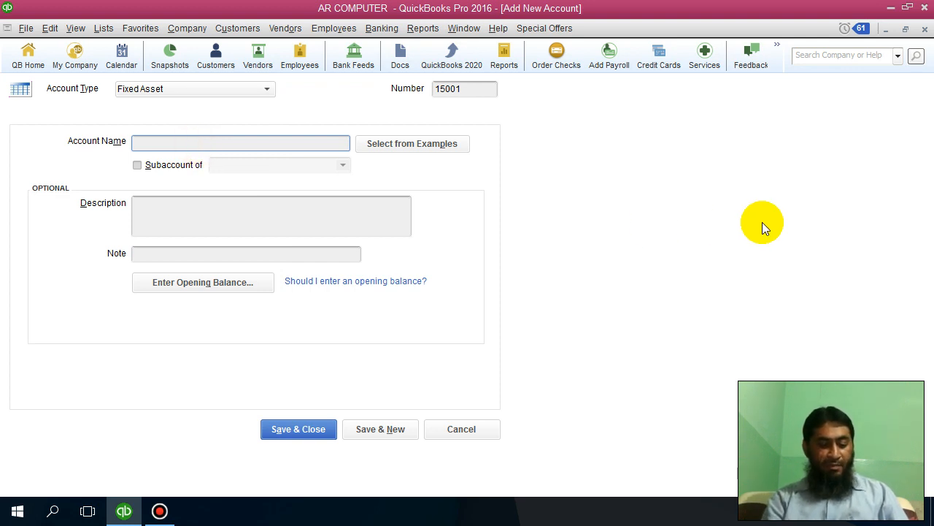
type("mACHINERY")
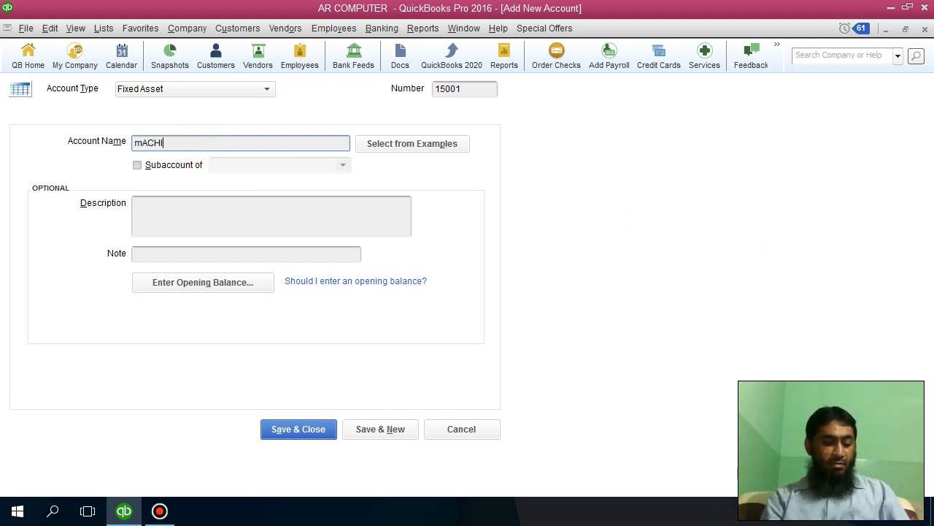
key("BackSpace")
key("BackSpace")
key("BackSpace")
key("BackSpace")
key("BackSpace")
key("BackSpace")
key("BackSpace")
key("BackSpace")
key("BackSpace")
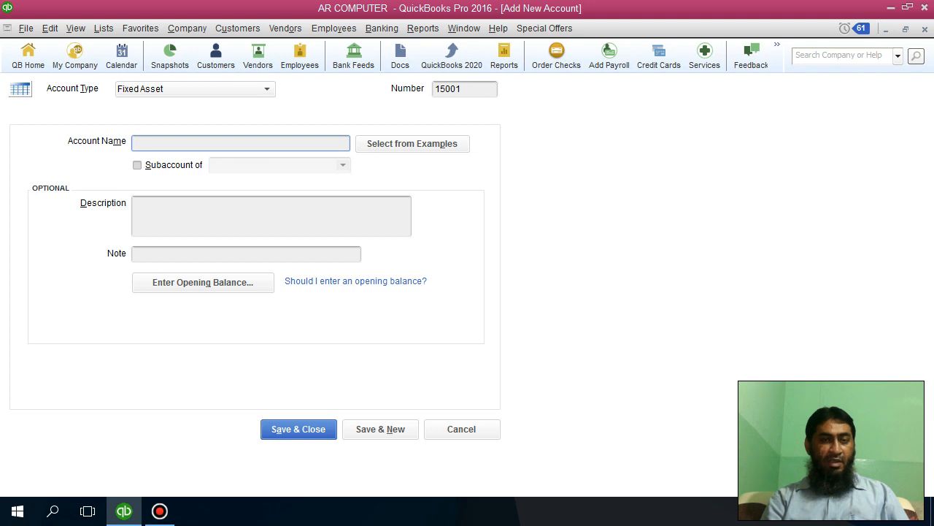
Name the new fixed asset account Car and save it to the chart of accounts.
type("Card")
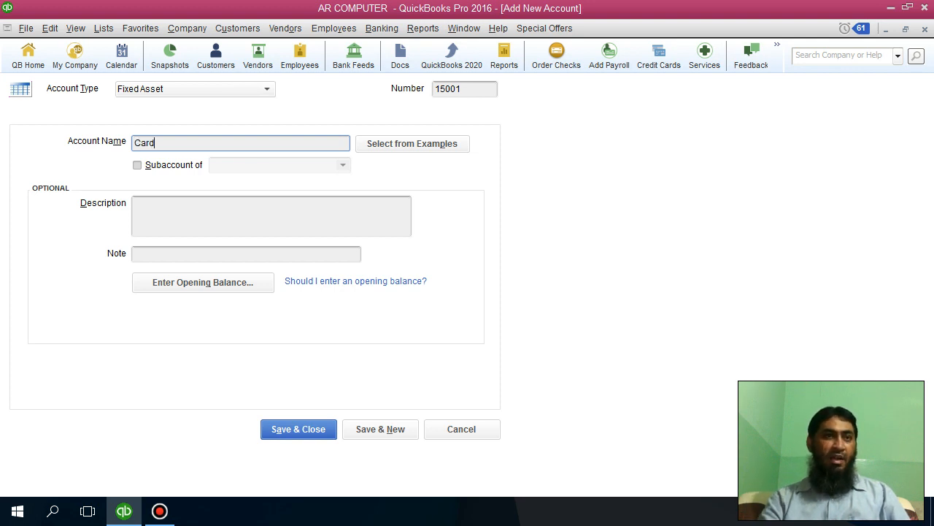
key("BackSpace")
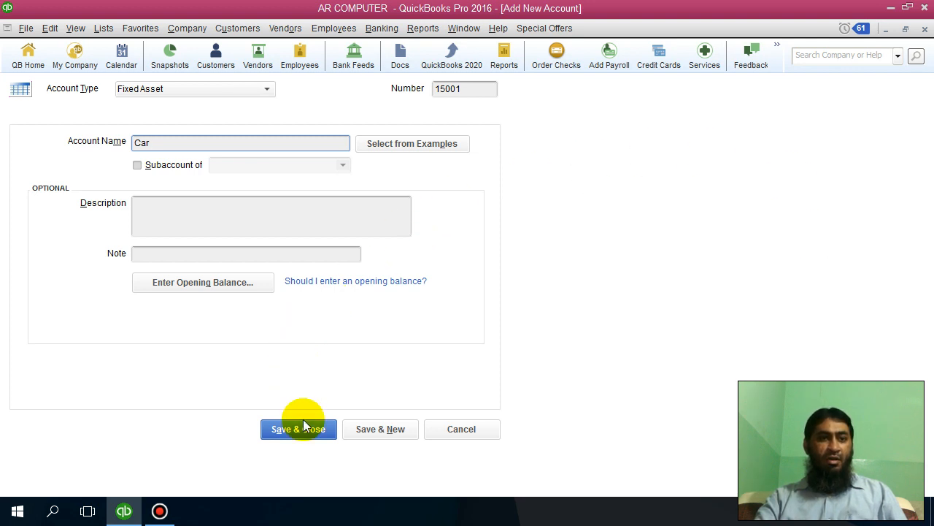
left_click(188, 220)
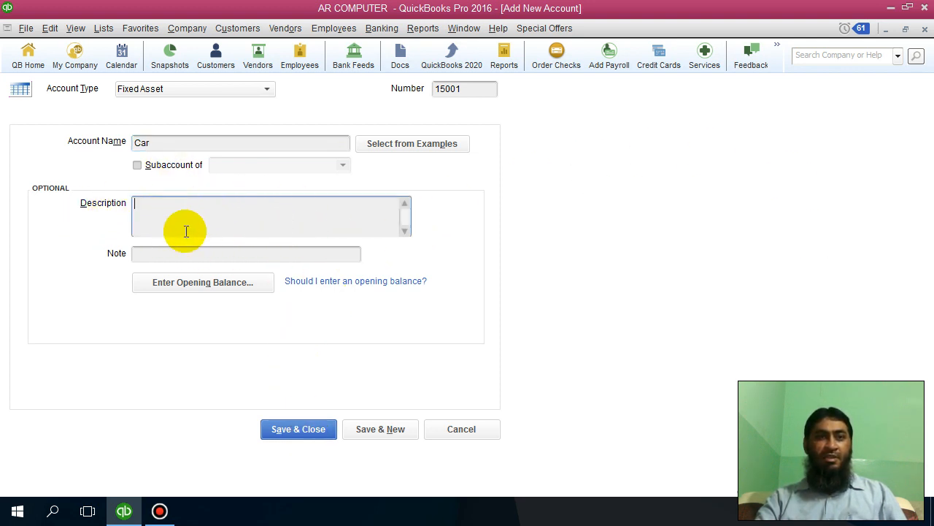
left_click(328, 431)
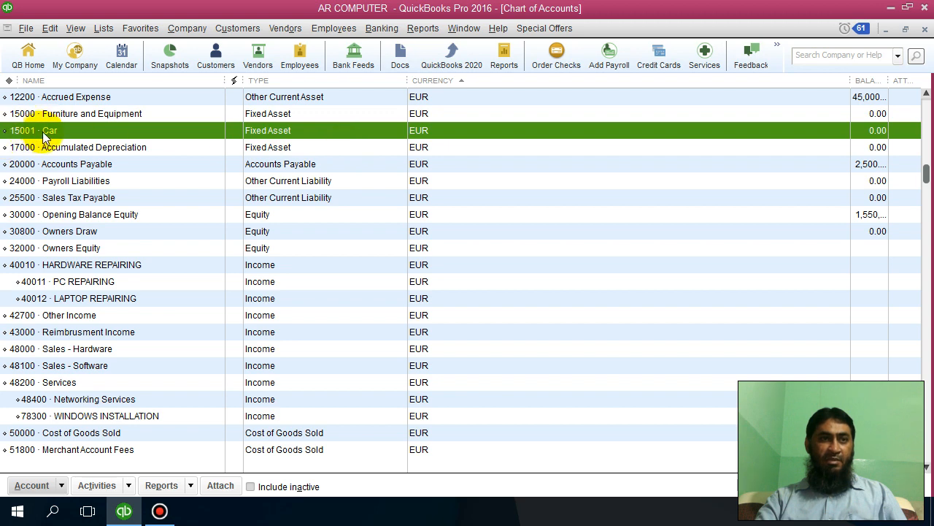
Examine the Furniture and Equipment and Accumulated Depreciation fixed asset accounts and the Depreciation Expense account in the chart of accounts.
left_click(72, 115)
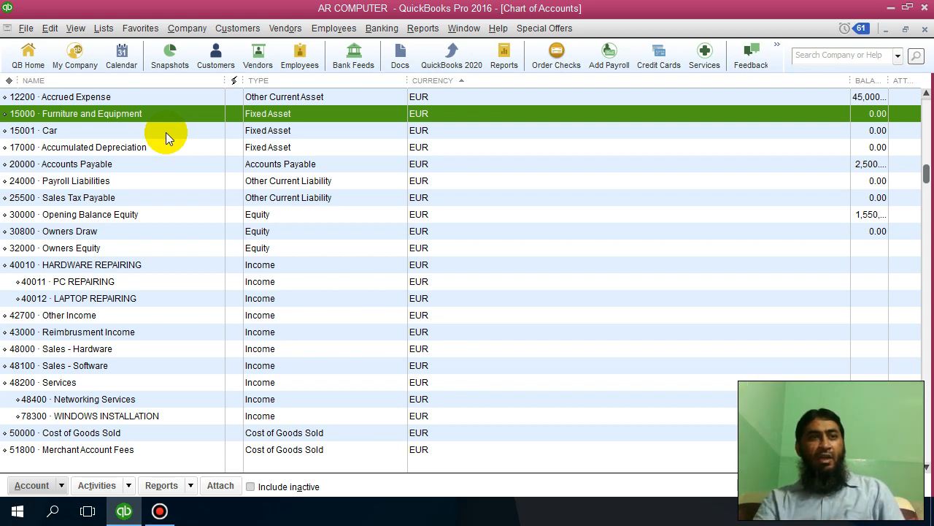
left_click(107, 150)
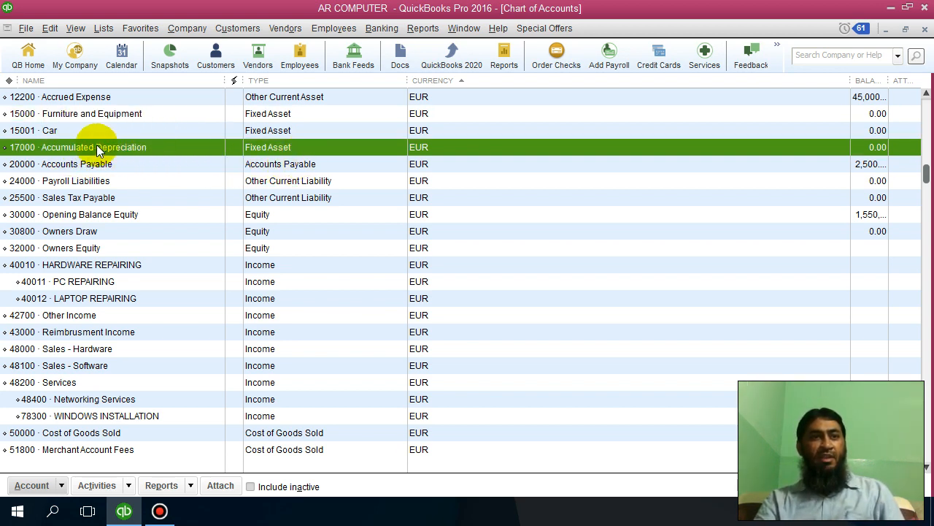
scroll(415, 274, "down", 1)
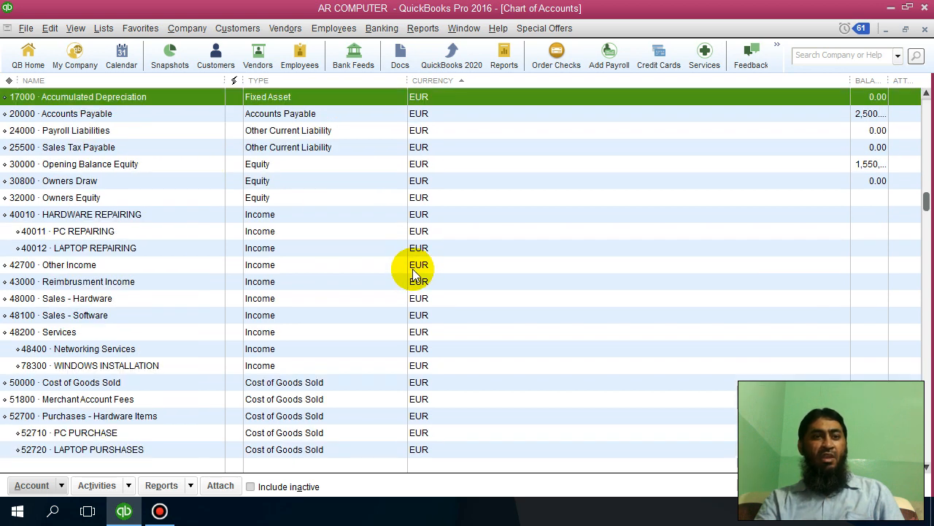
scroll(415, 274, "down", 7)
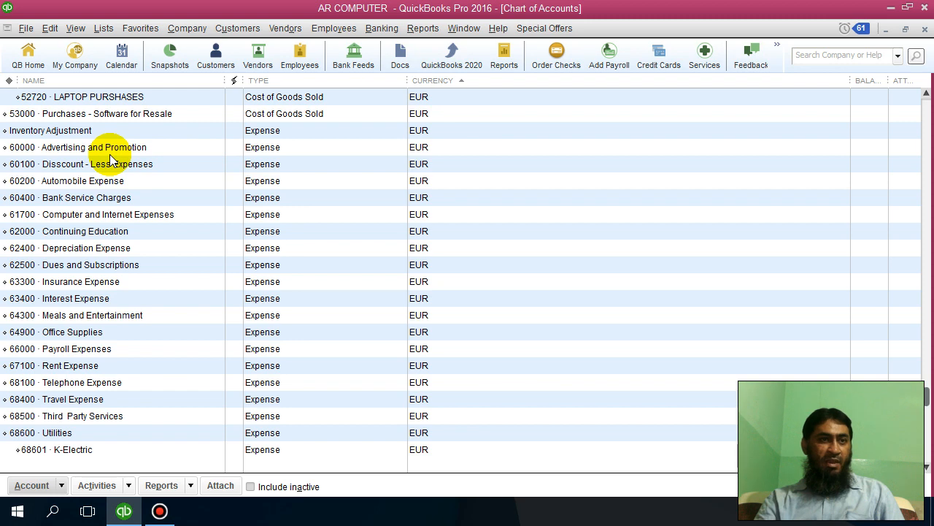
left_click(121, 248)
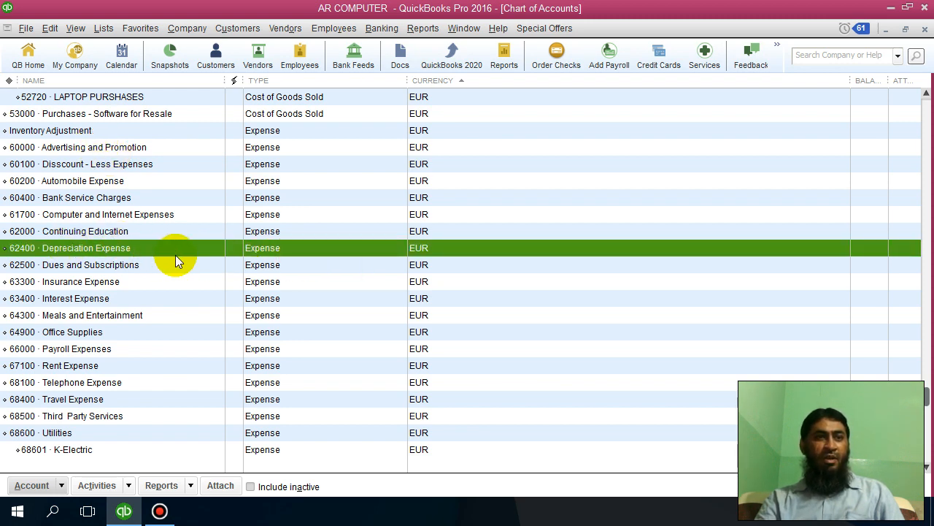
scroll(286, 386, "up", 6)
scroll(281, 412, "up", 4)
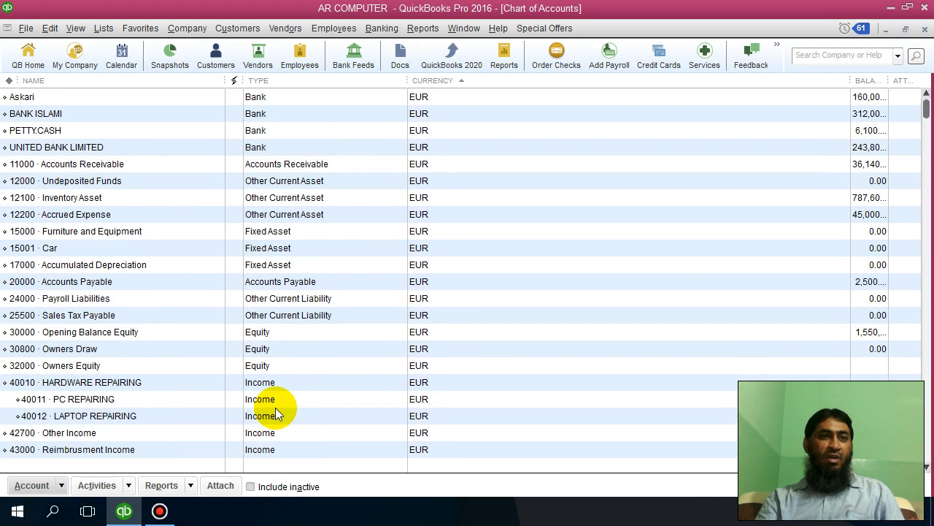
scroll(102, 321, "down", 7)
scroll(102, 321, "down", 2)
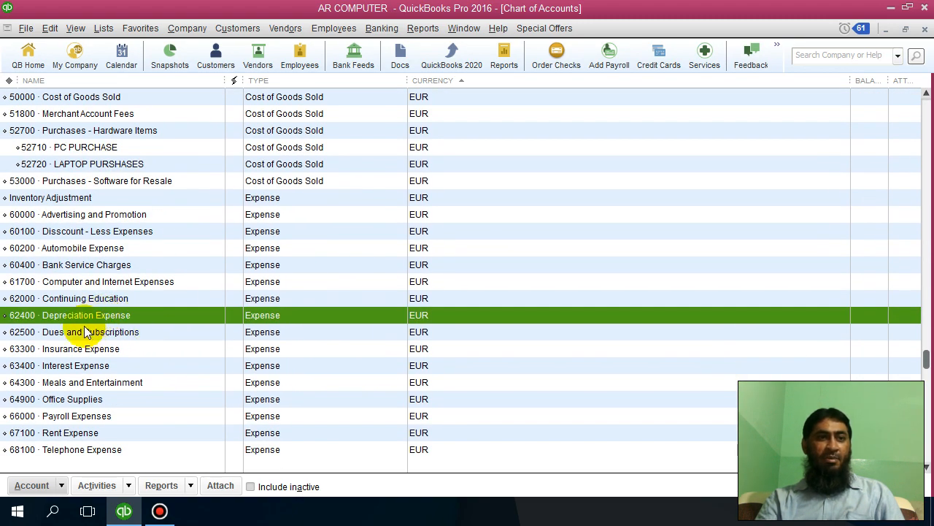
scroll(153, 322, "up", 2)
scroll(153, 322, "up", 1)
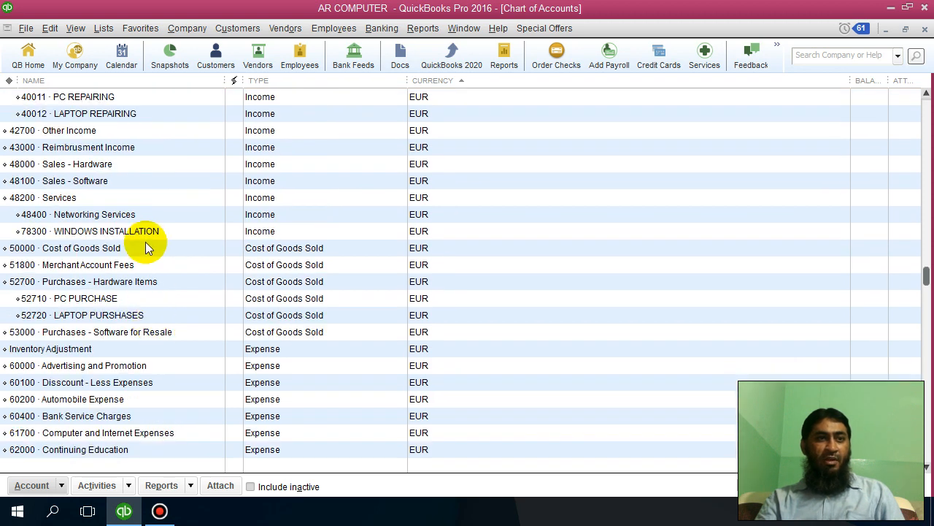
scroll(115, 259, "up", 2)
scroll(115, 263, "up", 1)
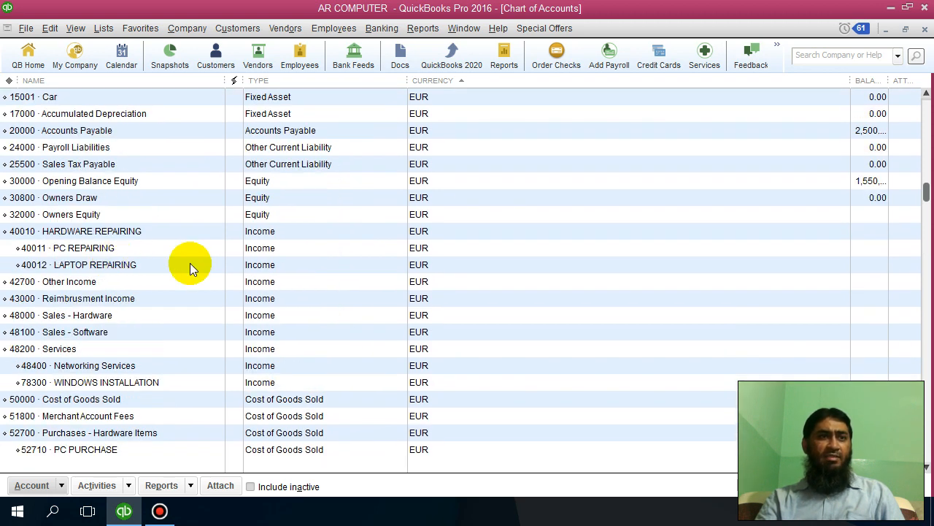
scroll(303, 264, "up", 3)
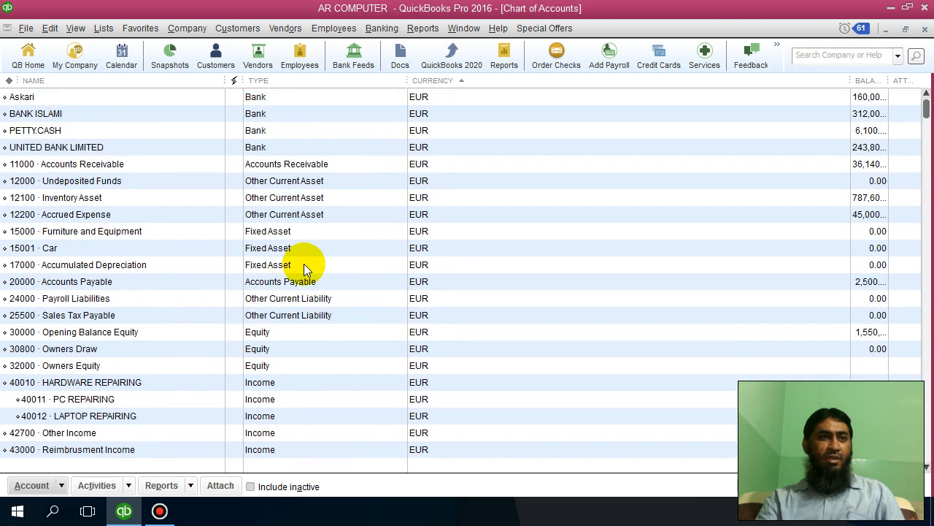
Compare the Accumulated Depreciation account with Furniture and Equipment and with the Depreciation Expense account.
left_click(88, 265)
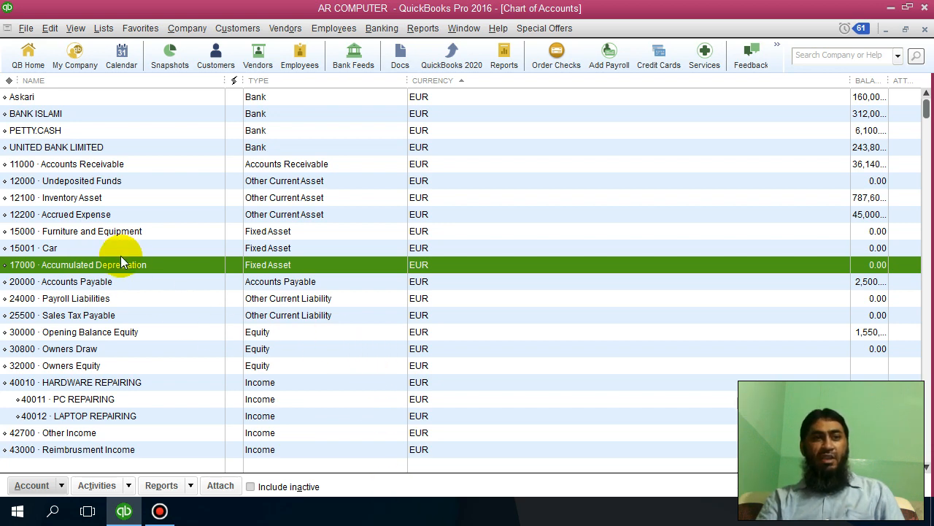
left_click(139, 231)
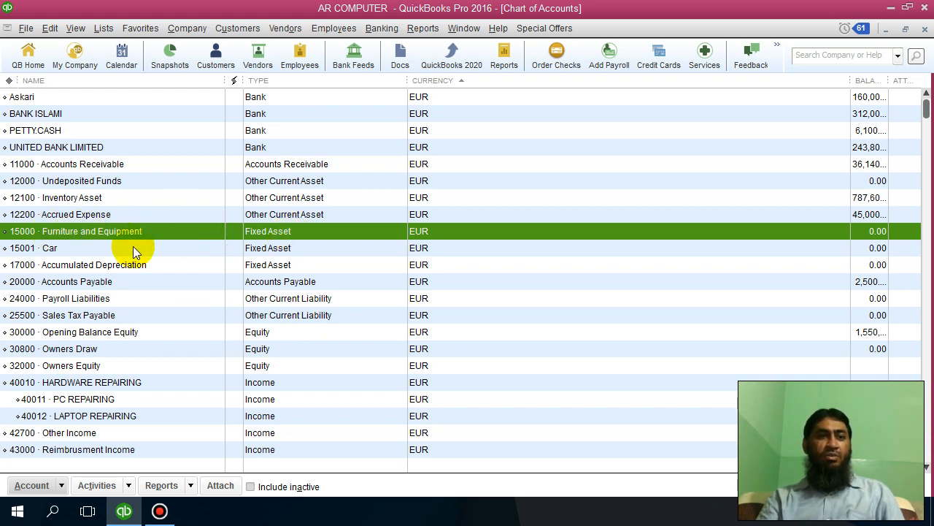
left_click(118, 266)
scroll(328, 317, "down", 6)
scroll(338, 330, "down", 2)
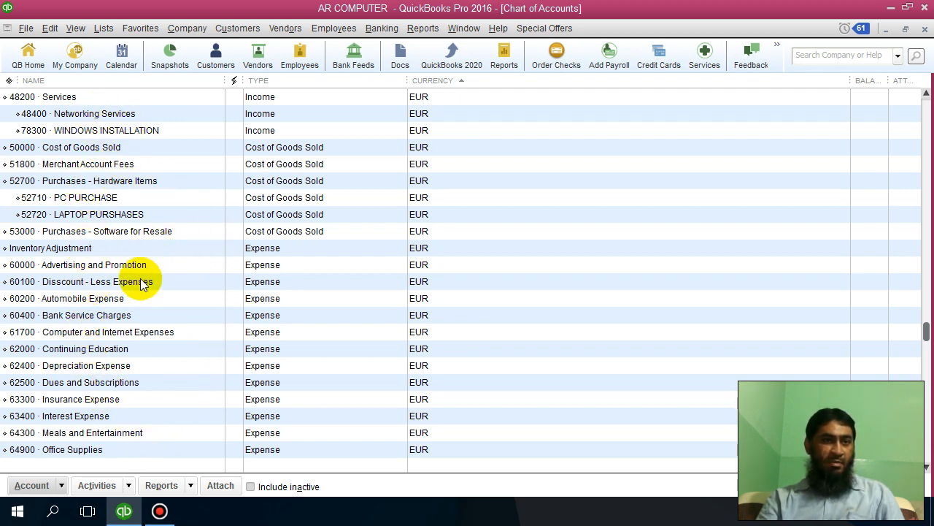
left_click(109, 366)
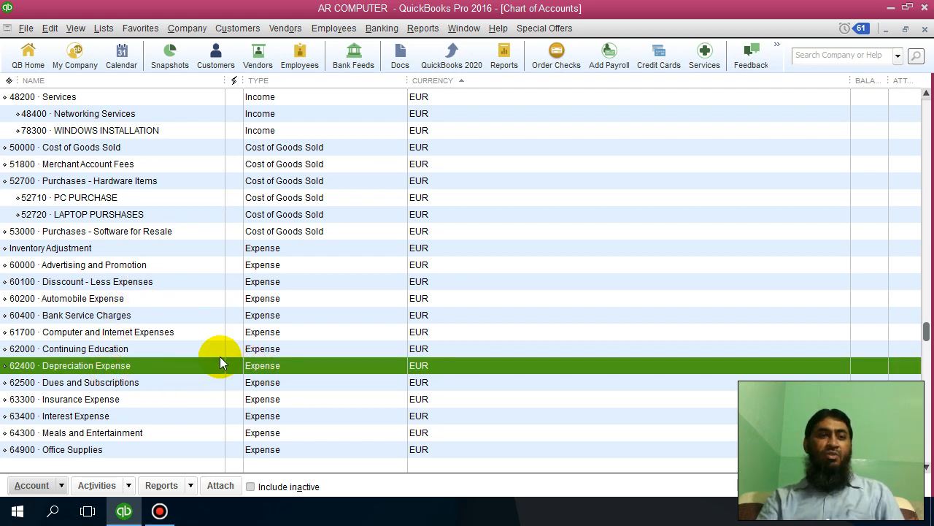
scroll(220, 357, "up", 5)
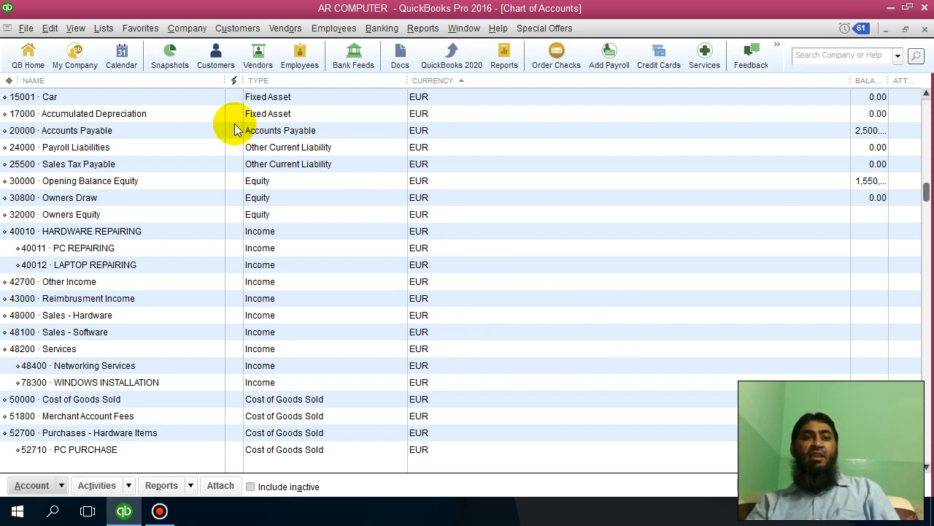
Review the Car and Furniture and Equipment accounts among the fixed assets.
left_click(66, 100)
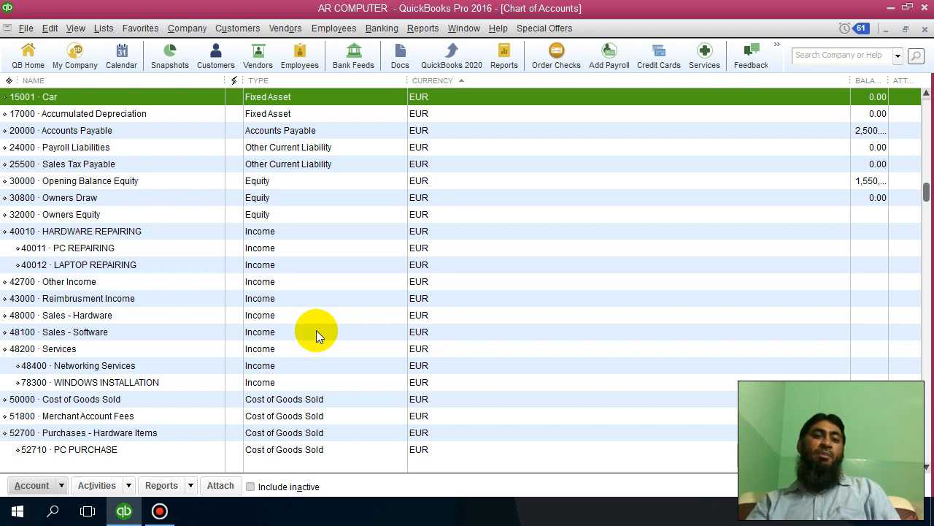
scroll(316, 330, "up", 1)
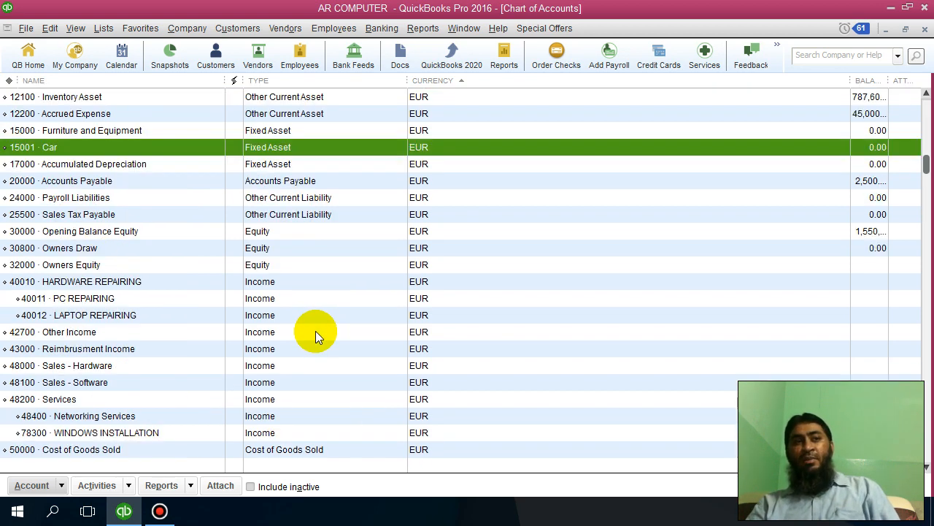
left_click(111, 139)
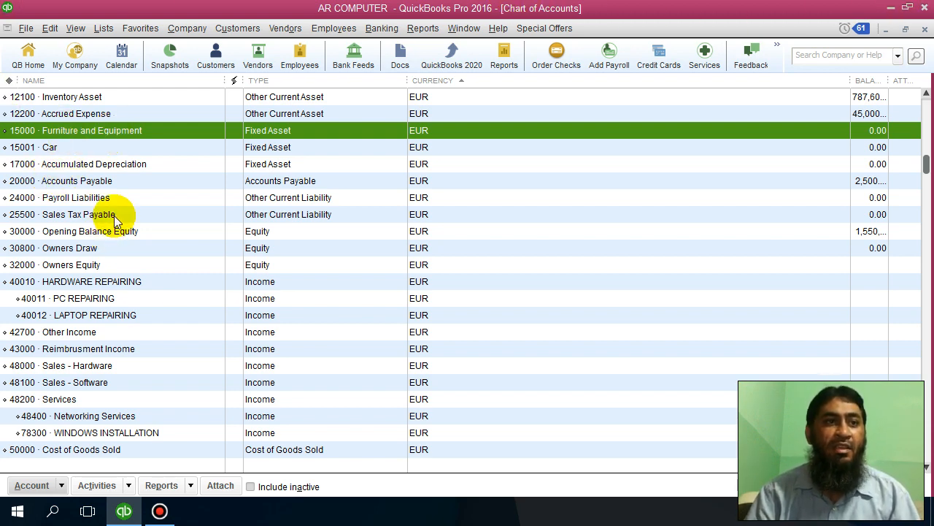
scroll(253, 303, "down", 1)
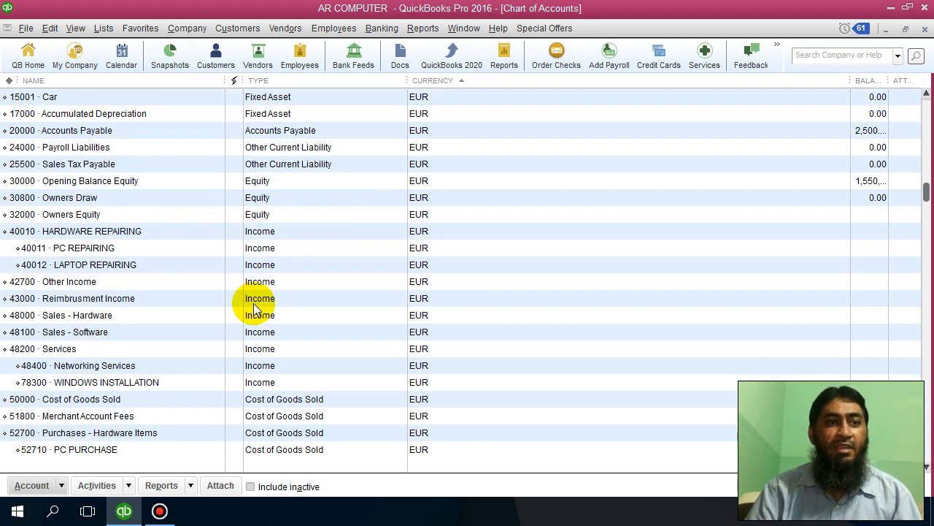
scroll(213, 368, "up", 3)
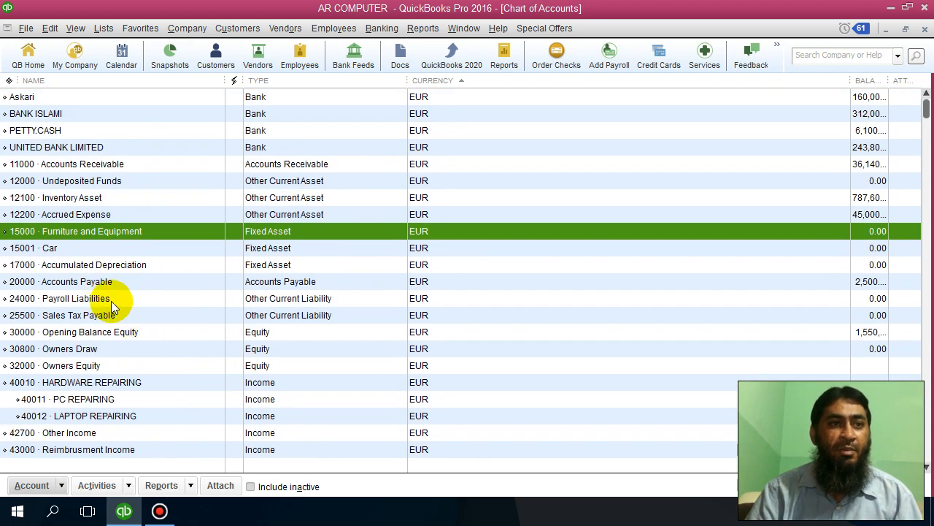
Rename the Accumulated Depreciation account as Accumulated Dep-Furniture and save it.
left_click(122, 266)
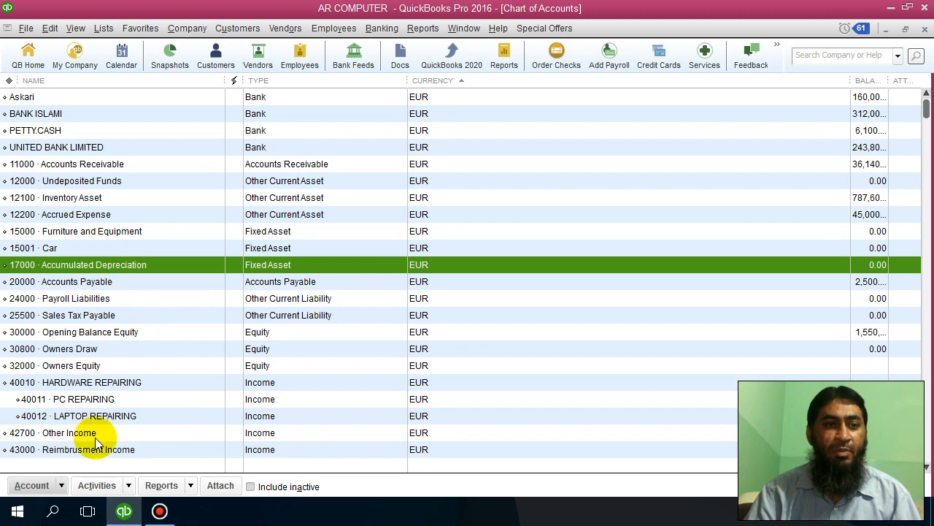
left_click(62, 477)
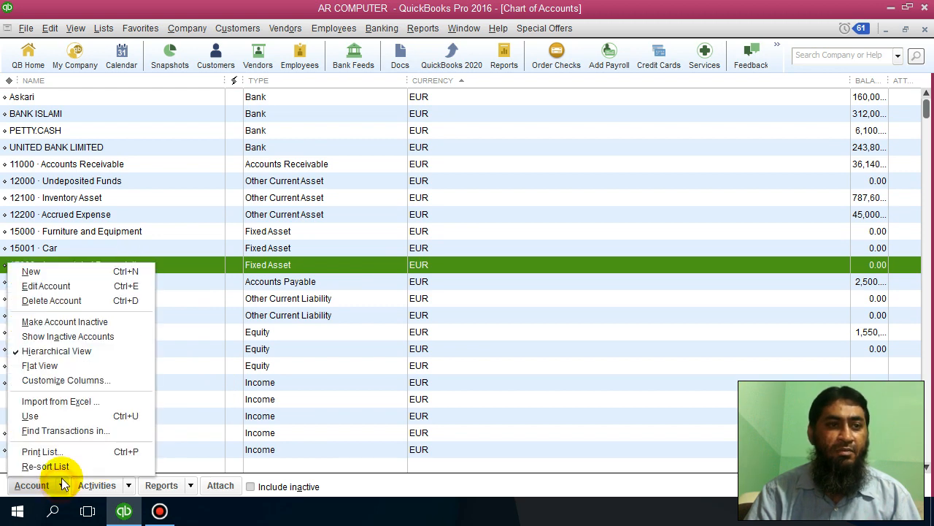
left_click(62, 285)
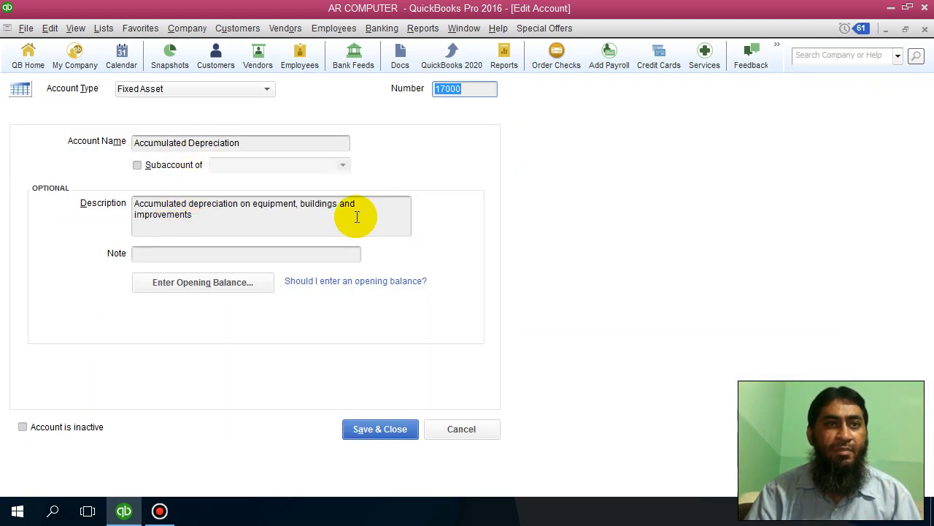
left_click(257, 143)
key("BackSpace")
key("BackSpace")
key("BackSpace")
key("BackSpace")
key("BackSpace")
key("BackSpace")
key("BackSpace")
key("BackSpace")
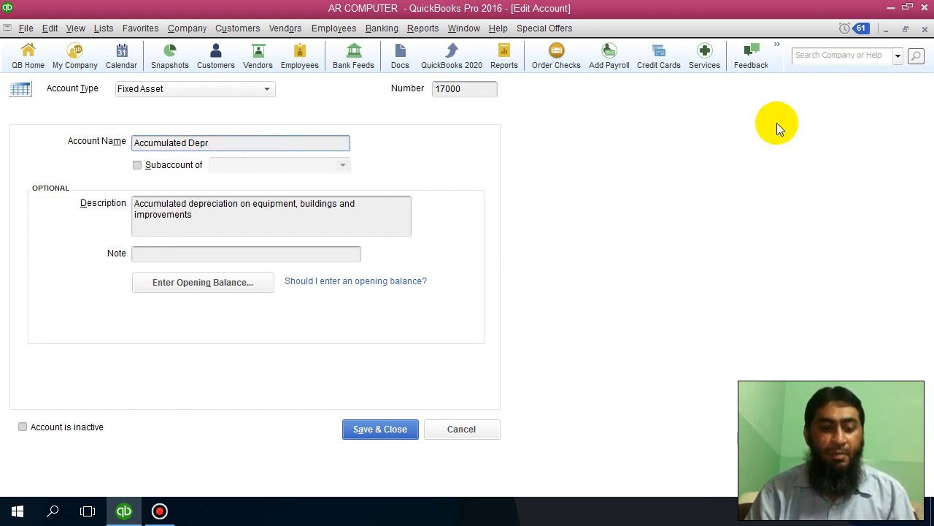
key("BackSpace")
type("-Furniture")
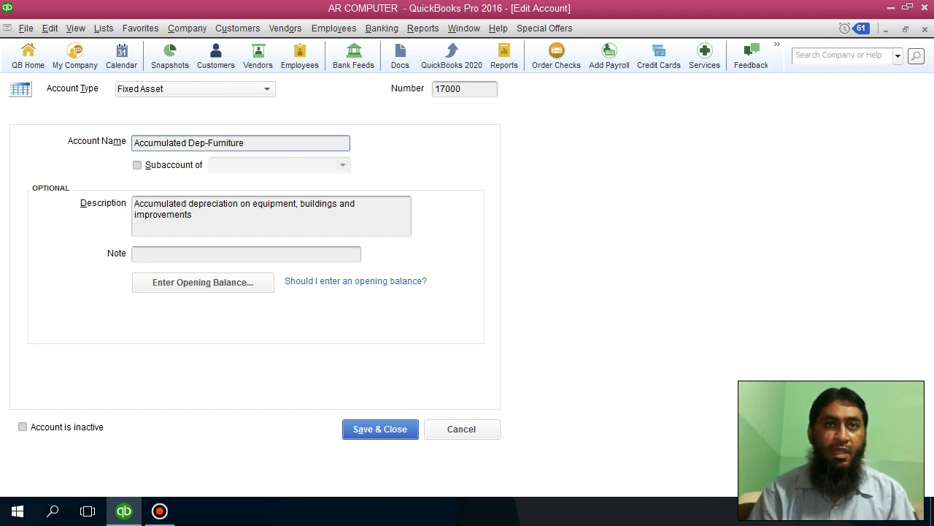
left_click(480, 89)
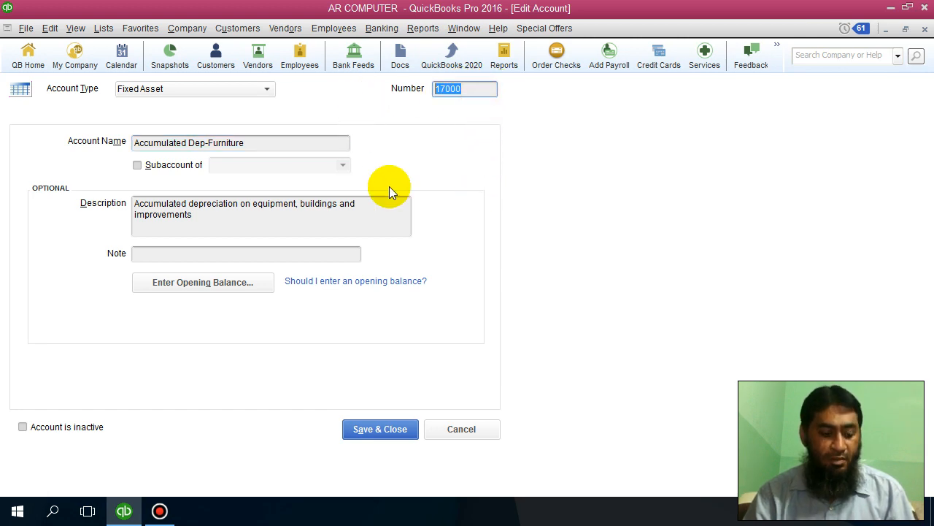
left_click(388, 431)
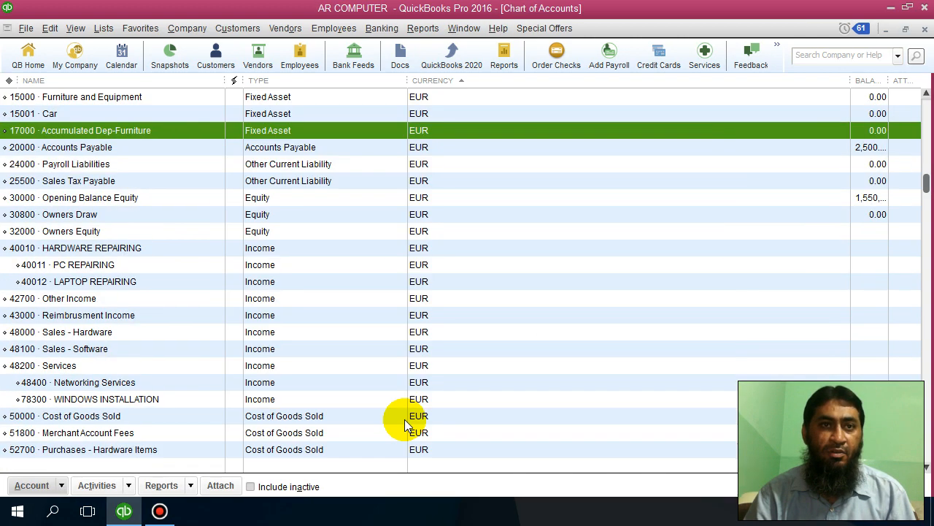
left_click(59, 485)
left_click(287, 346)
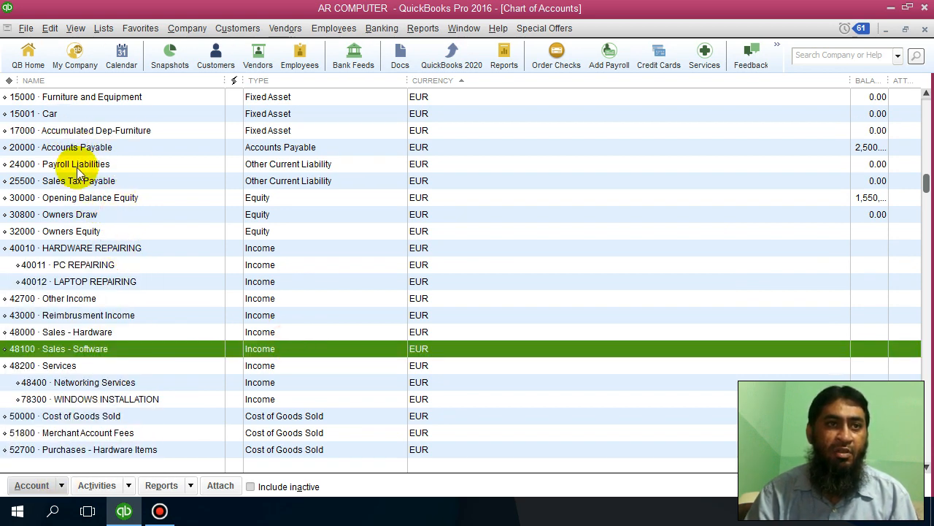
left_click(73, 114)
left_click(83, 130)
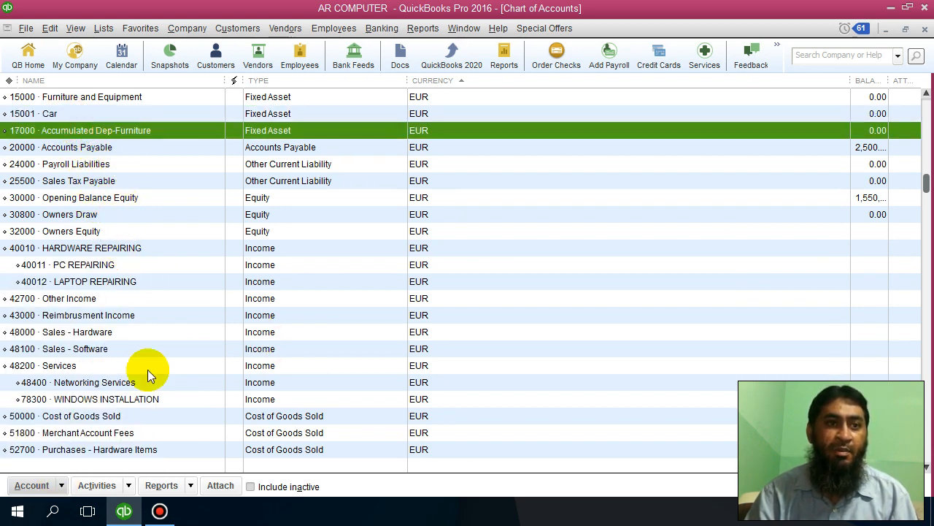
Start a new account of the Fixed Asset type and set its number to 17000.
left_click(63, 485)
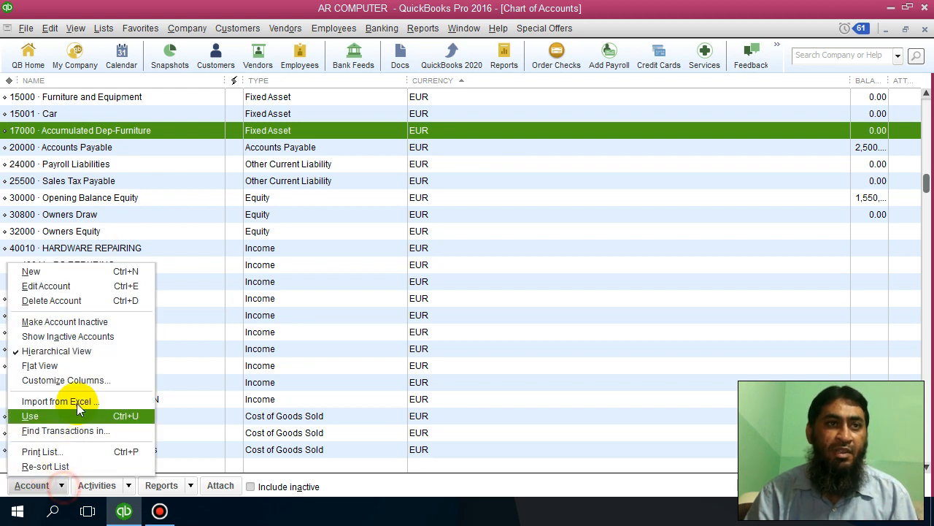
left_click(92, 274)
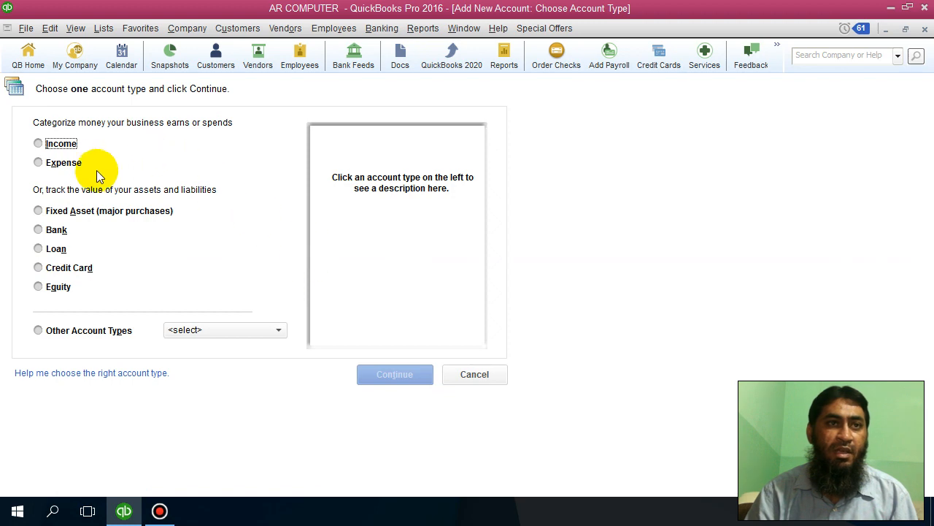
left_click(67, 164)
left_click(95, 210)
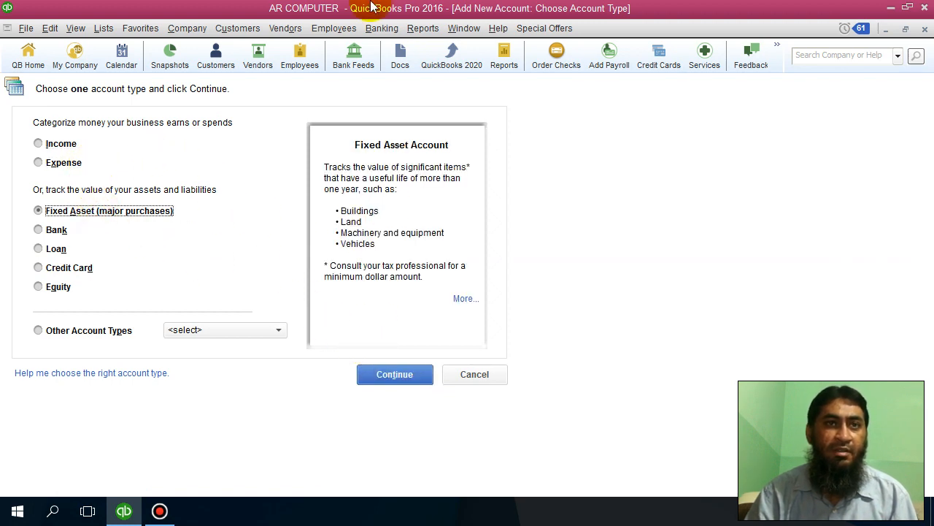
double_click(371, 5)
double_click(303, 31)
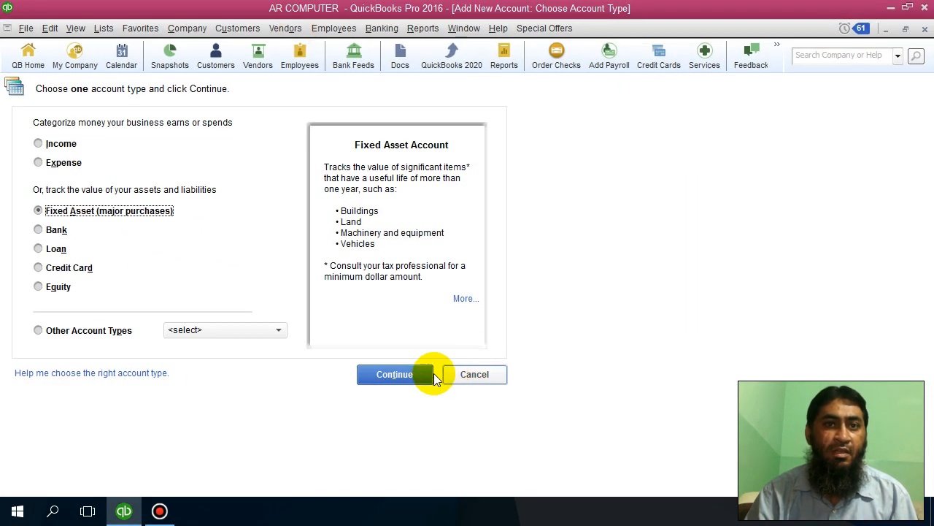
left_click(418, 376)
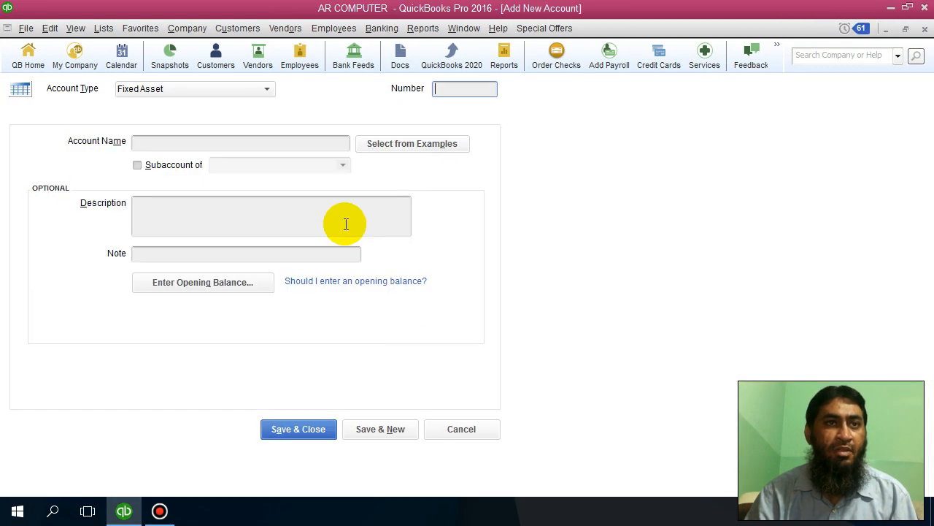
left_click(453, 89)
type("17000")
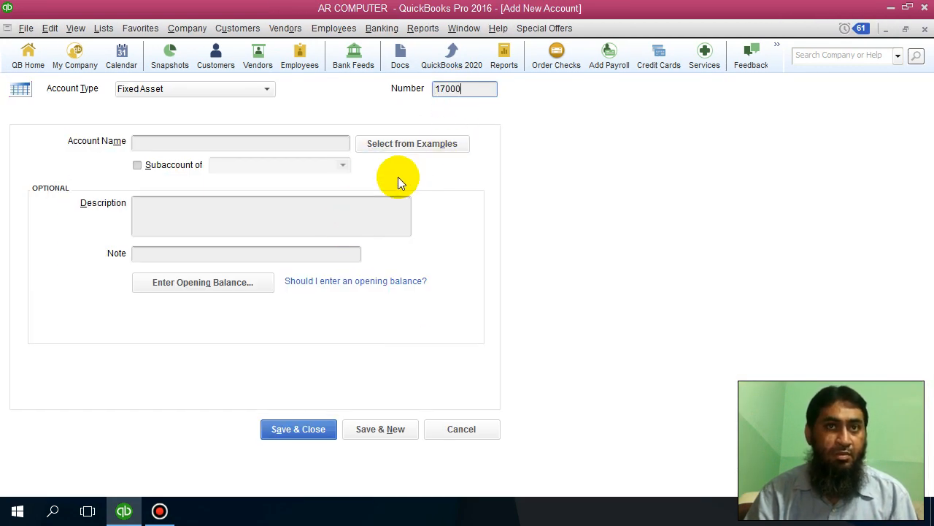
Look through the example fixed asset accounts and leave them without choosing one.
left_click(280, 143)
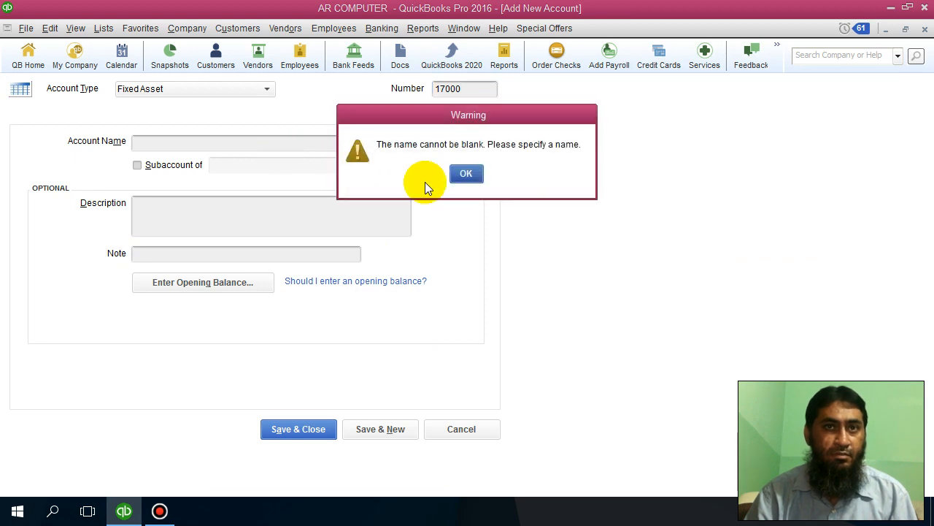
left_click(462, 175)
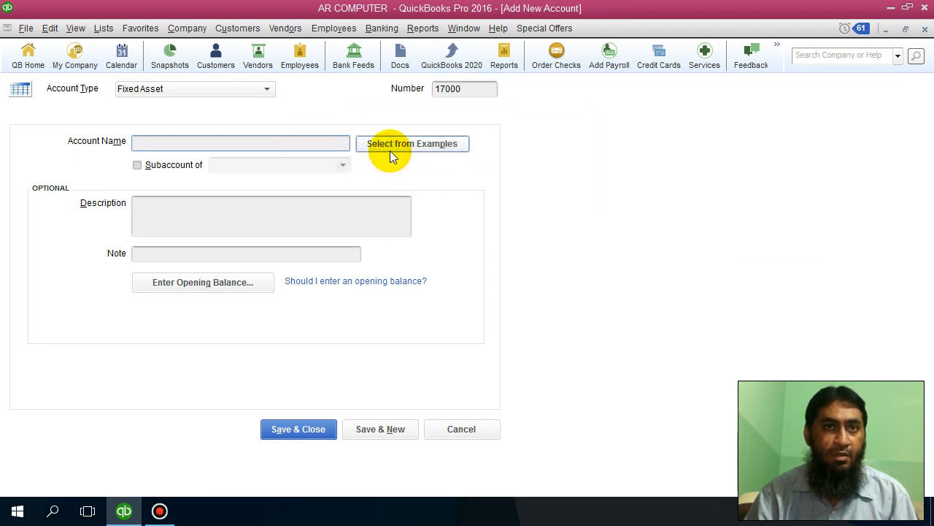
left_click(389, 146)
left_click(392, 290)
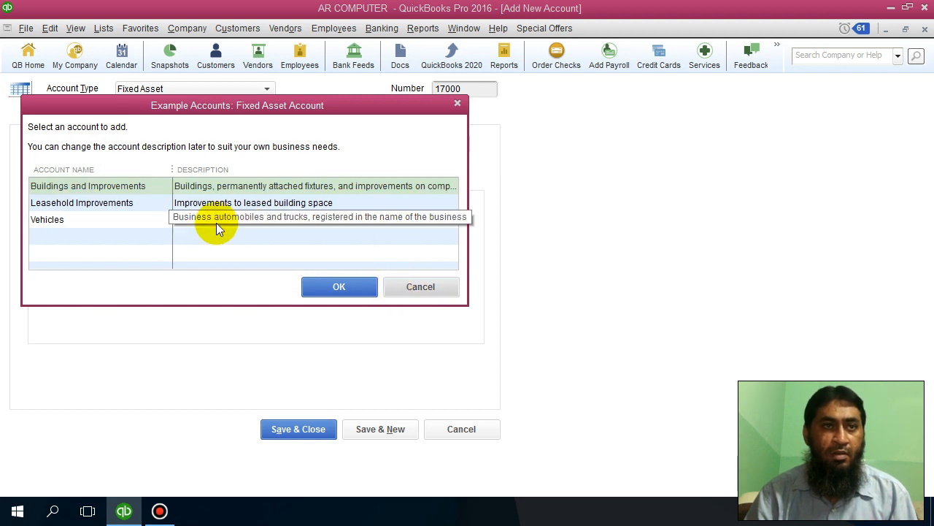
left_click(402, 285)
Enter Accumalted Dep-Car as the name of the new fixed asset account.
left_click(246, 143)
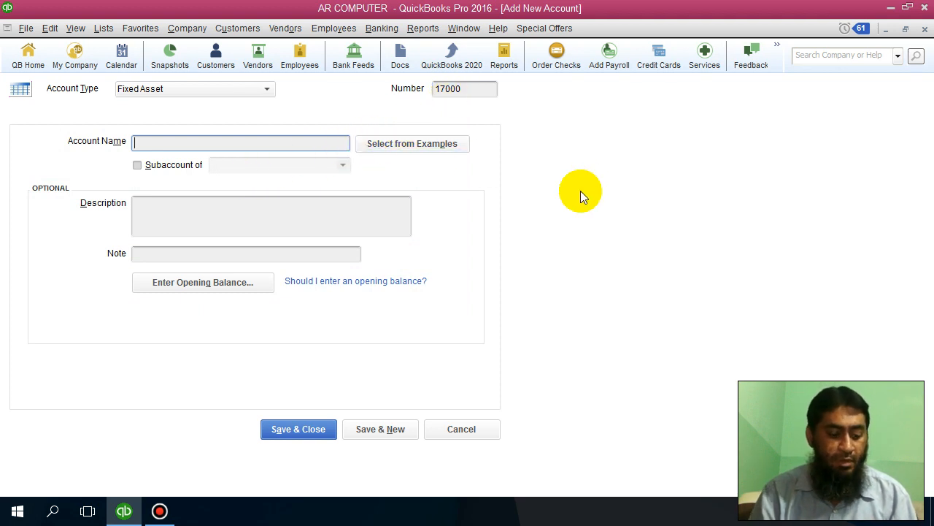
type("Acc")
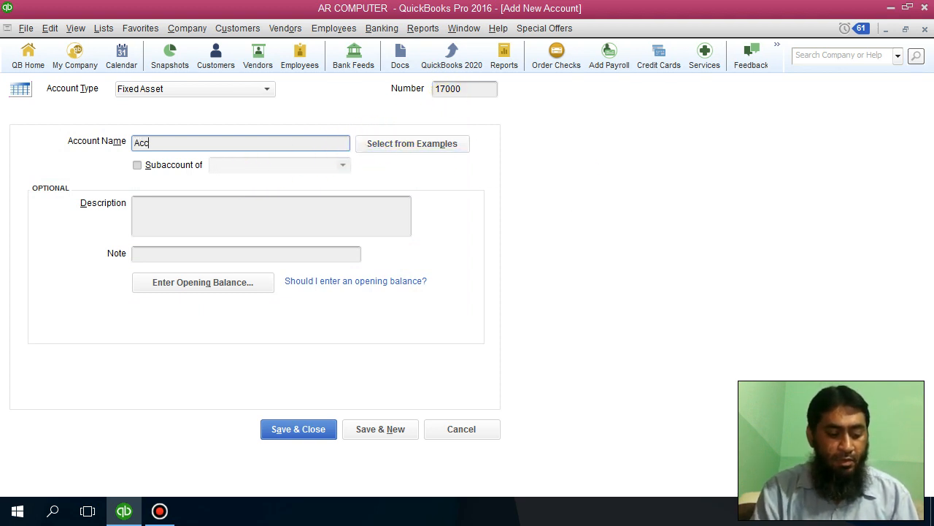
type("umalte")
key("BackSpace")
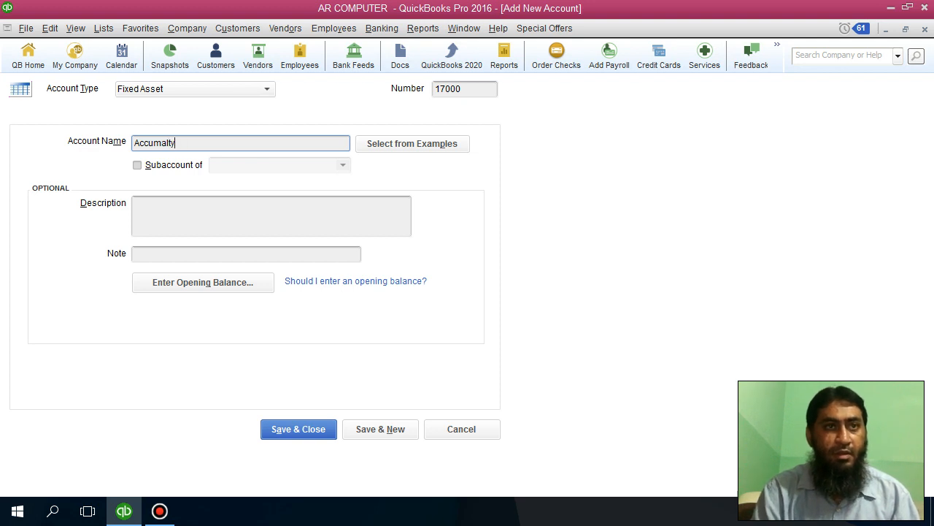
type("ed ")
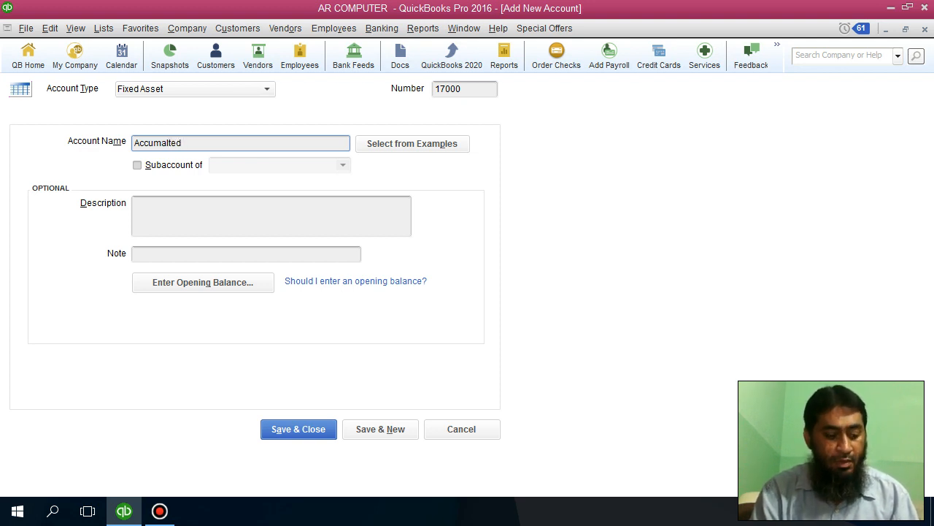
type("De")
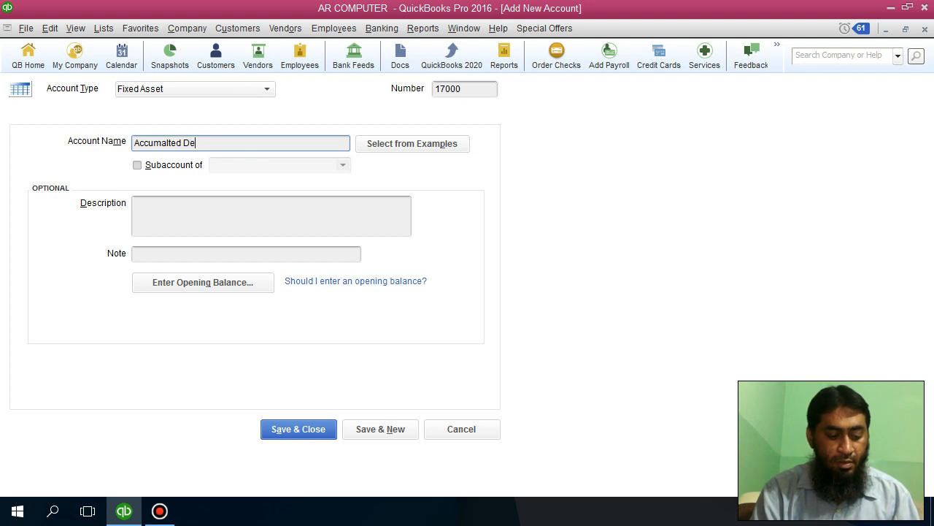
type("p-")
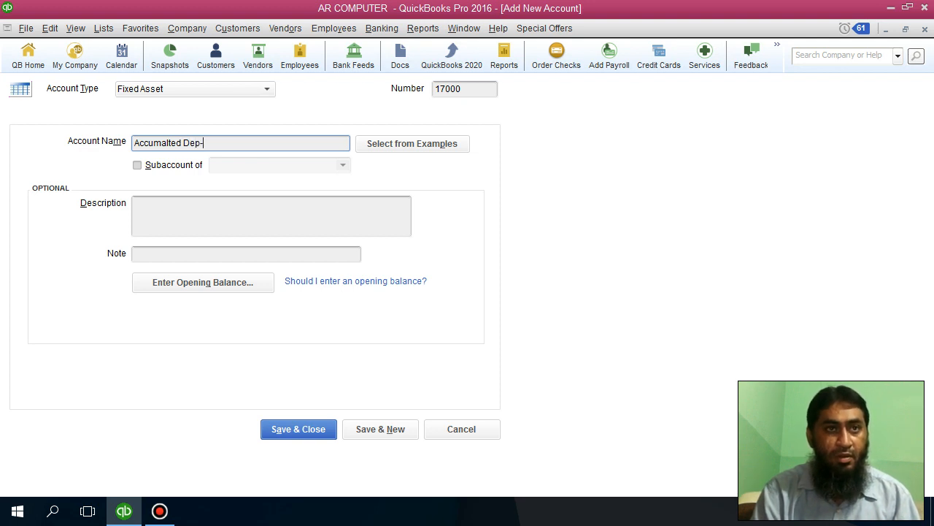
type("Car")
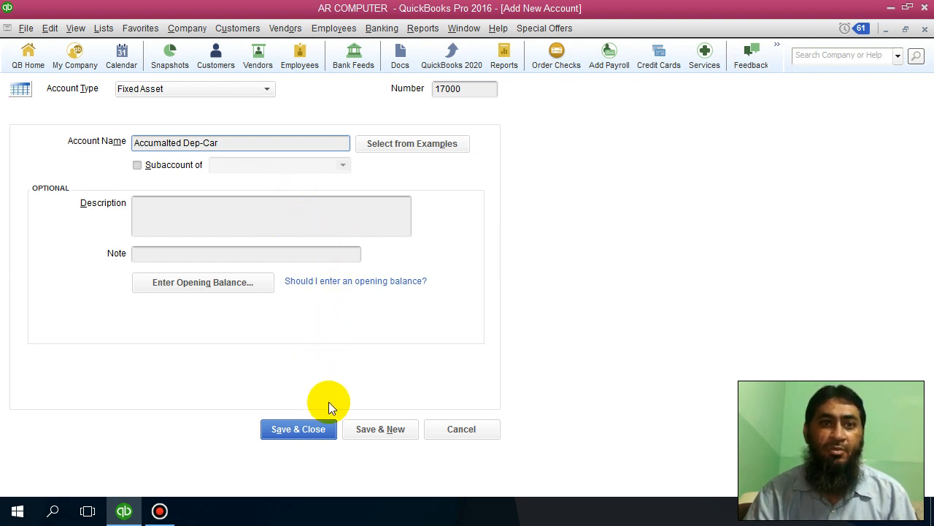
Set the new account's number to 17001 and save the account.
left_click(482, 89)
key("BackSpace")
type("1")
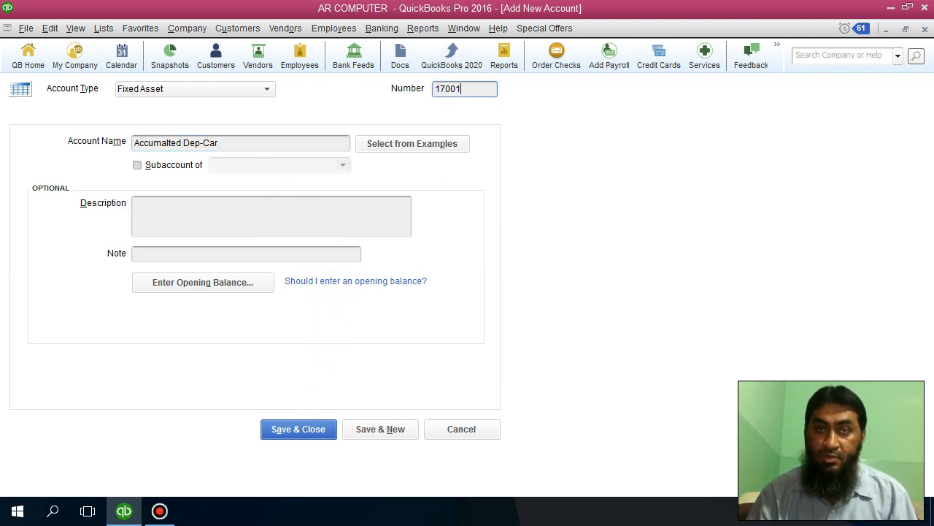
left_click(312, 429)
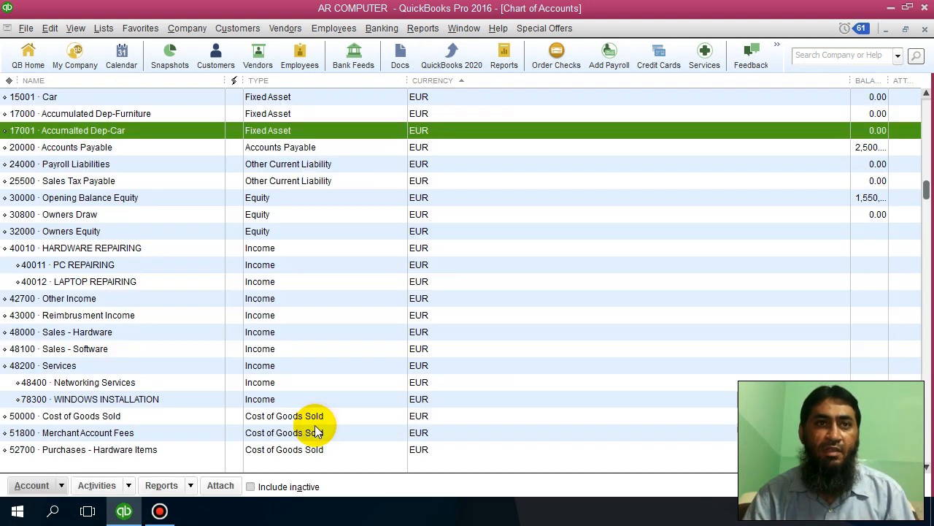
Review the two accumulated depreciation accounts, for furniture and for the car, among the fixed assets.
scroll(138, 197, "up", 1)
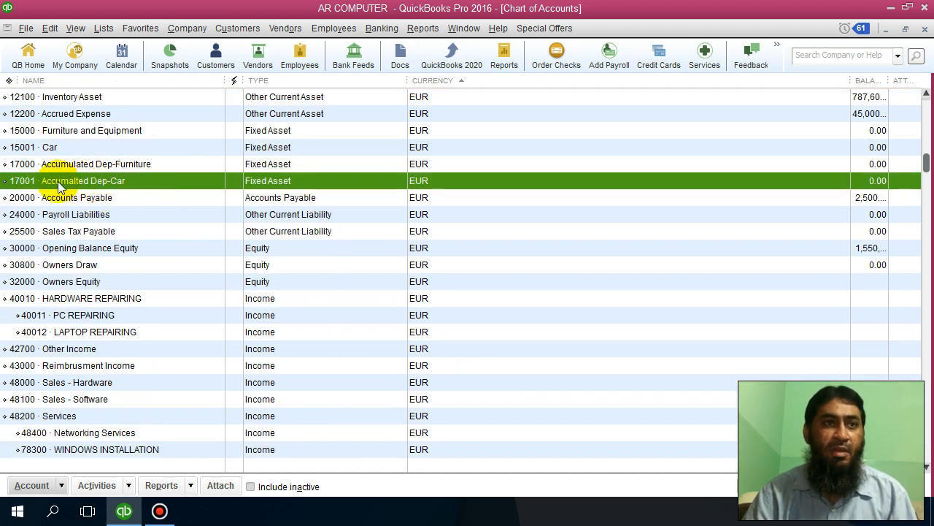
left_click(74, 166)
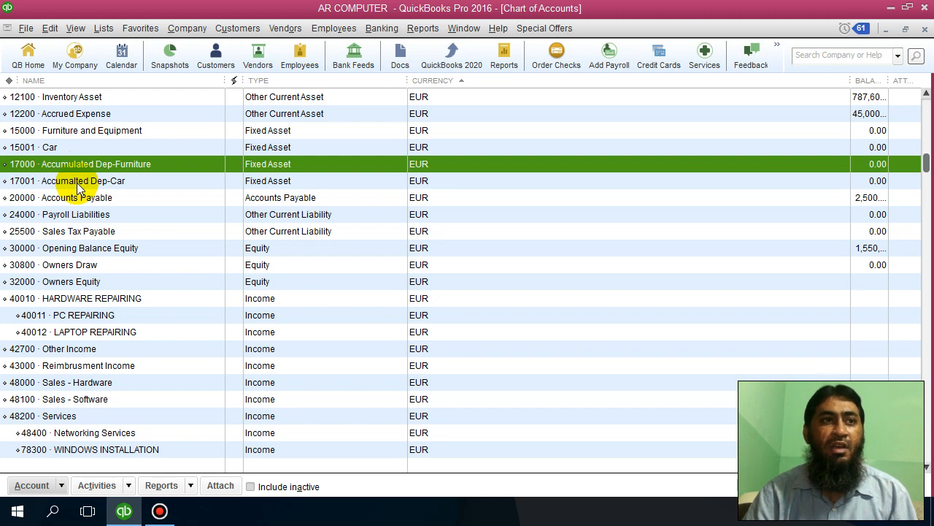
left_click(76, 183)
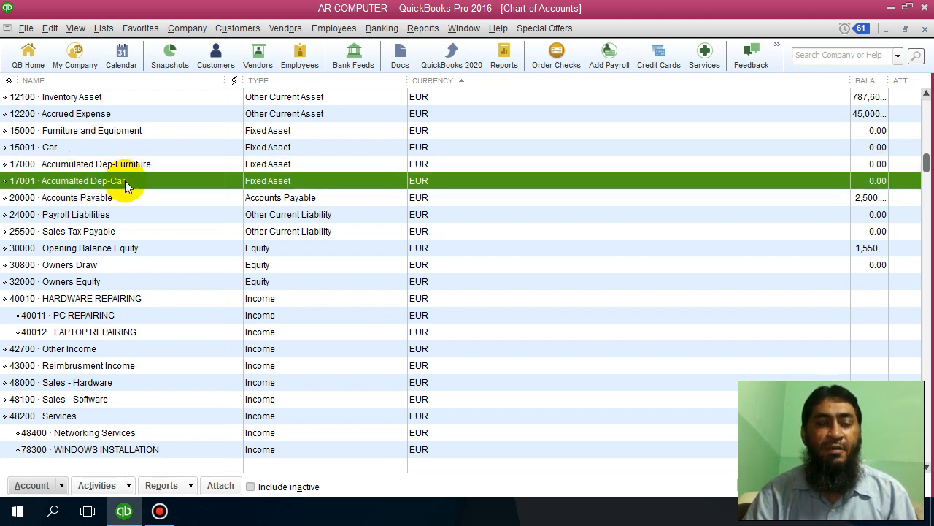
Rename the Depreciation Expense account in the chart of accounts as Depreciation Expense Furniture.
scroll(216, 410, "down", 6)
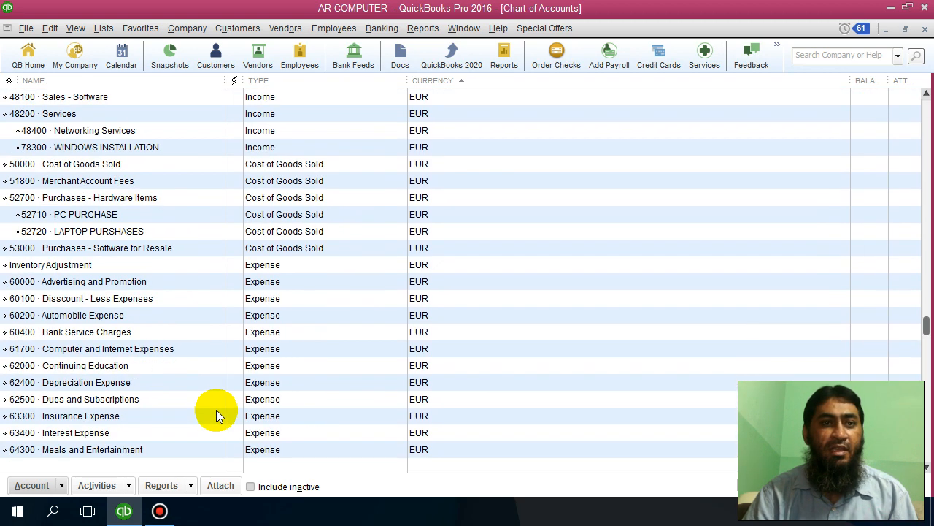
double_click(121, 382)
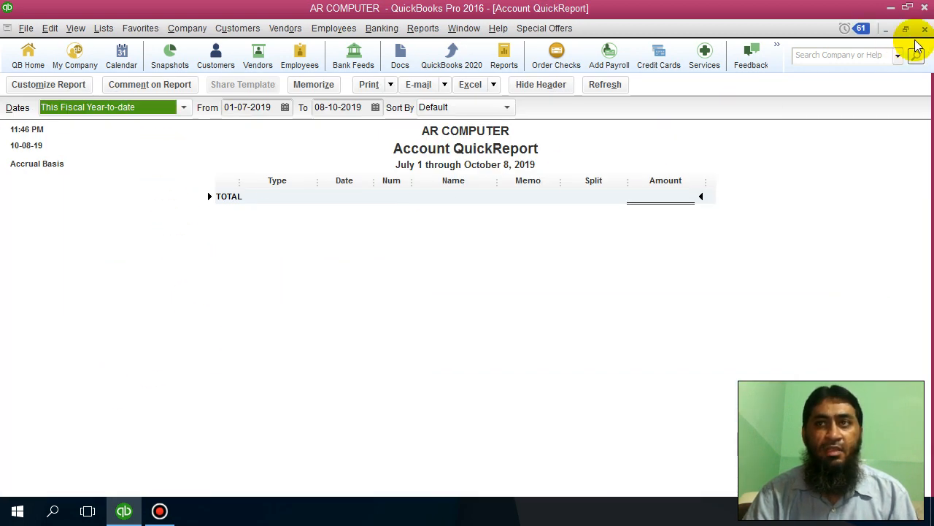
left_click(924, 30)
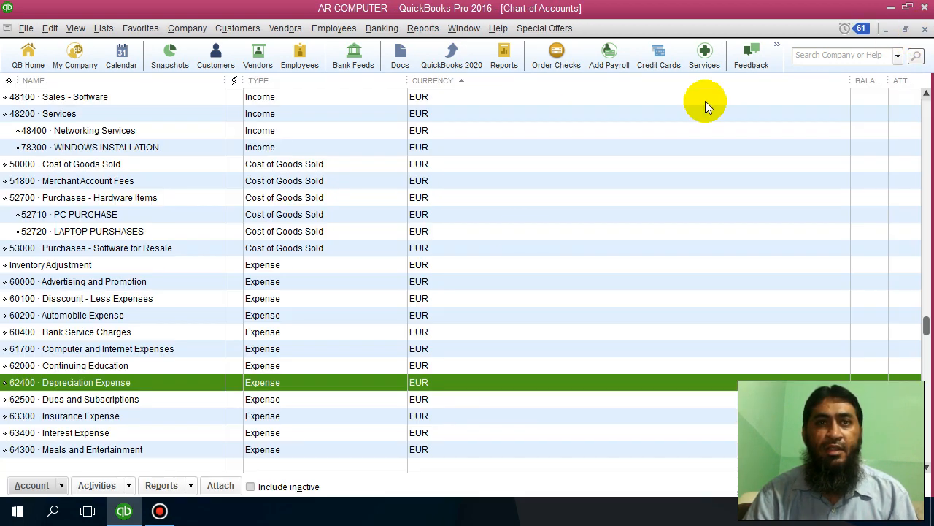
left_click(69, 485)
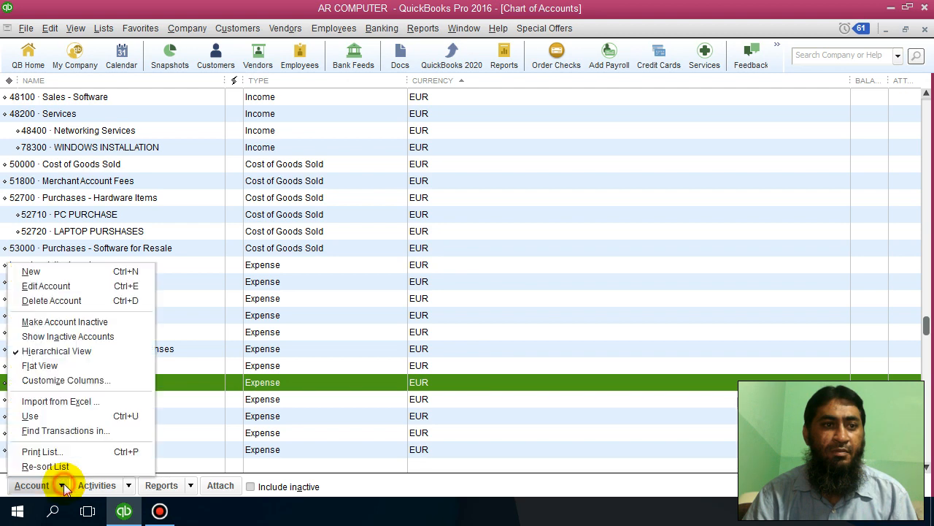
left_click(76, 286)
left_click(224, 143)
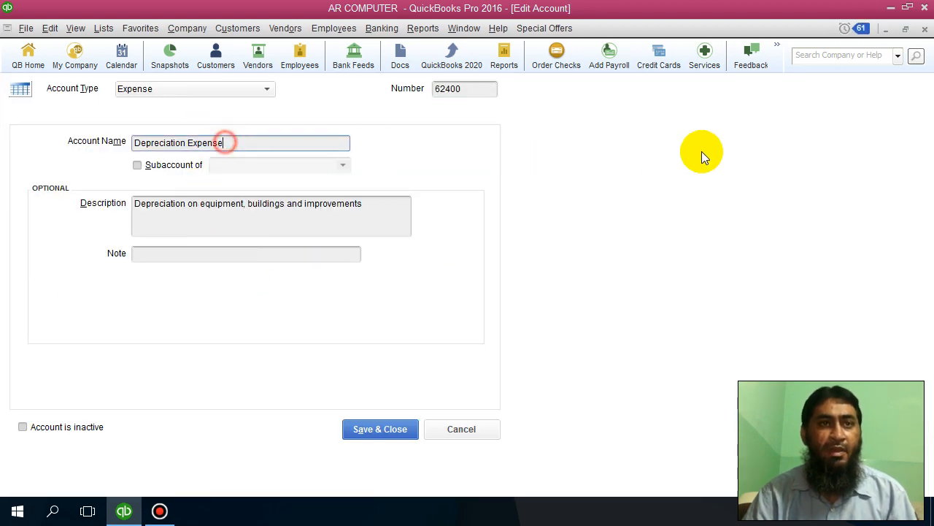
type("Furniture")
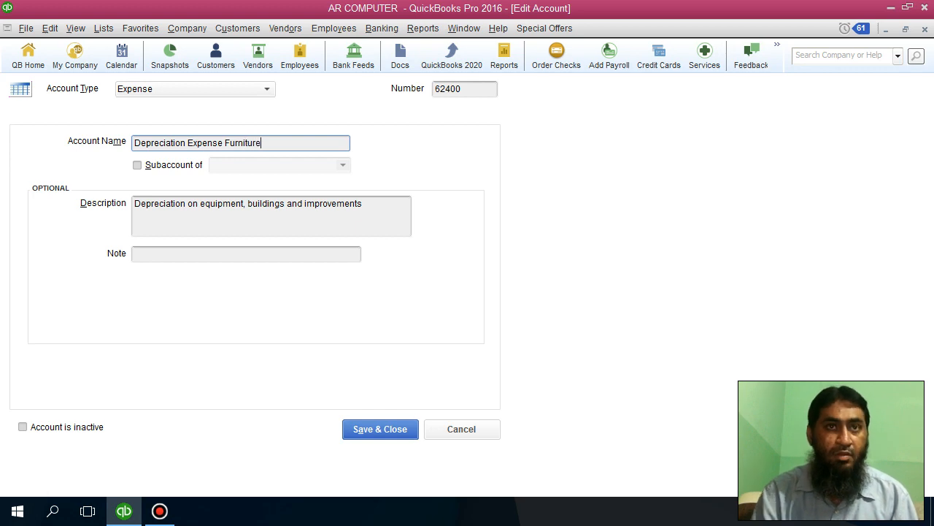
key("Escape")
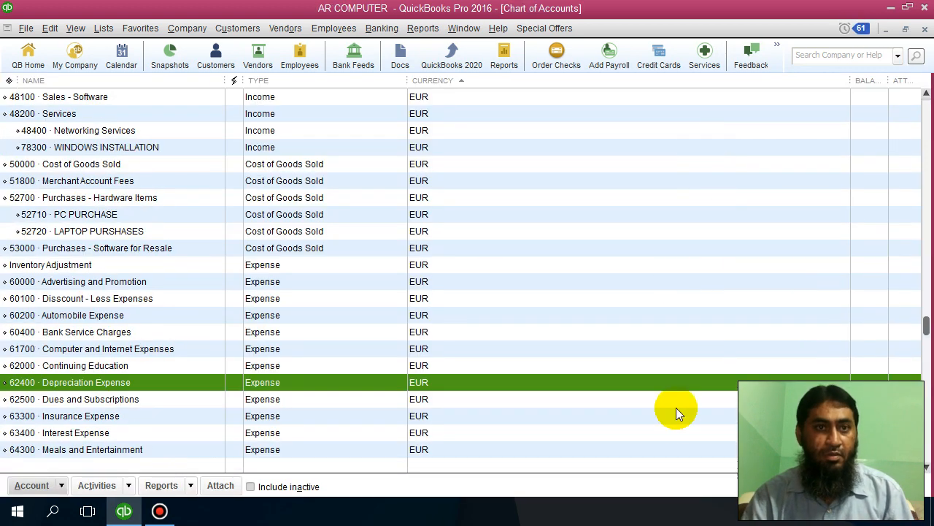
Check the QuickReport of account 62400 and its name and number in the account details, leaving them unedited.
double_click(122, 389)
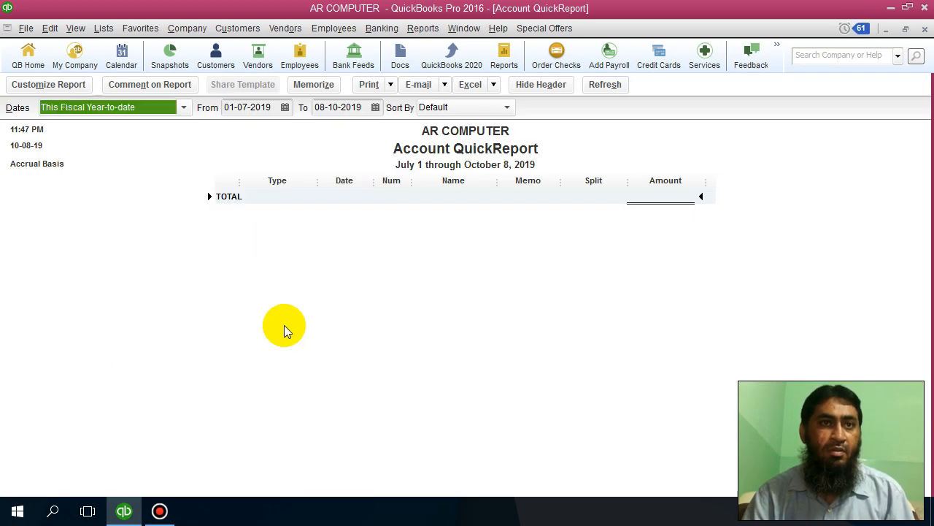
left_click(925, 29)
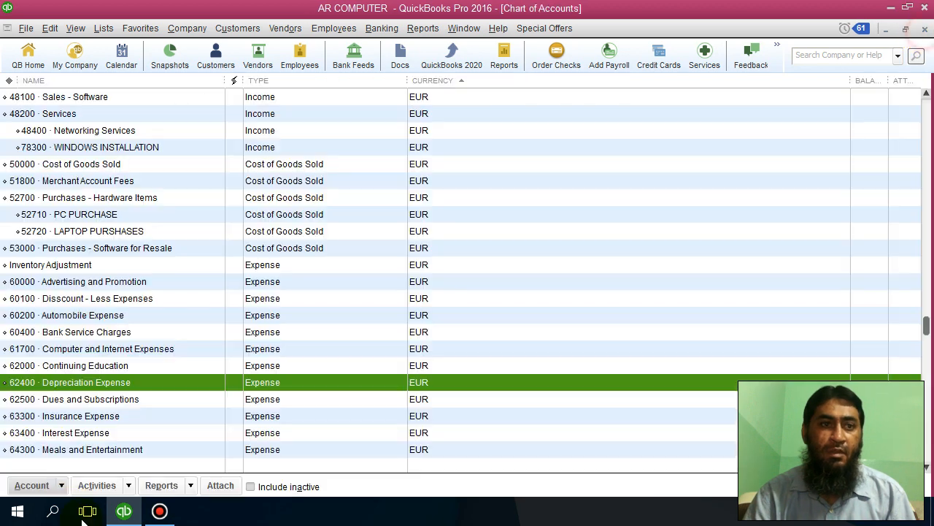
left_click(60, 483)
left_click(90, 287)
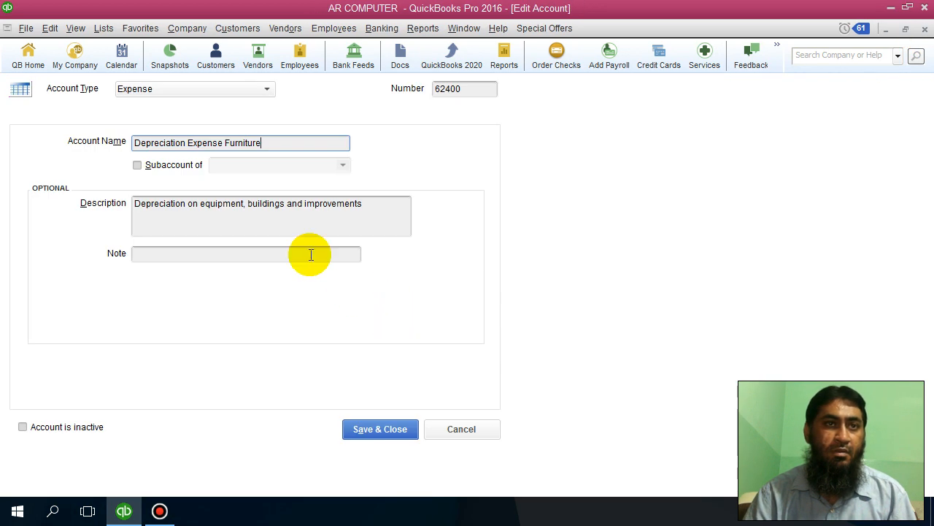
left_click(263, 143)
double_click(476, 93)
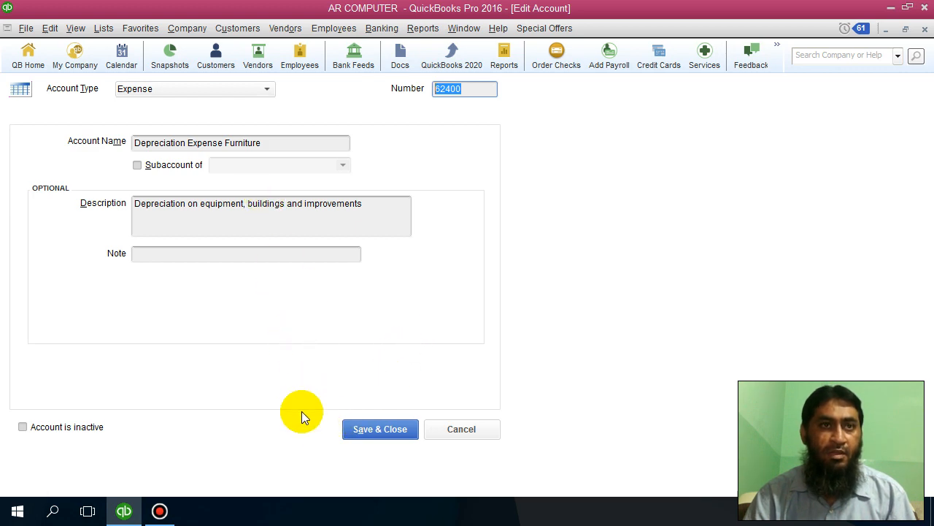
left_click(432, 432)
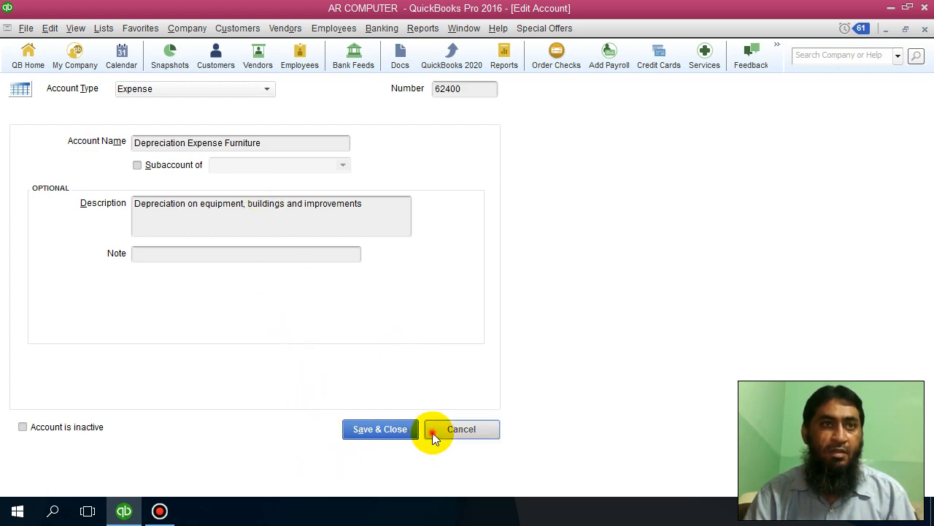
Create an Expense account numbered 62401 with the name Deprication Exp-Car and save it.
left_click(55, 485)
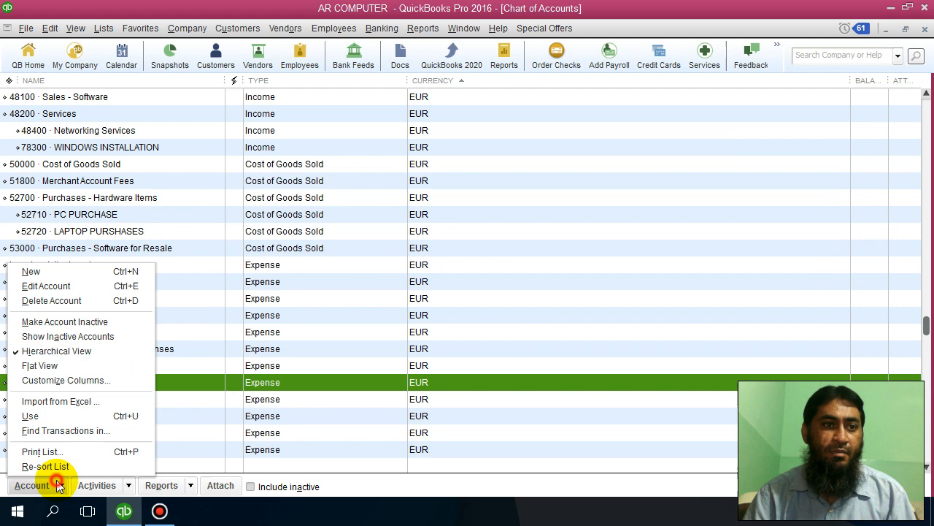
left_click(44, 270)
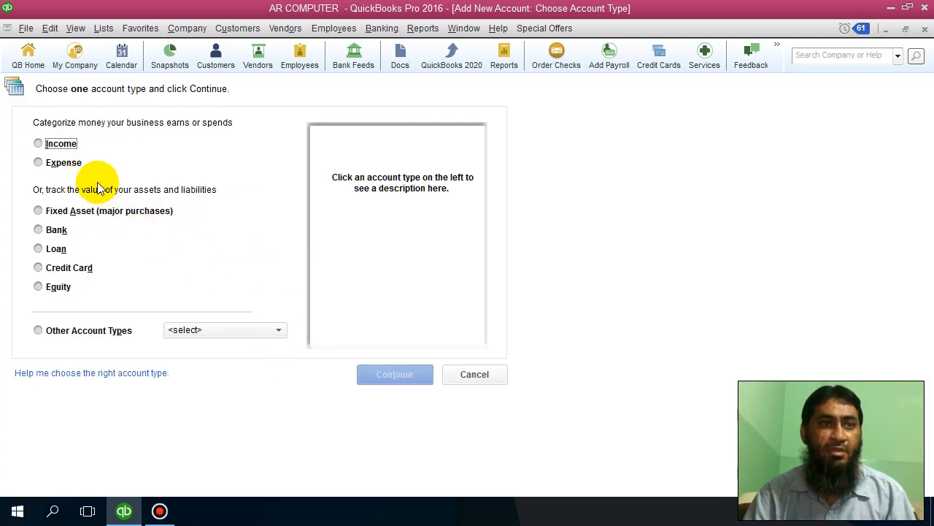
left_click(73, 162)
left_click(394, 376)
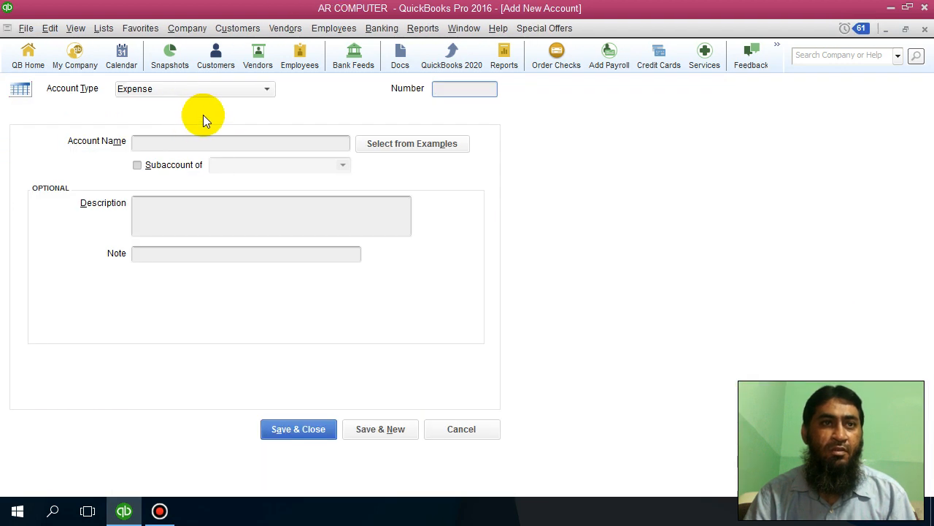
left_click(462, 91)
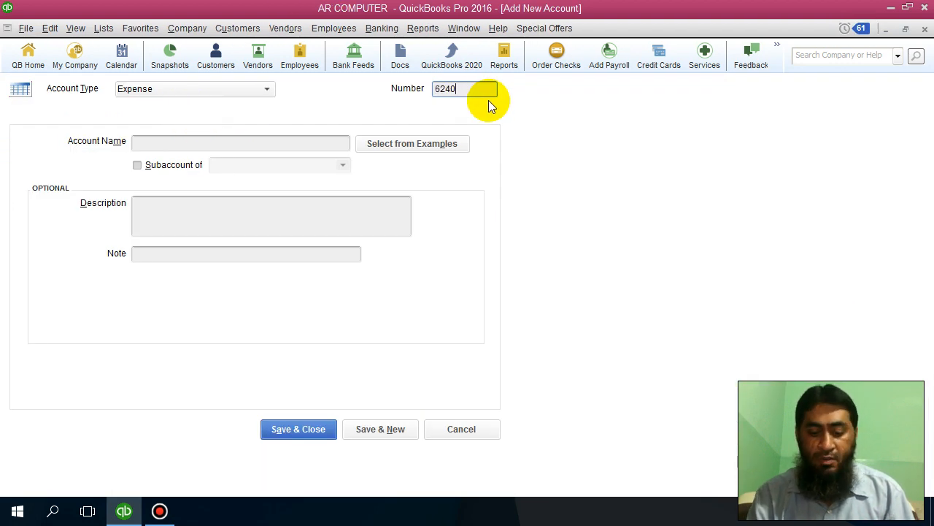
left_click(210, 142)
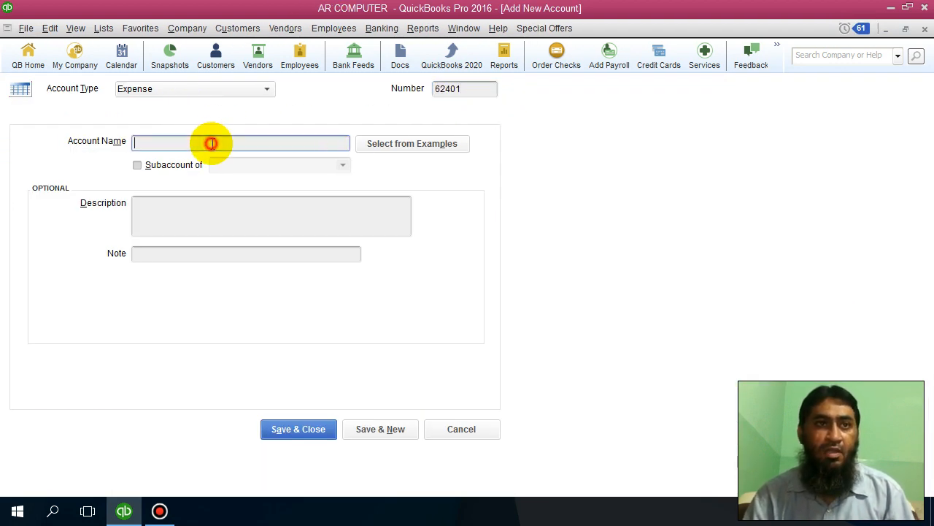
type("Deprication Exp-Car")
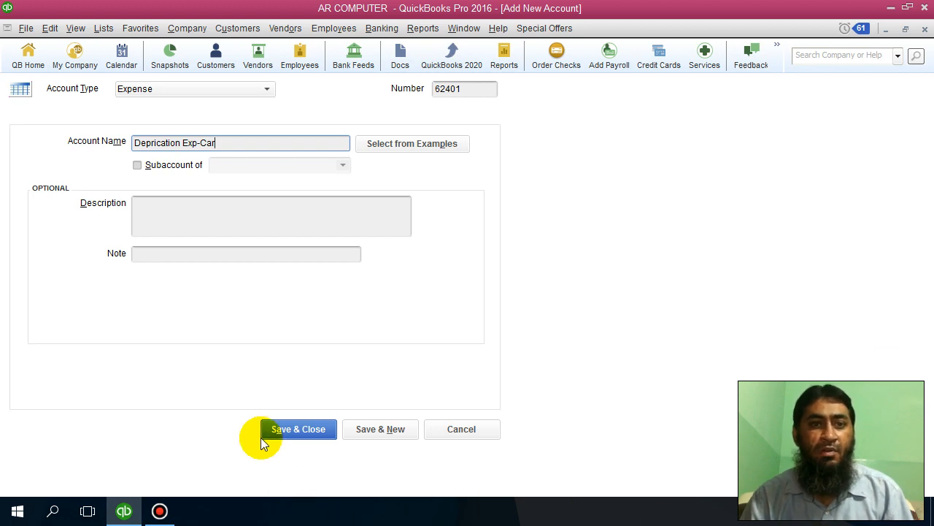
left_click(263, 435)
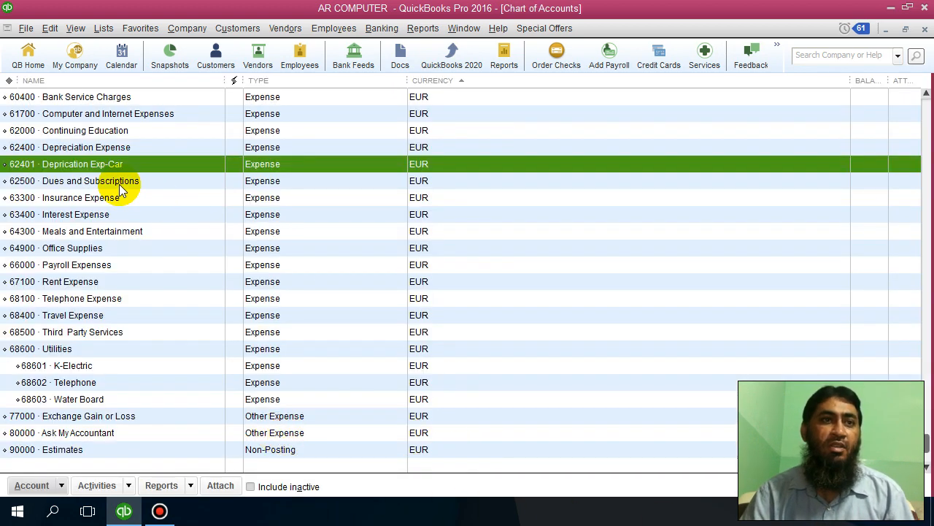
Check the two depreciation expense accounts in the list, 62400 and 62401, and close the chart of accounts.
left_click(114, 148)
left_click(106, 162)
key("Escape")
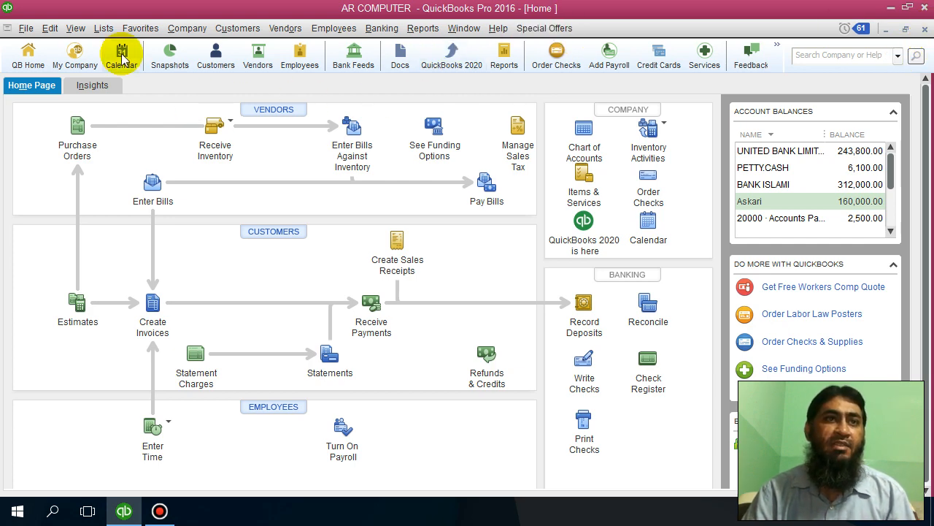
Start a general journal entry debiting 15000 Furniture and Equipment with 50,000.00 and the memo Purchase Furniture for Office.
left_click(104, 29)
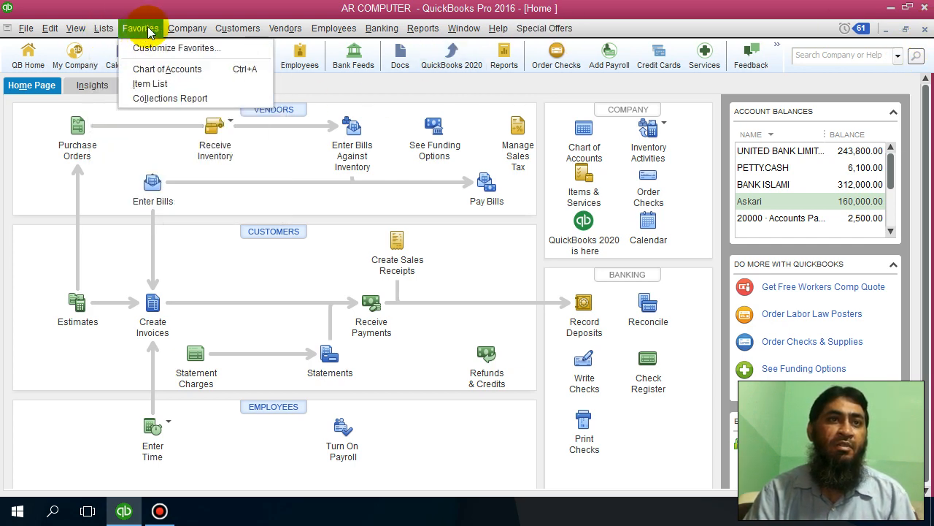
mouse_move(173, 28)
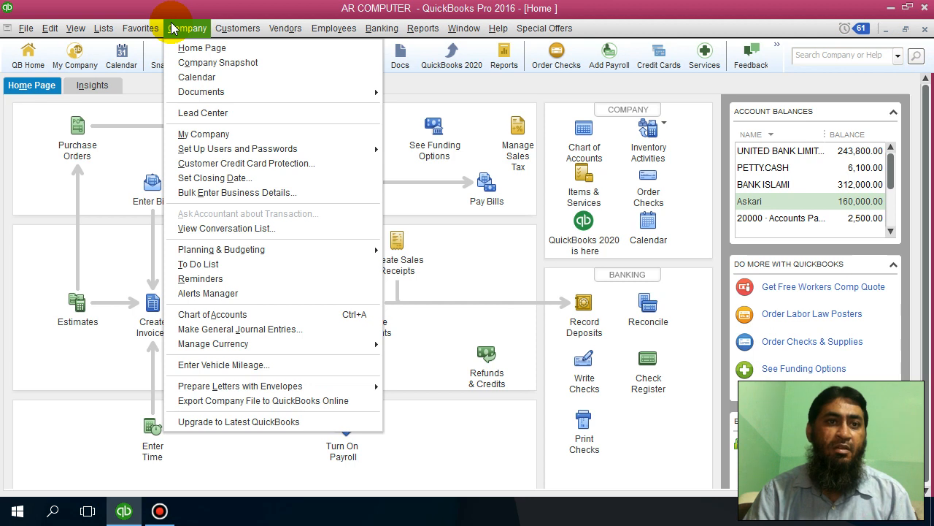
left_click(253, 329)
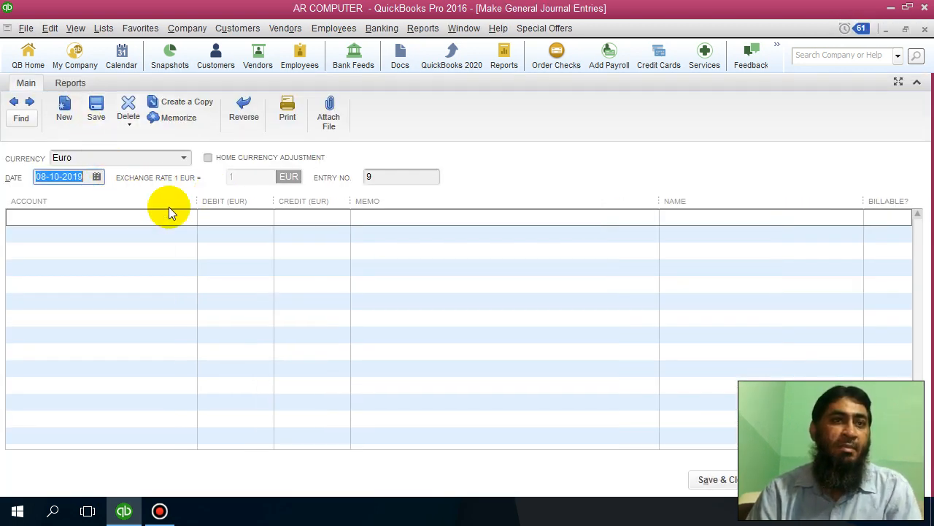
left_click(114, 220)
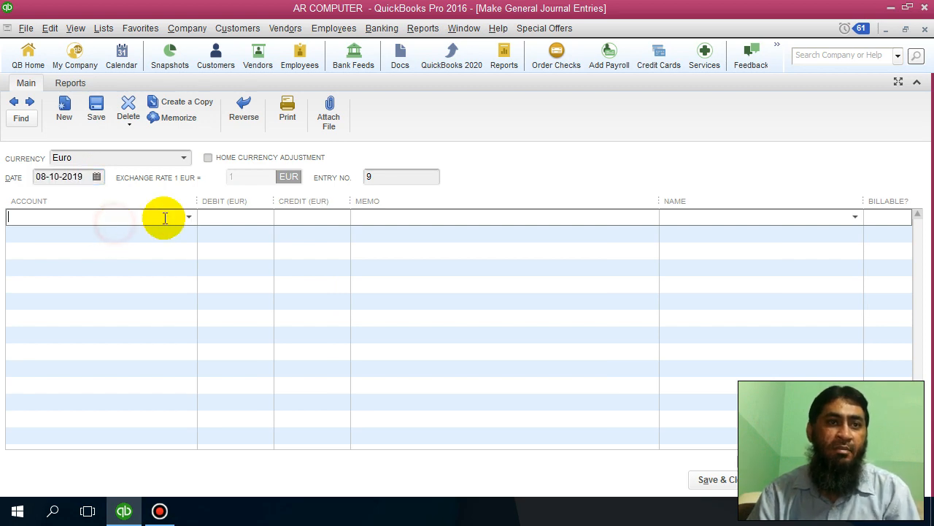
left_click(190, 217)
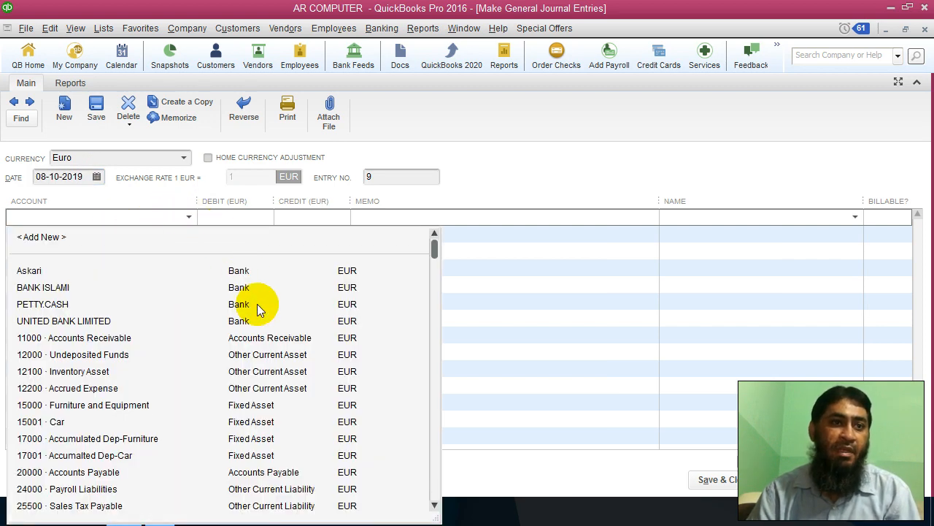
left_click(162, 404)
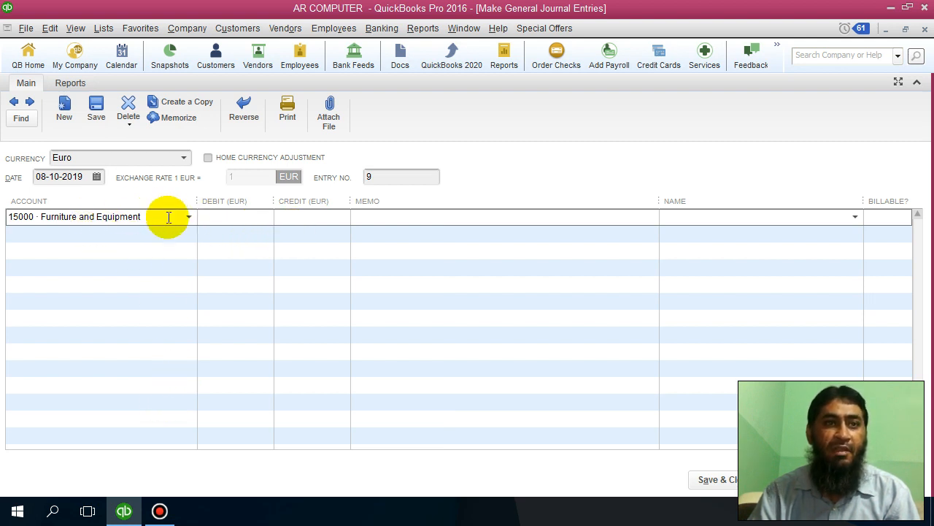
left_click(235, 217)
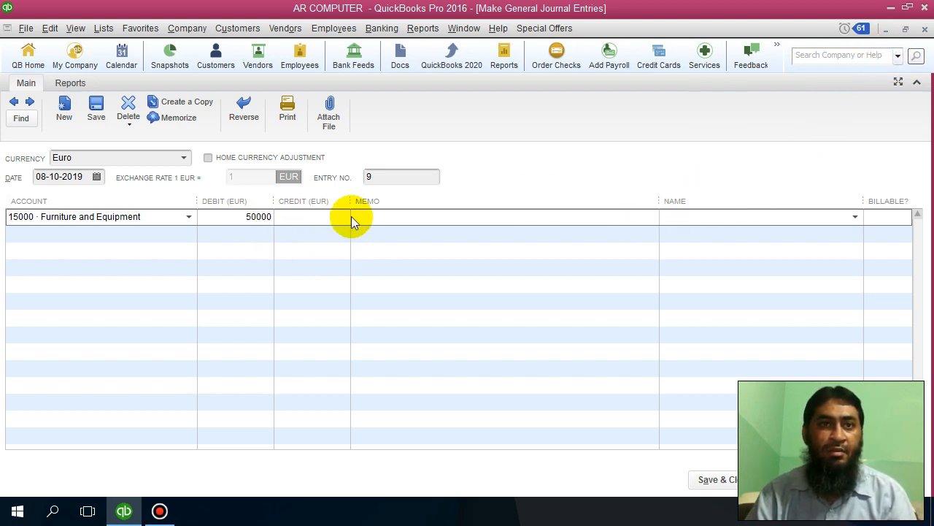
type("Purchase Furniture for Office")
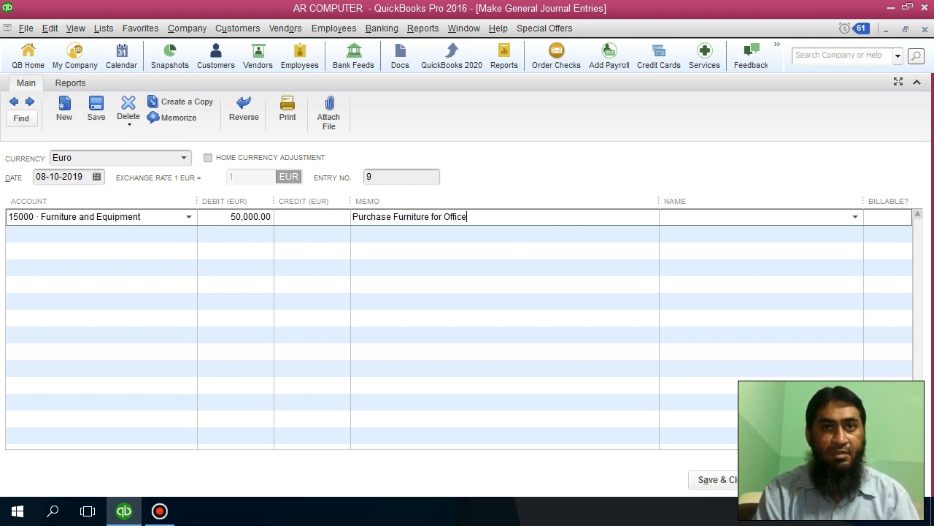
left_click(98, 233)
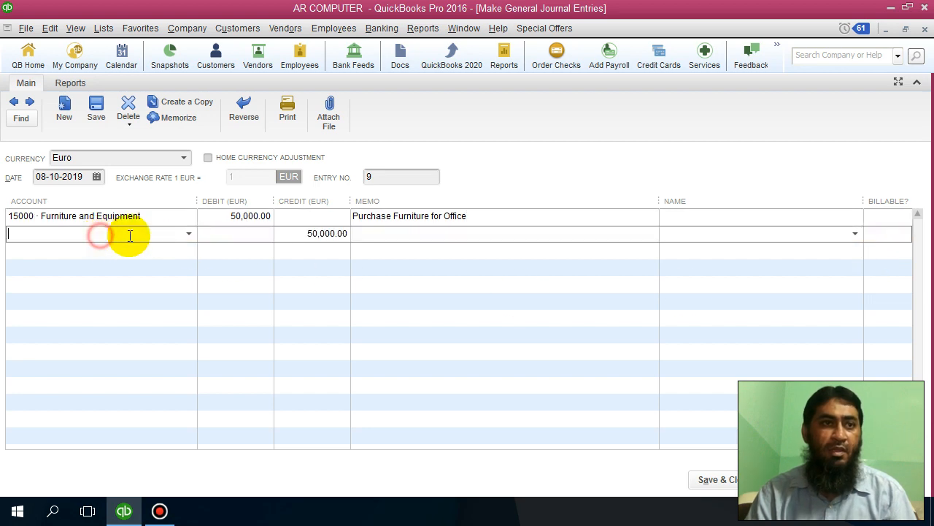
left_click(189, 235)
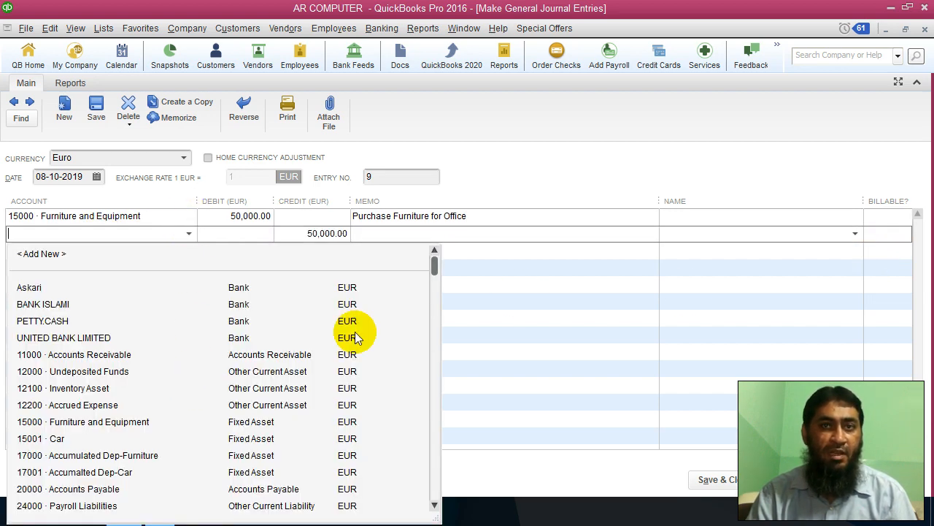
left_click(665, 312)
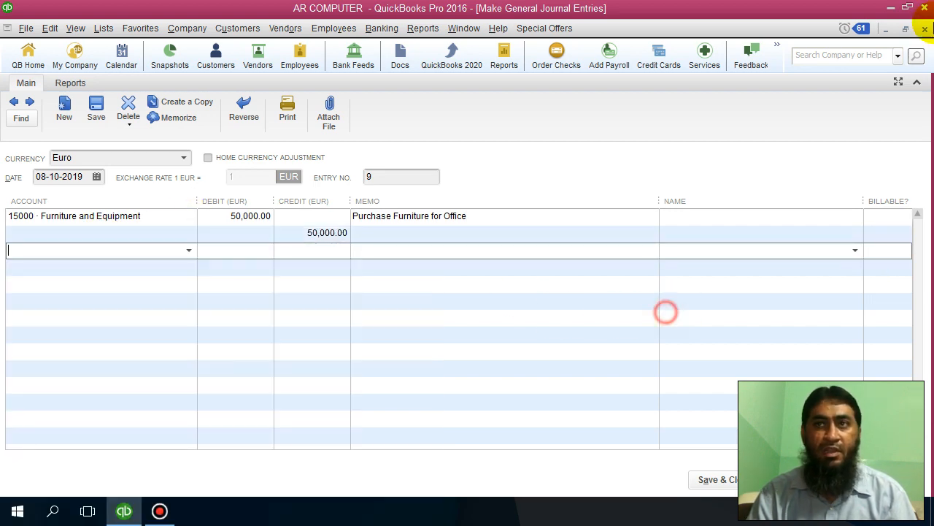
Check the bank and cash account balances on the home page and return to the maximized journal entry.
left_click(909, 28)
left_click(141, 105)
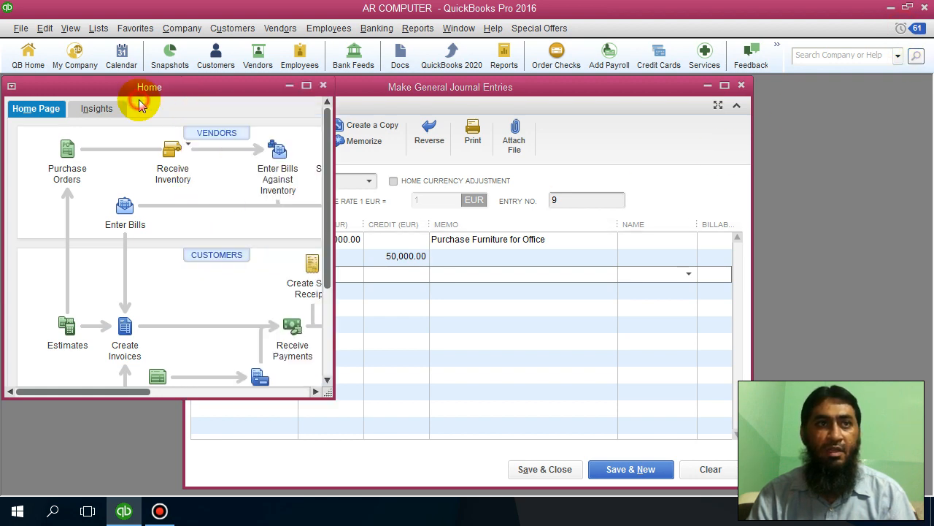
left_click(307, 85)
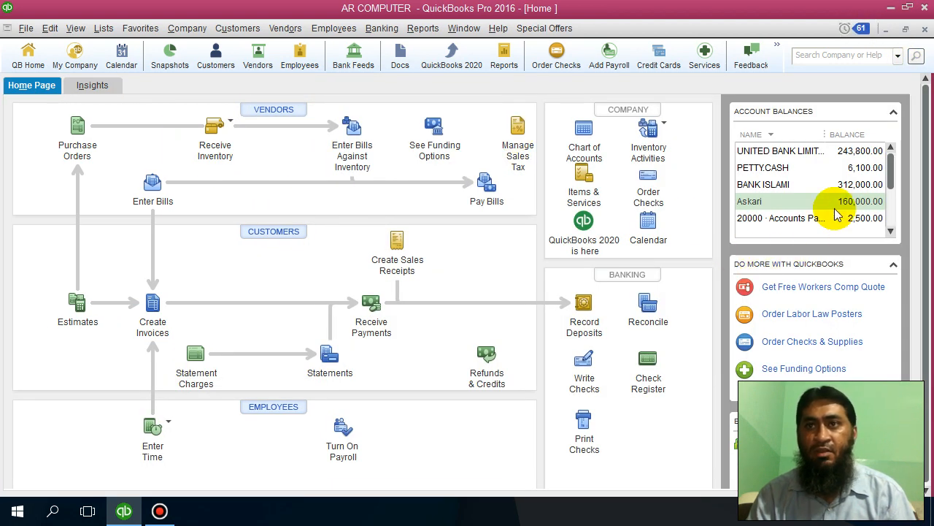
left_click(865, 167)
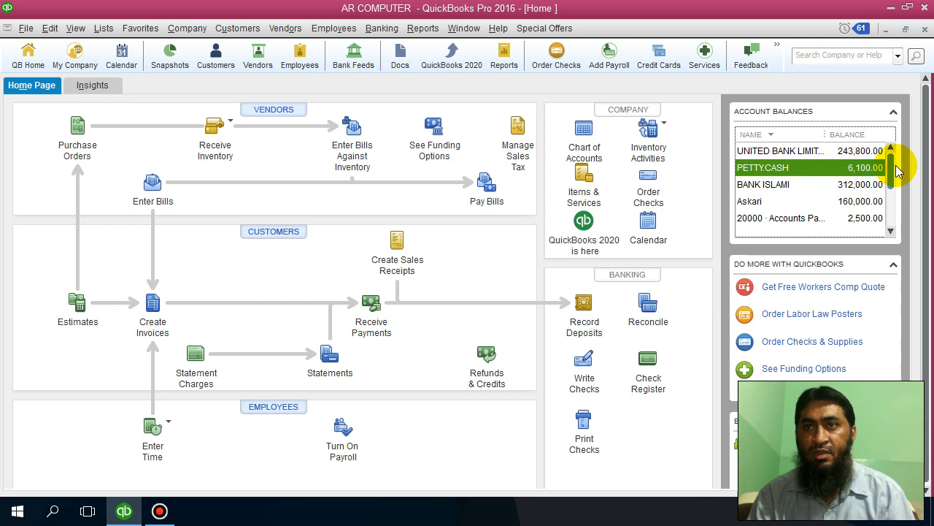
left_click_drag(891, 178, 907, 168)
left_click(810, 150)
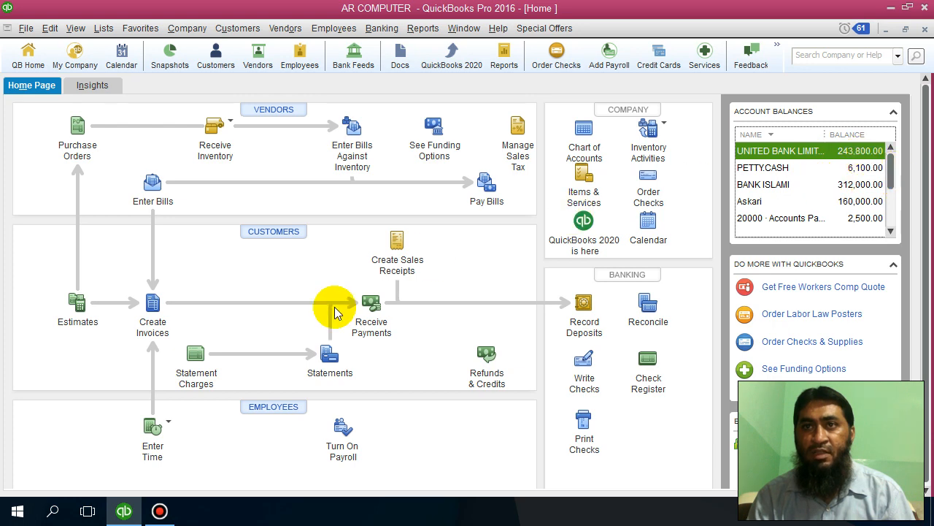
left_click(886, 30)
left_click(724, 86)
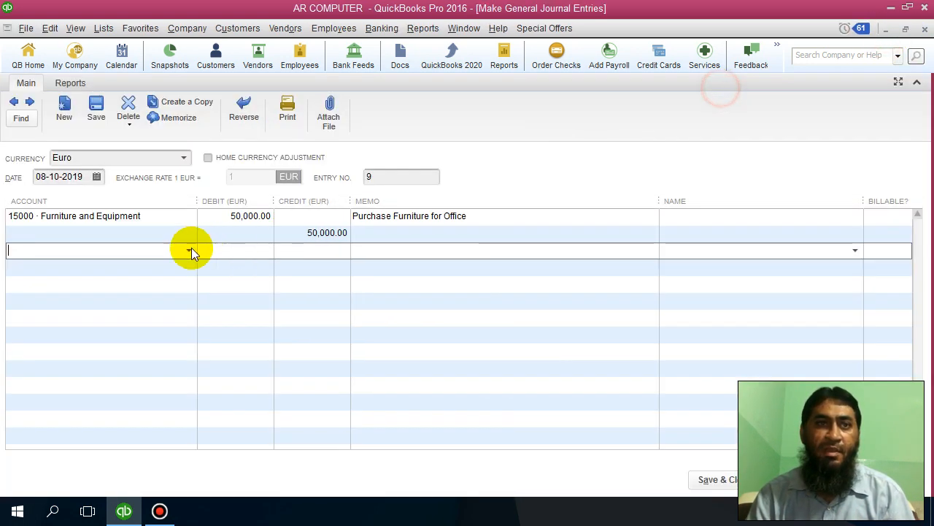
Set UNITED BANK LIMITED as the account on the journal entry's 50,000.00 credit line.
left_click(192, 235)
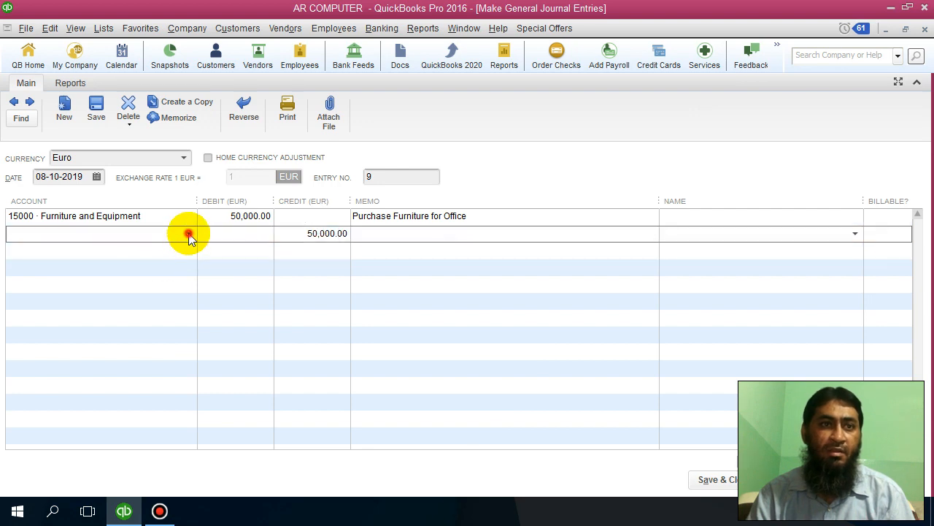
left_click(188, 234)
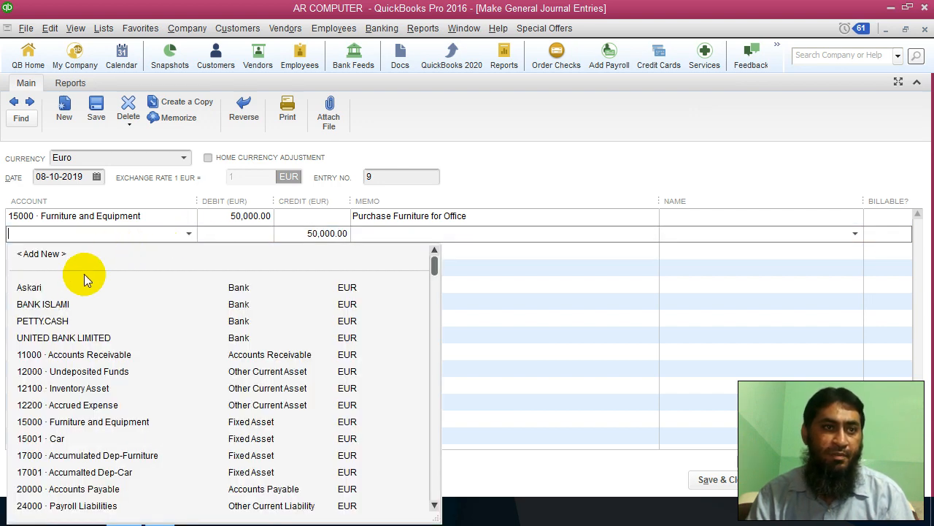
type("UNITED BANK LIMITED")
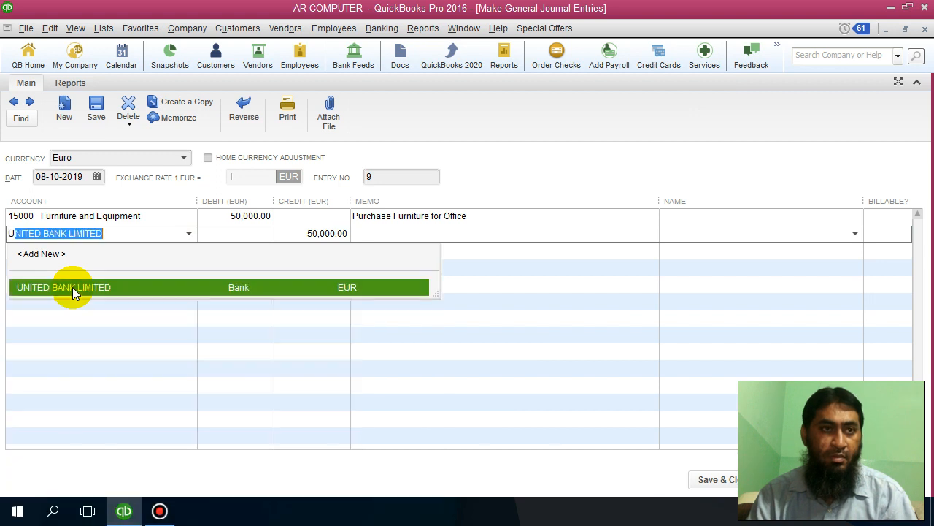
left_click(265, 234)
Copy the memo Purchase Furniture for Office from the furniture line to the UNITED BANK LIMITED line.
left_click(398, 232)
left_click(472, 218)
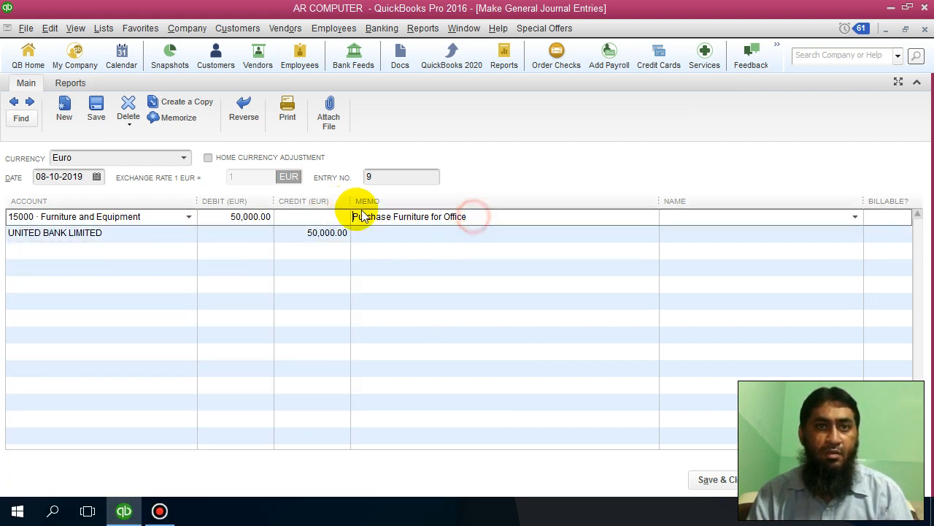
left_click_drag(474, 216, 354, 216)
key("ctrl+c")
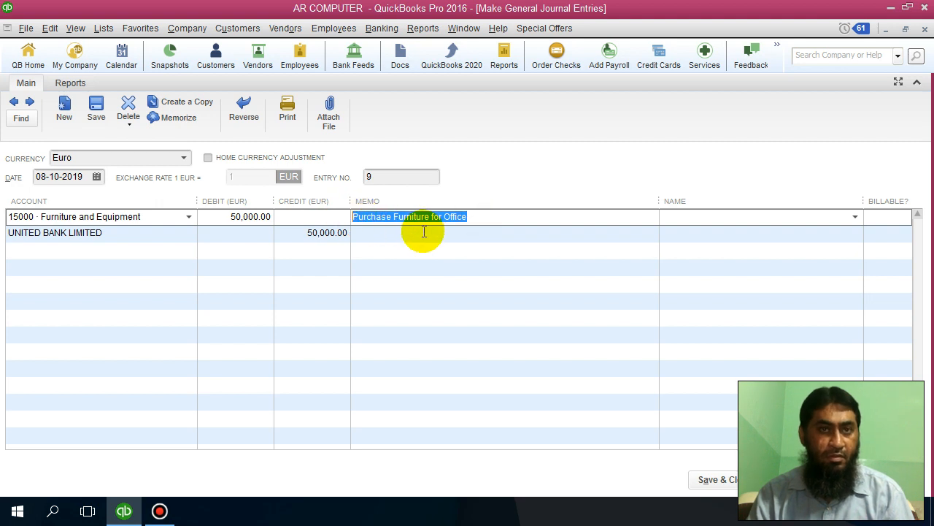
left_click(424, 233)
key("ctrl+v")
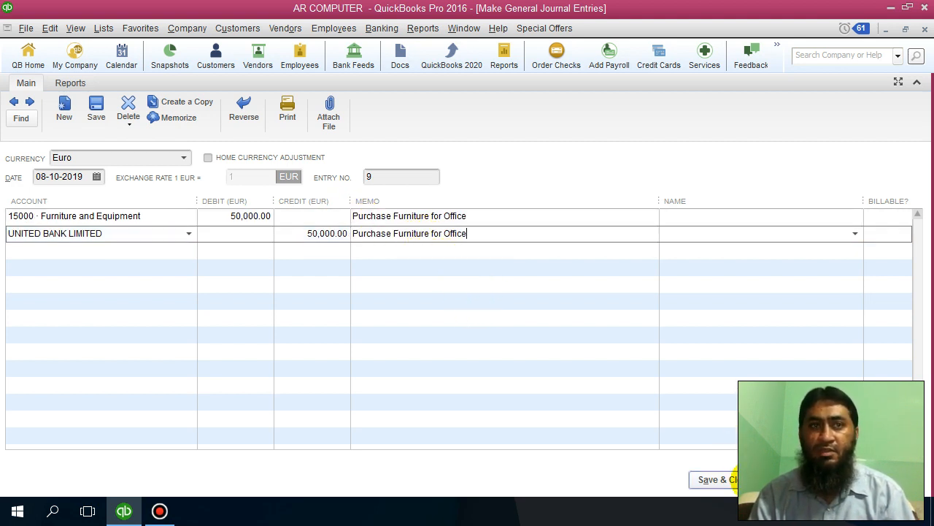
Save and close the furniture purchase entry, opting out of future fixed asset tracking messages.
left_click(730, 479)
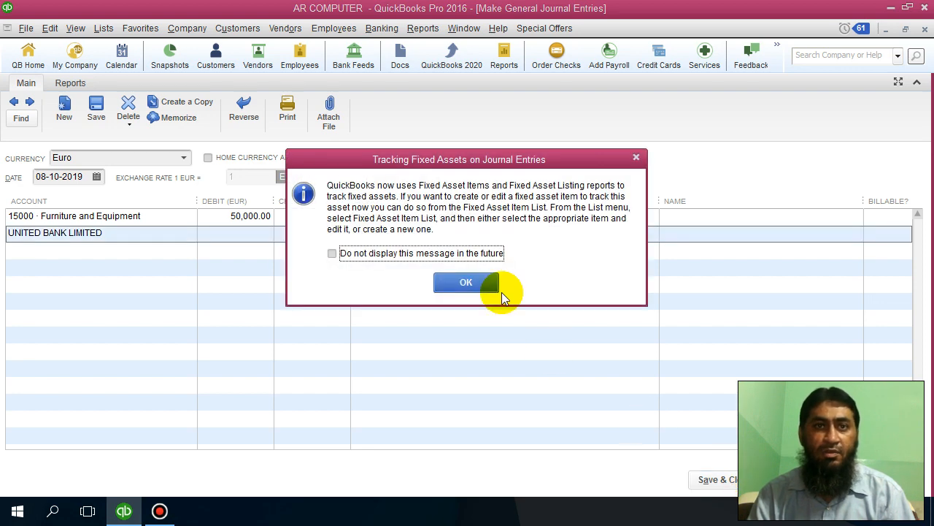
left_click(471, 255)
left_click(465, 282)
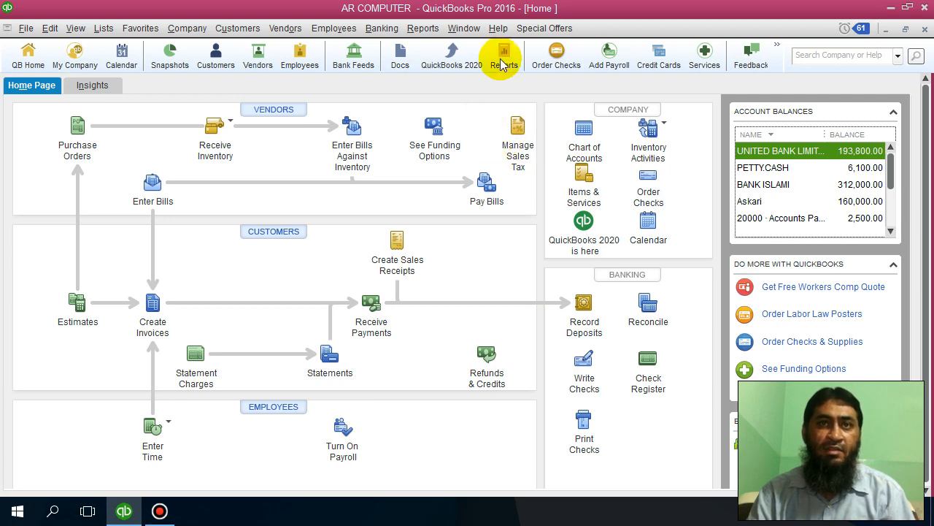
Open the Balance Sheet from the memorized accountant reports.
left_click(422, 30)
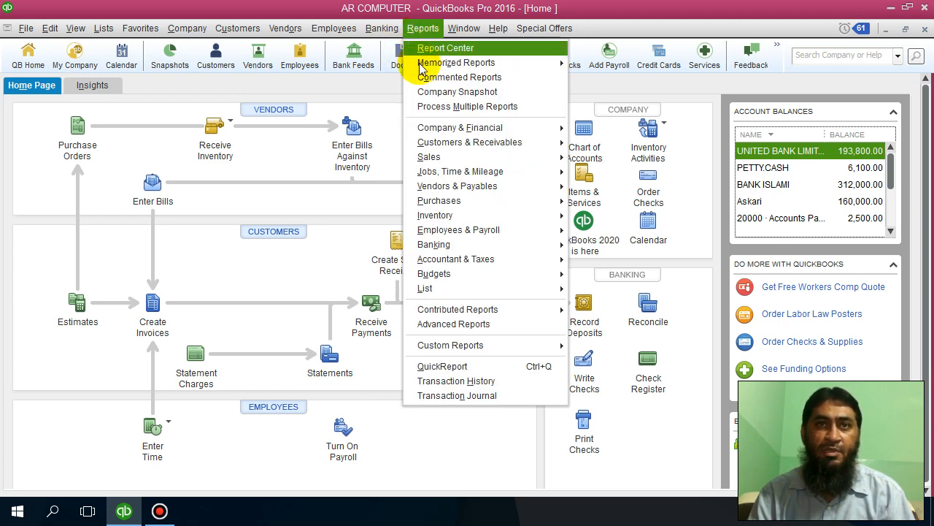
mouse_move(532, 129)
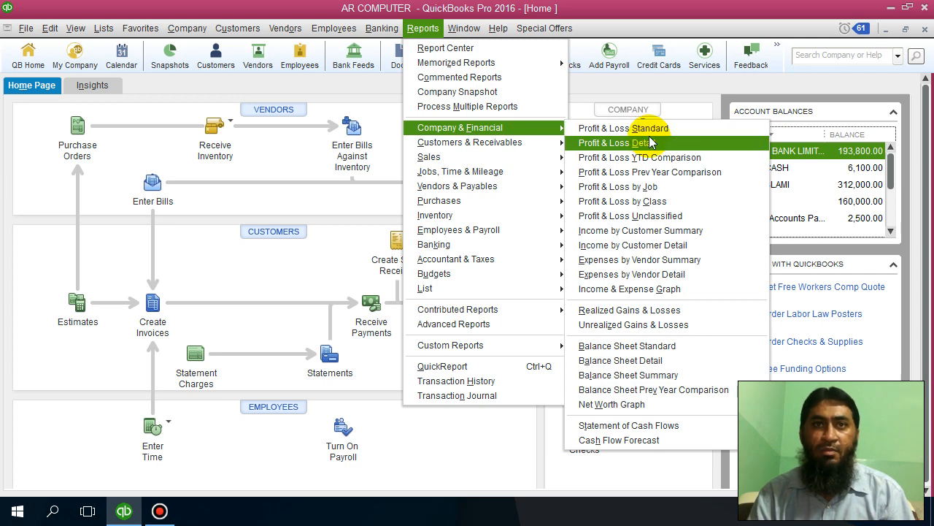
mouse_move(479, 63)
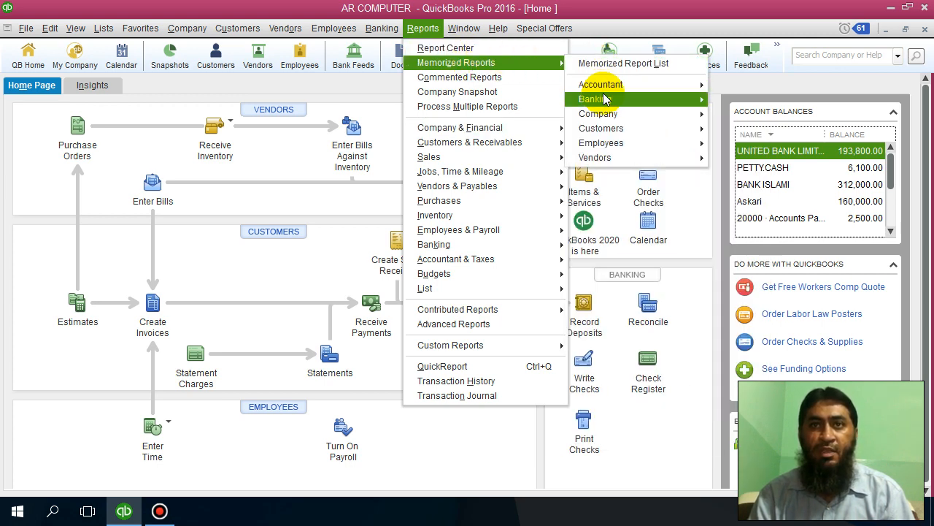
mouse_move(600, 85)
left_click(734, 85)
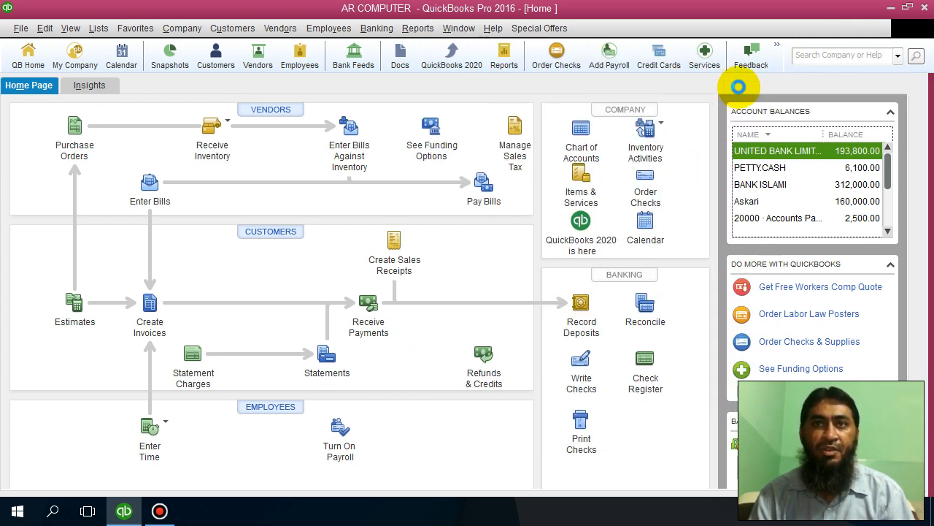
Examine the balance sheet's current assets and the Furniture and Equipment line under Fixed Assets, and close the report.
scroll(675, 274, "down", 3)
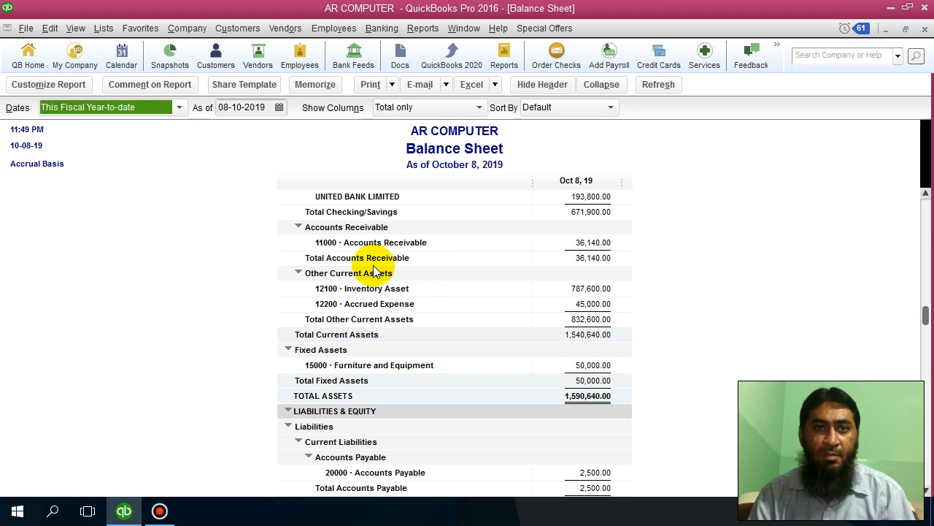
left_click(598, 303)
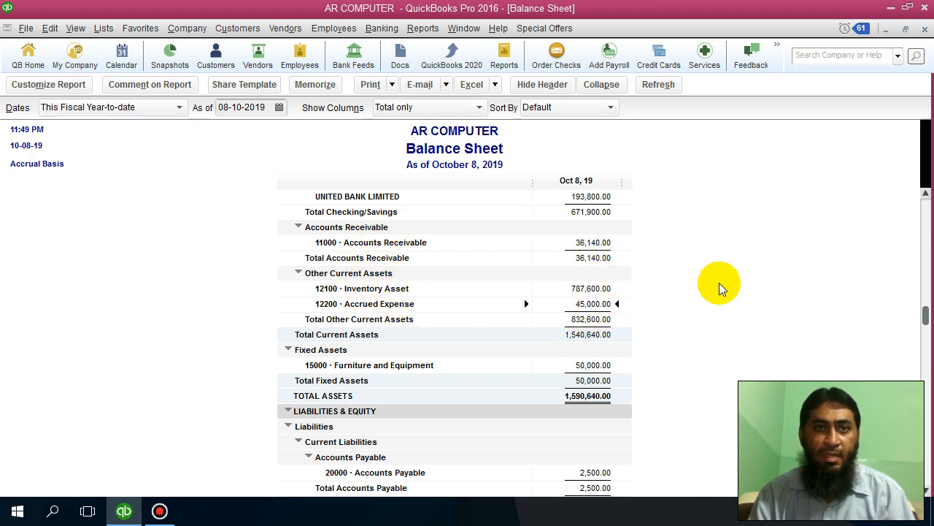
scroll(720, 289, "down", 2)
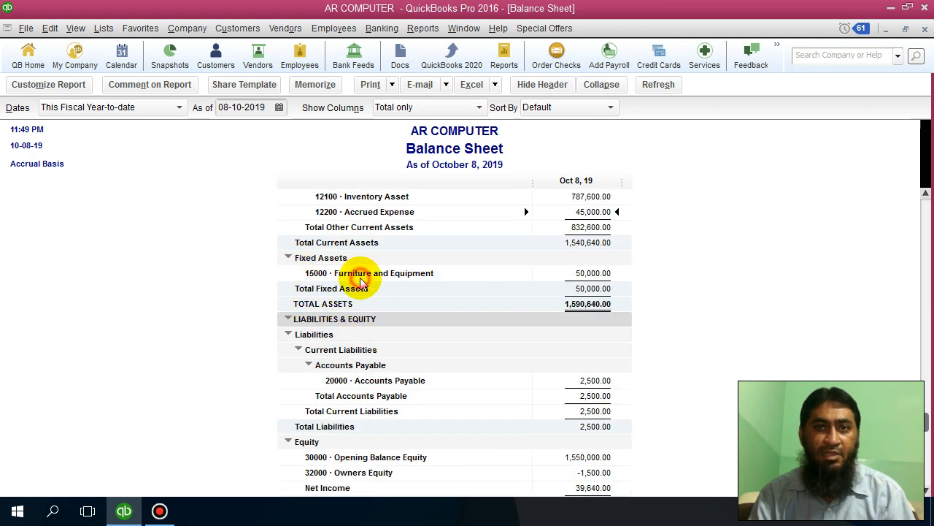
left_click(570, 274)
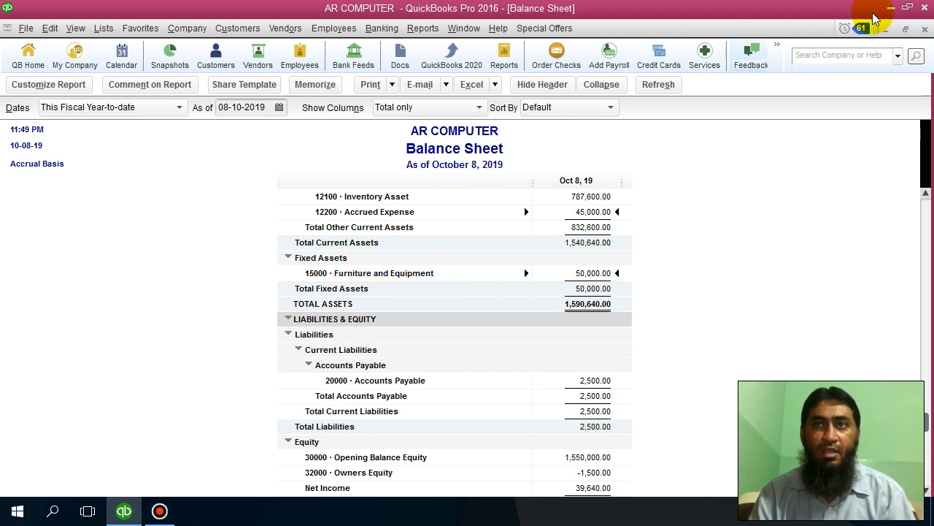
left_click(925, 29)
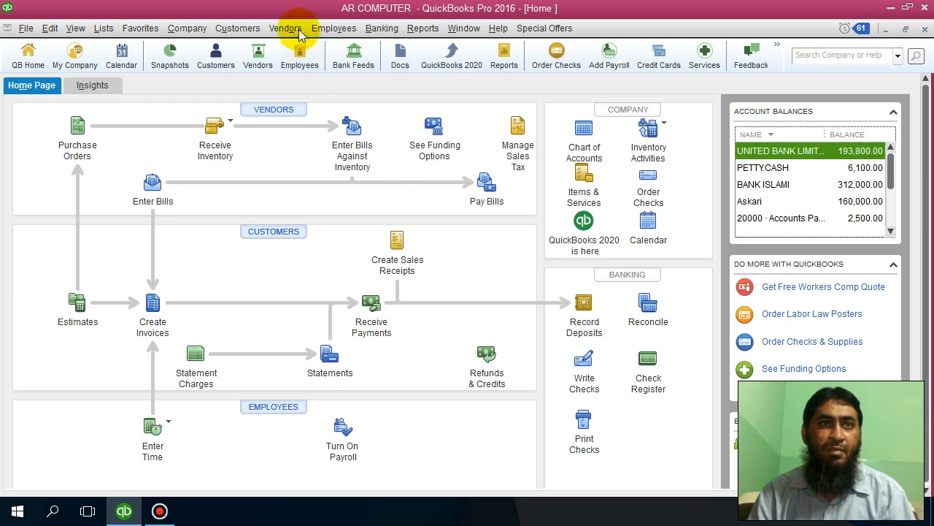
Start a new general journal entry and debit account 15001 · Car with 200,000 on the first line.
left_click(194, 29)
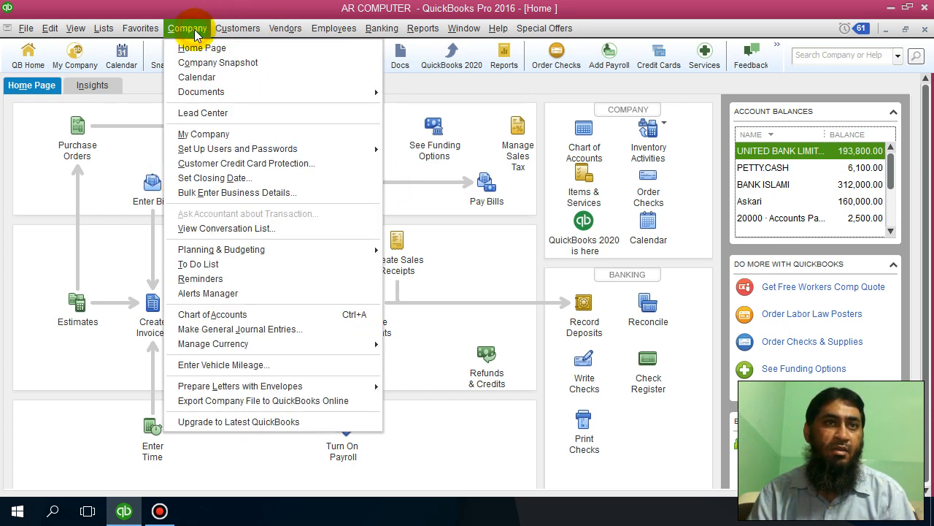
left_click(246, 329)
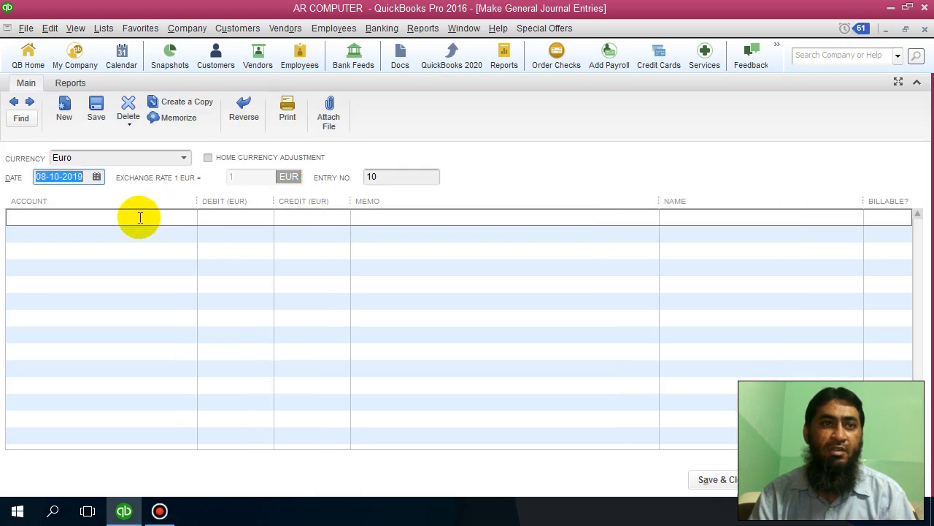
left_click(140, 216)
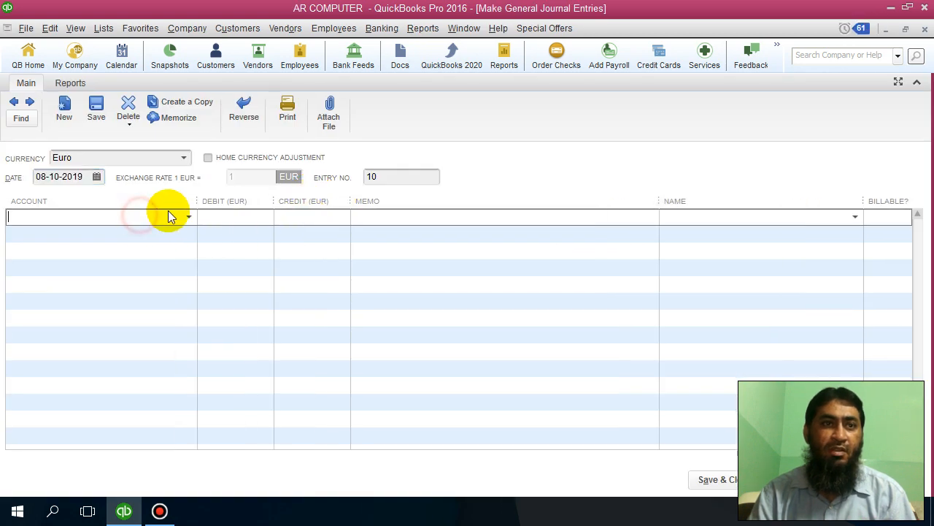
left_click(188, 216)
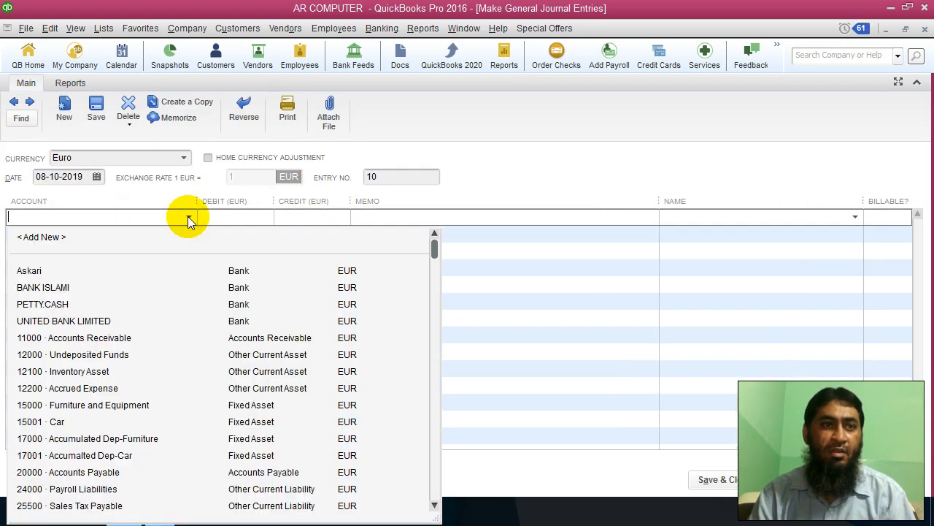
type("c")
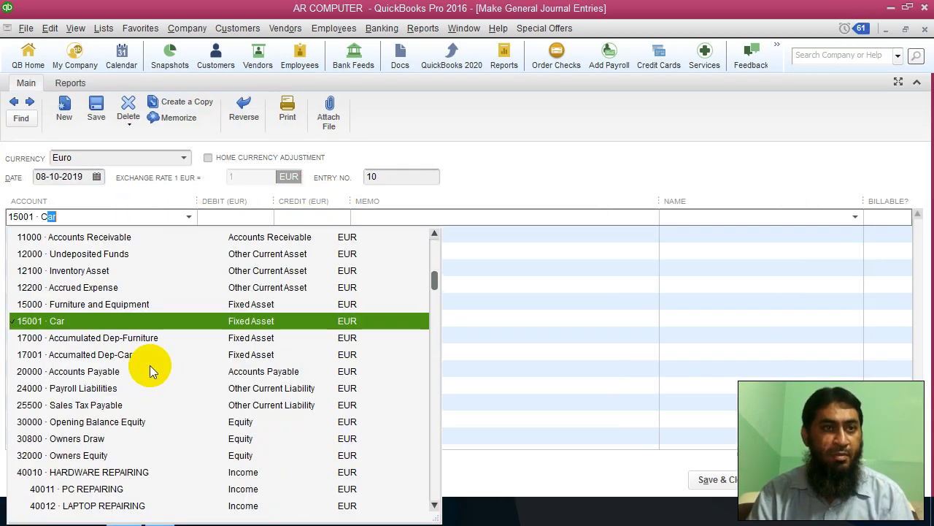
left_click(68, 323)
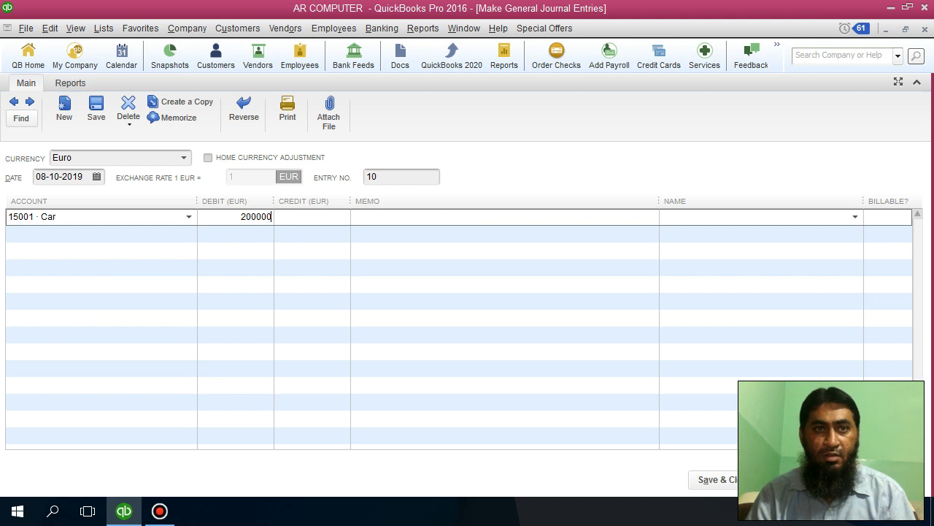
Enter the memo "Vechile Pucrhase" on the Car line of the journal entry.
left_click(298, 211)
left_click(381, 212)
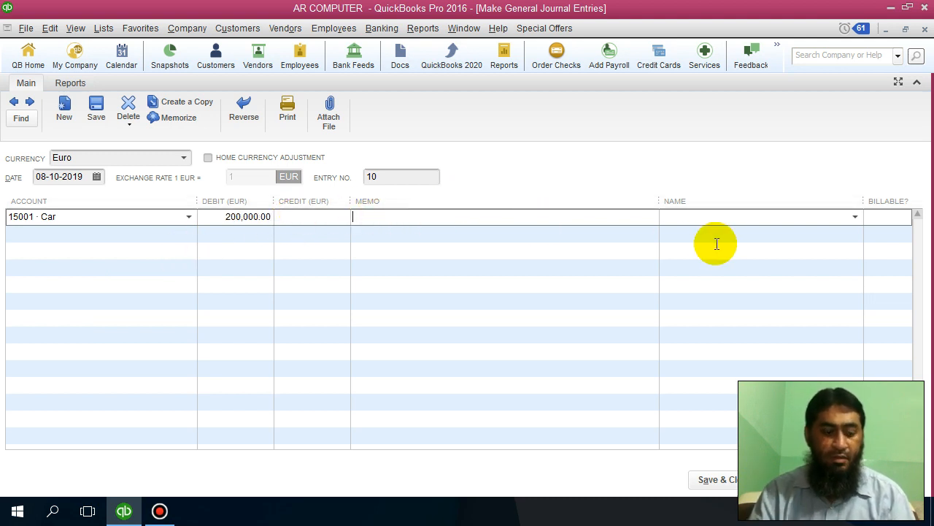
type("Vechile Pu")
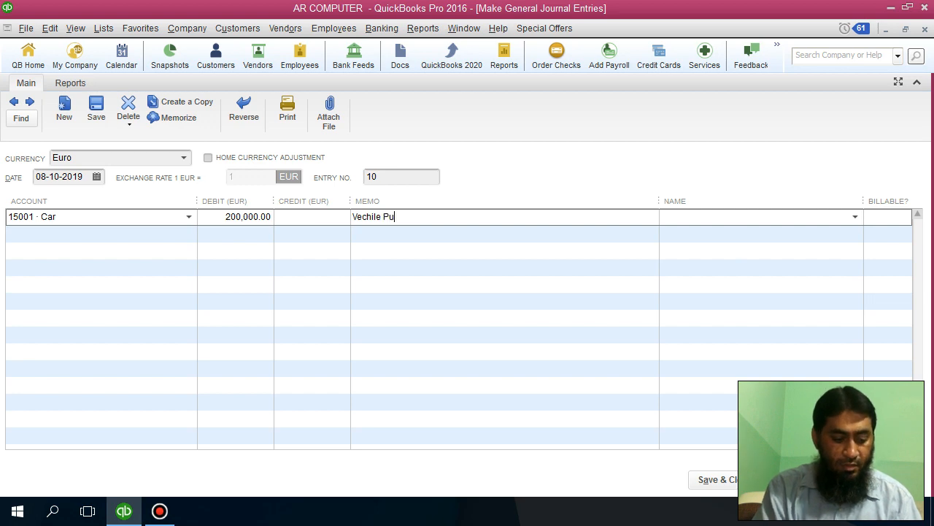
type("crhase")
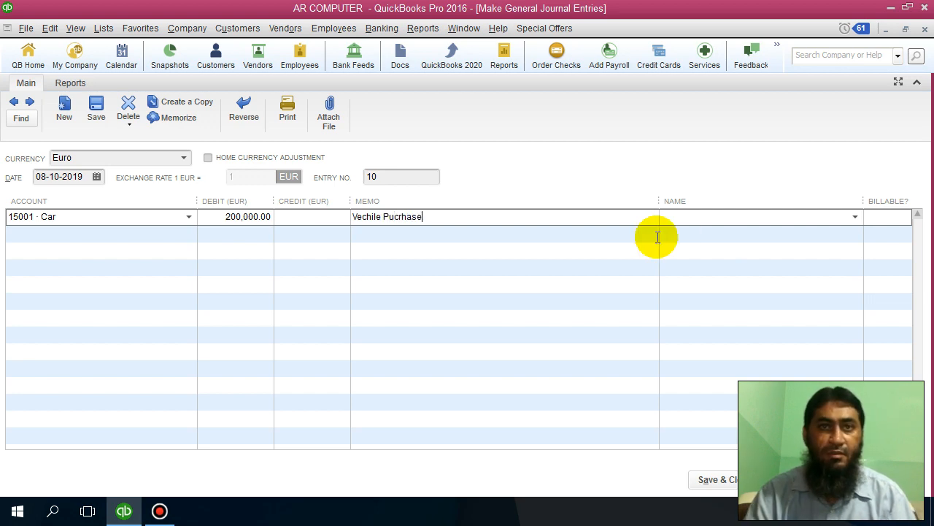
key("ctrl+a")
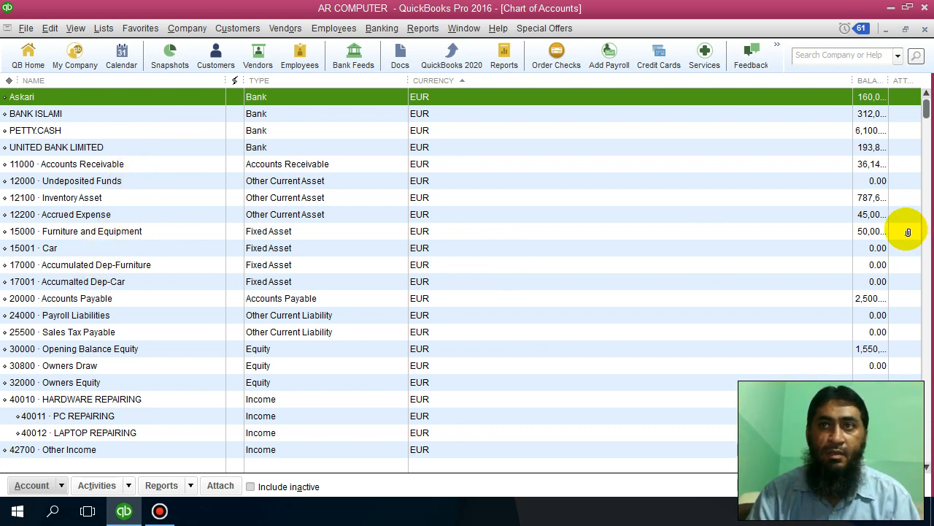
left_click(925, 28)
Set UNITED BANK LIMITED as the account on the journal entry's 200,000.00 credit line.
left_click(163, 233)
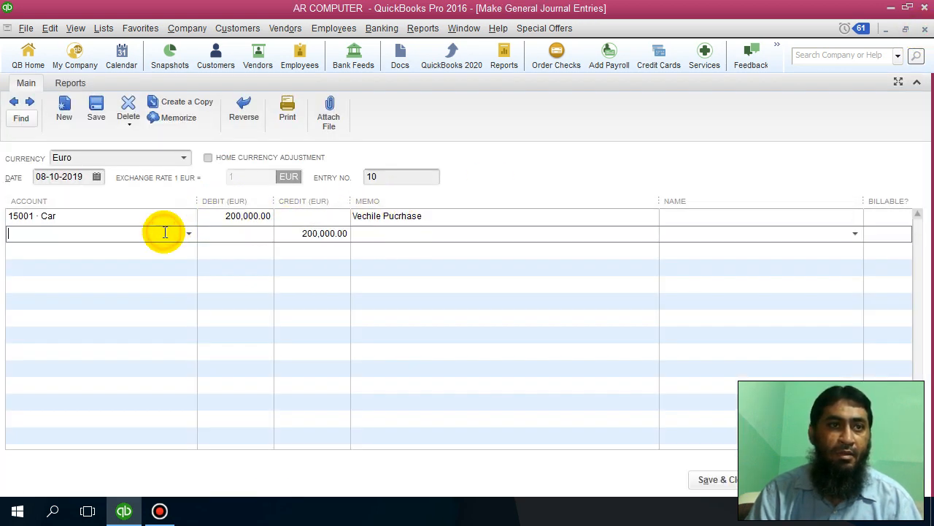
left_click(189, 234)
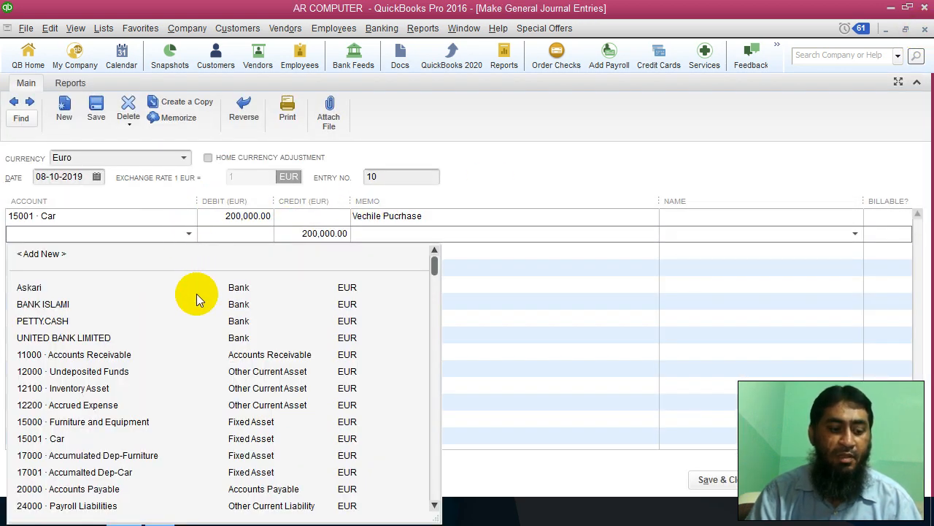
type("UNITED BANK LIMITED")
left_click(119, 289)
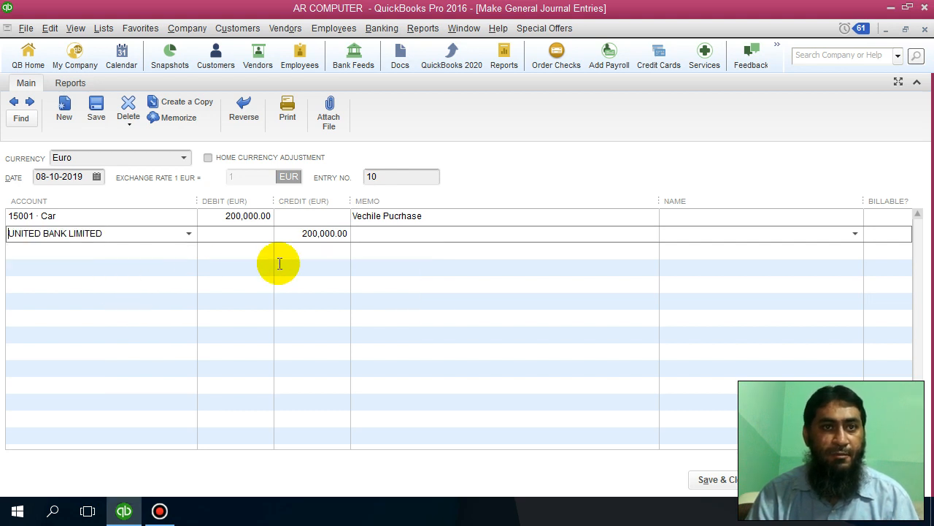
Copy the Car line's memo to the UNITED BANK LIMITED line, and save and close the car purchase entry.
left_click(395, 231)
left_click(432, 219)
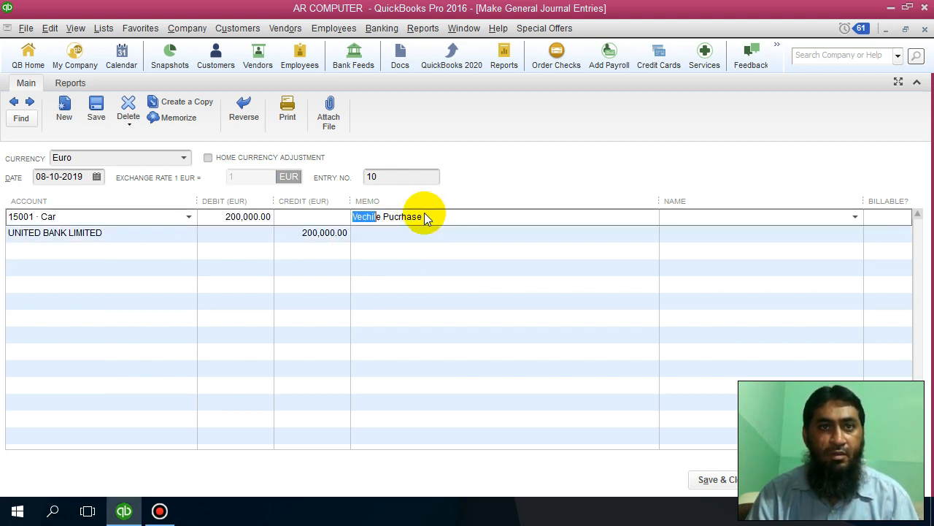
key("ctrl+c")
left_click(414, 233)
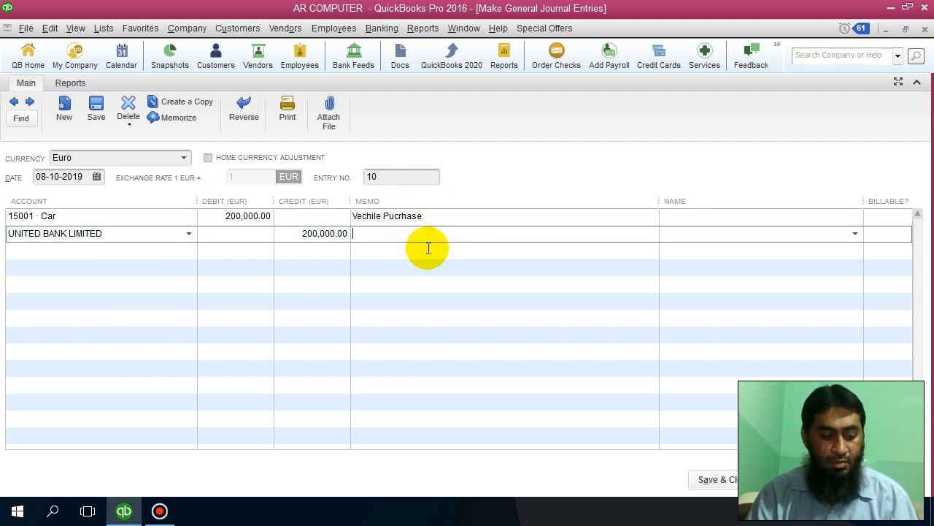
key("ctrl+v")
left_click(733, 487)
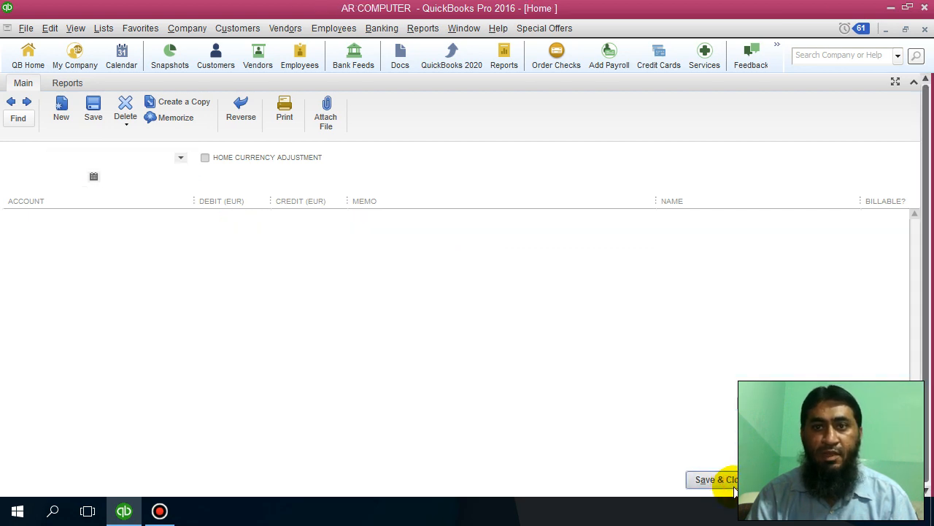
Review the furniture and car lines under Fixed Assets in the memorized accountant Balance Sheet, and close the report.
left_click(423, 28)
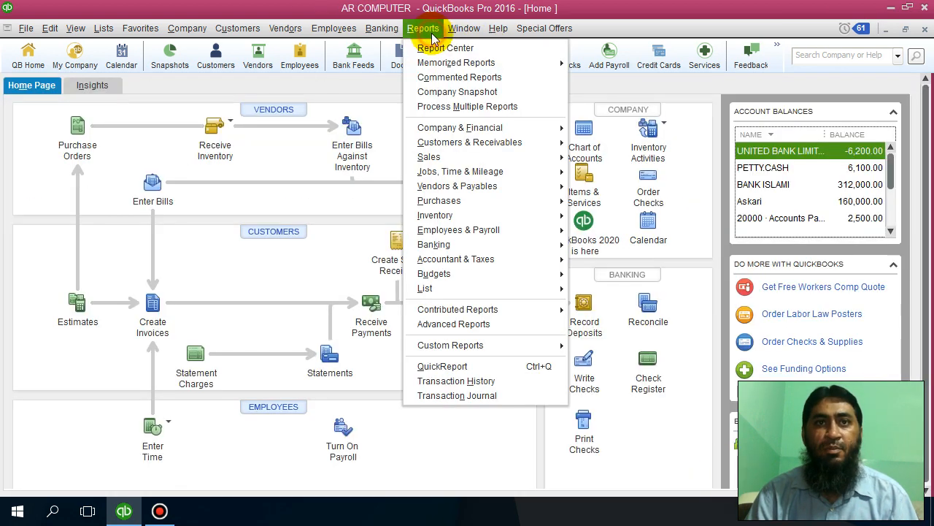
mouse_move(489, 63)
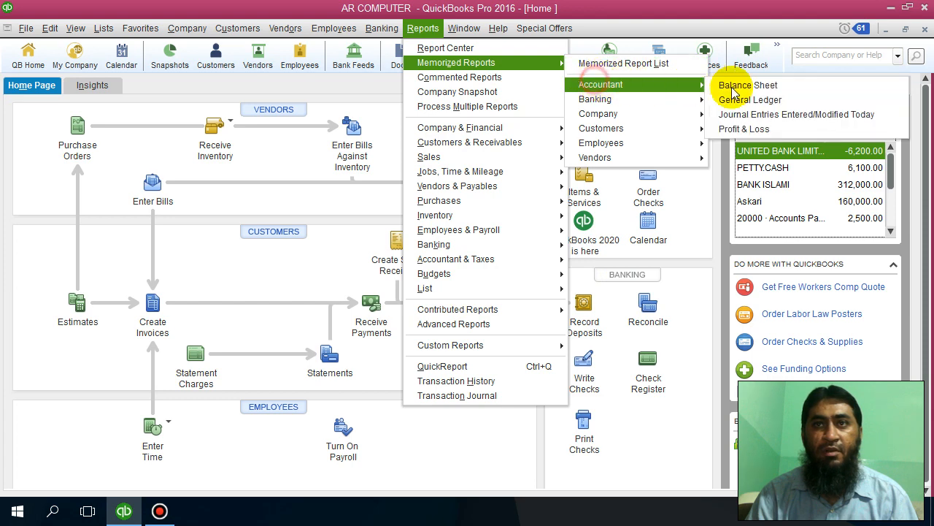
left_click(732, 28)
scroll(510, 316, "down", 3)
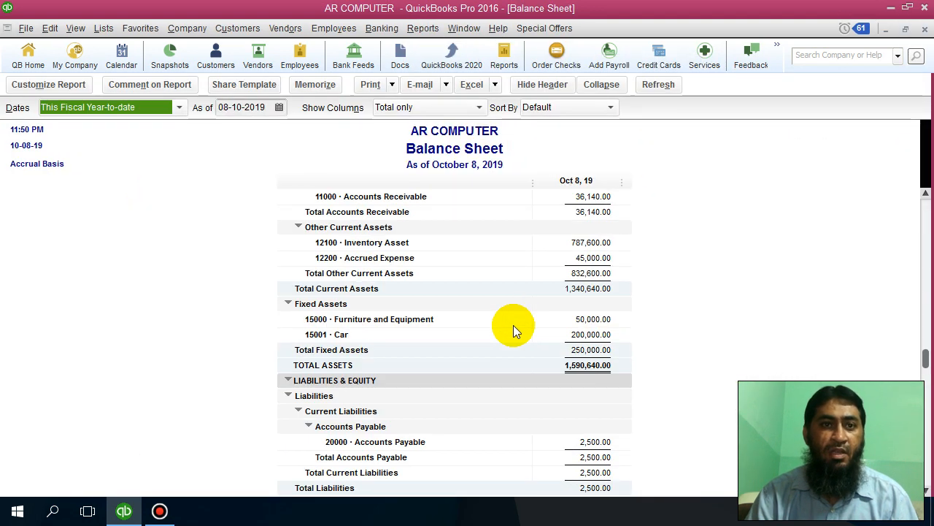
left_click(590, 319)
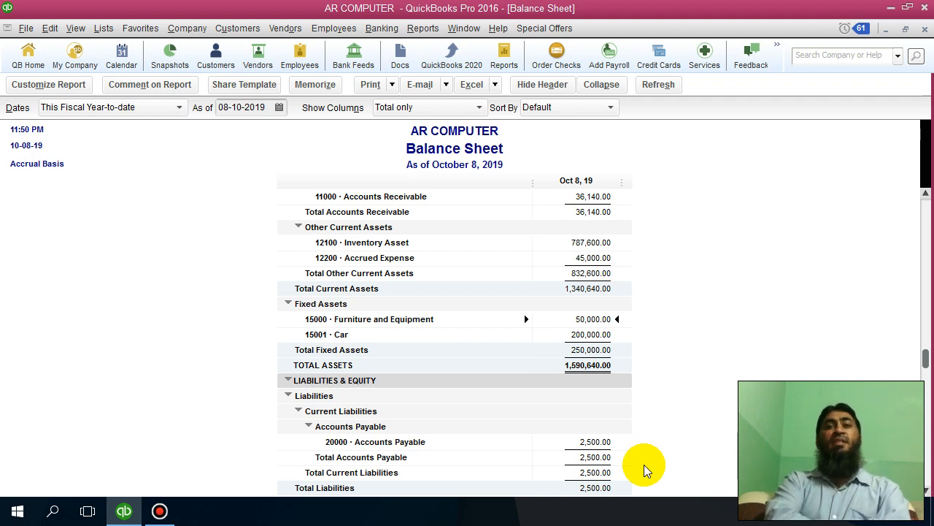
key("Escape")
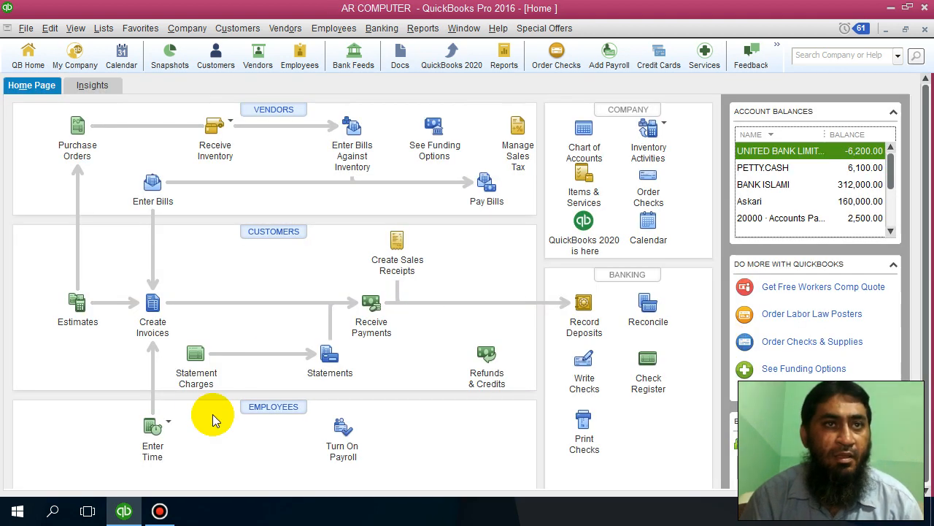
Start another general journal entry and choose 17000 · Accumulated Dep-Furniture as the first line's account.
left_click(188, 29)
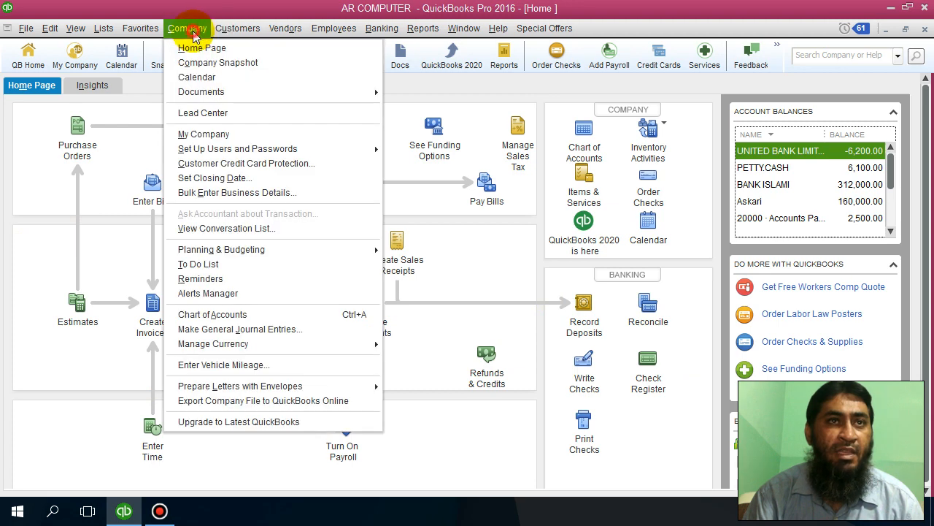
left_click(281, 336)
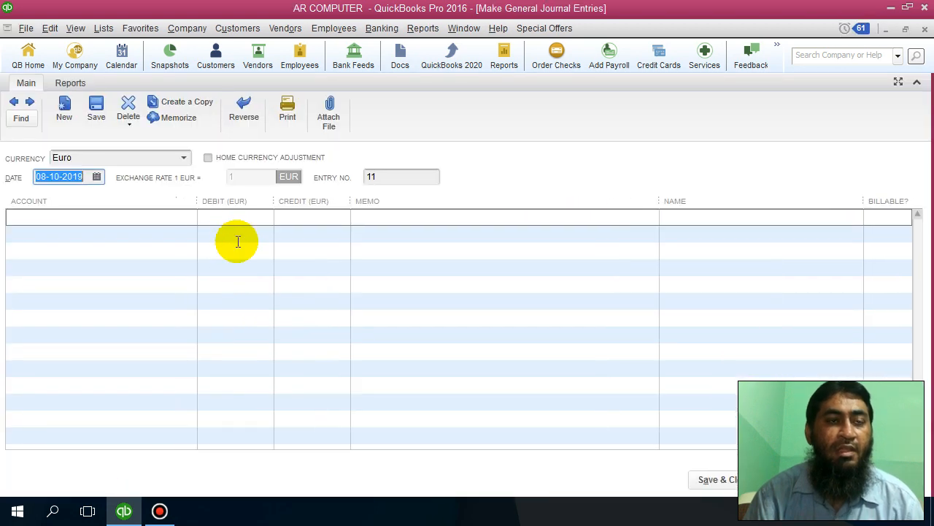
left_click(194, 219)
left_click(189, 217)
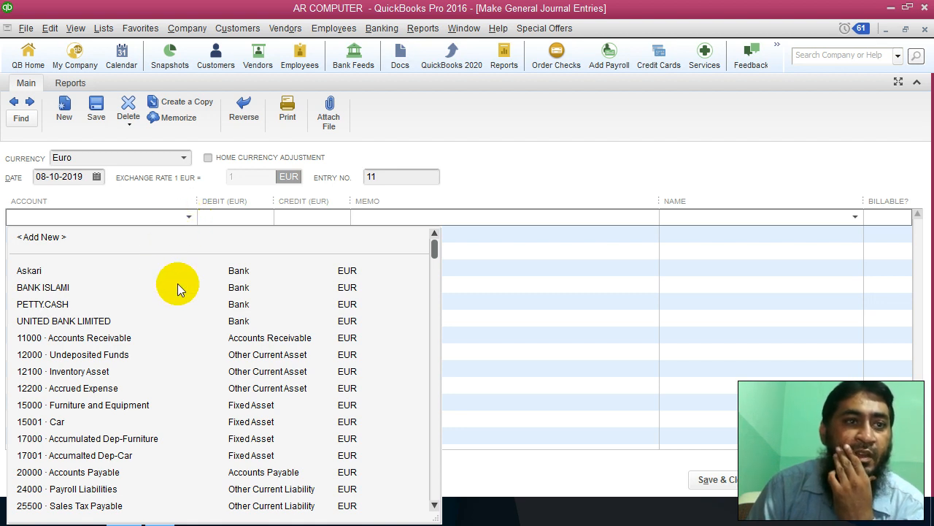
scroll(132, 387, "down", 1)
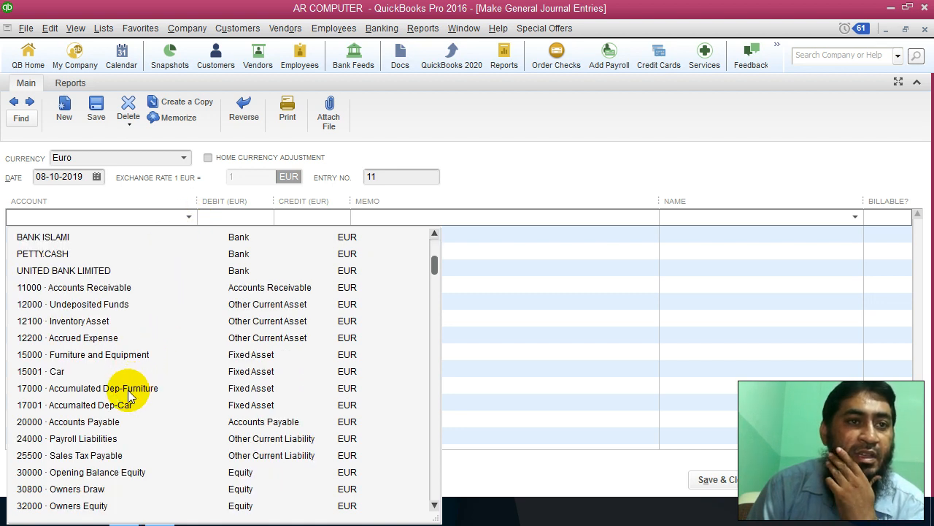
left_click(127, 389)
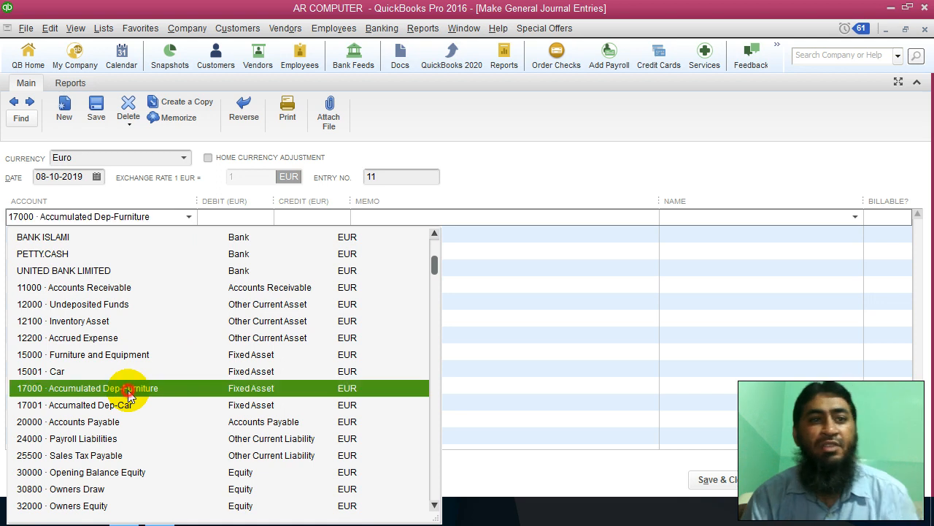
Enter a 2,000 debit and the memo "Deprication for last Year" on the Accumulated Dep-Furniture line, and go to the second line.
left_click(248, 222)
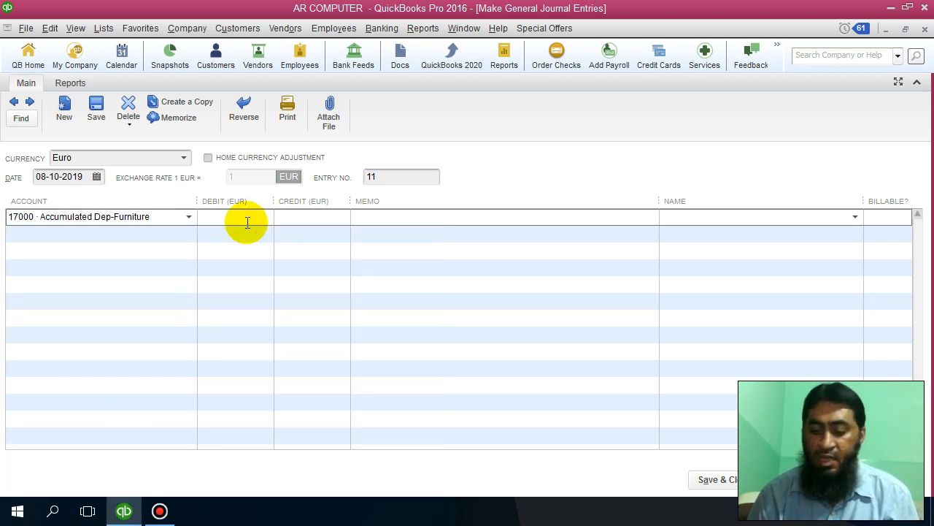
type("2,0")
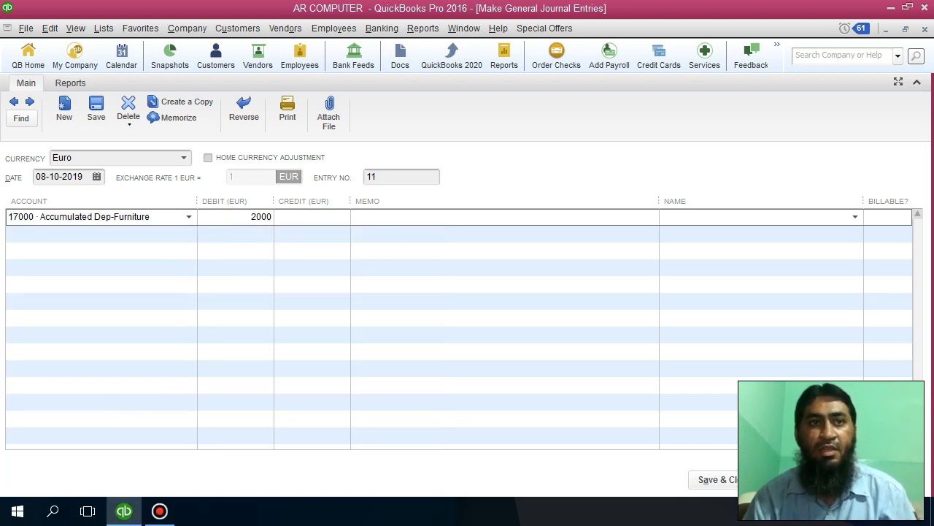
type("00")
left_click(307, 219)
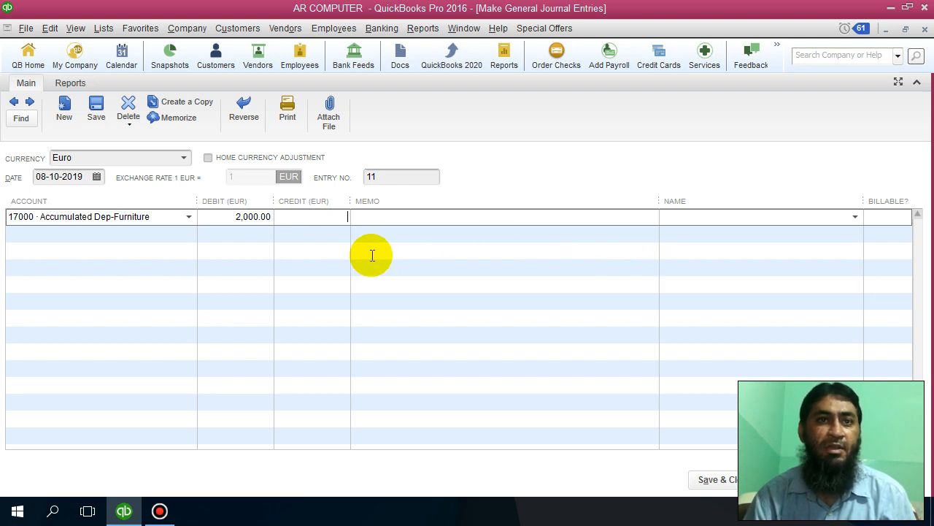
left_click(369, 217)
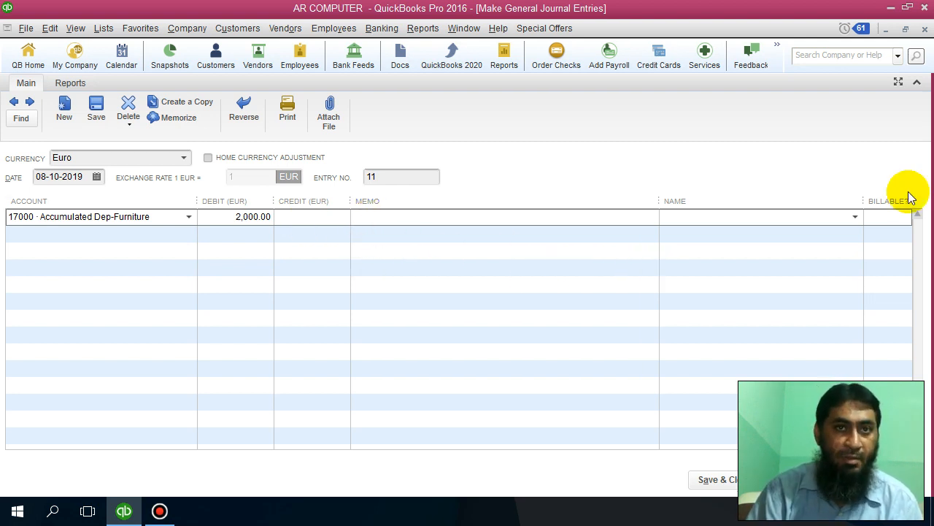
type("Deprication for last Year")
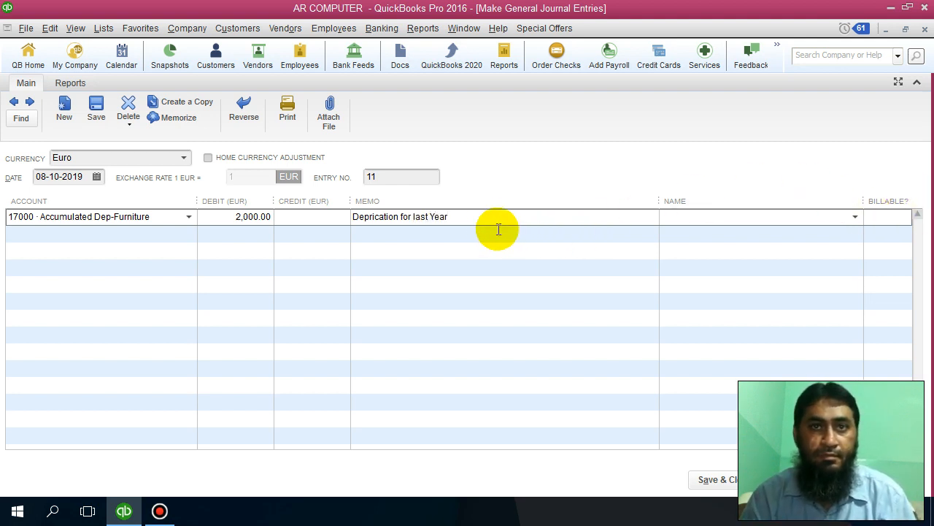
left_click_drag(479, 216, 356, 232)
left_click(125, 236)
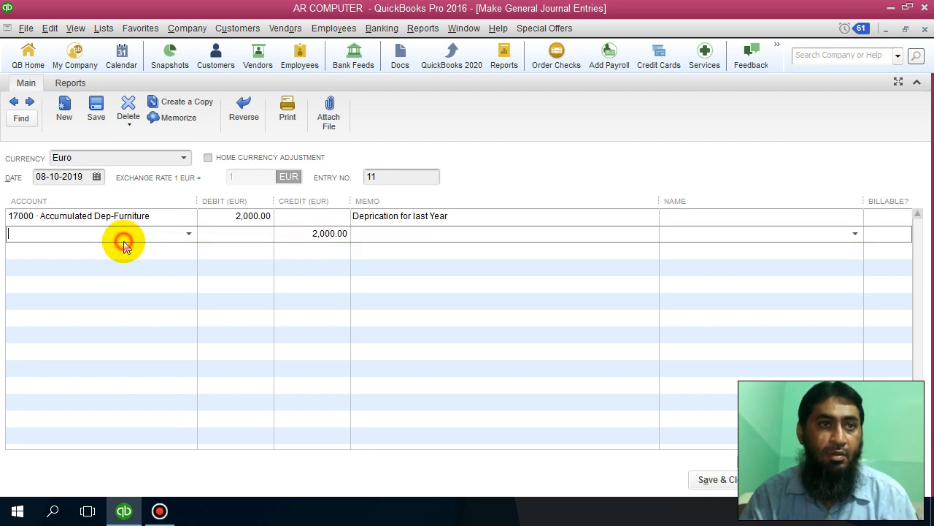
left_click(190, 234)
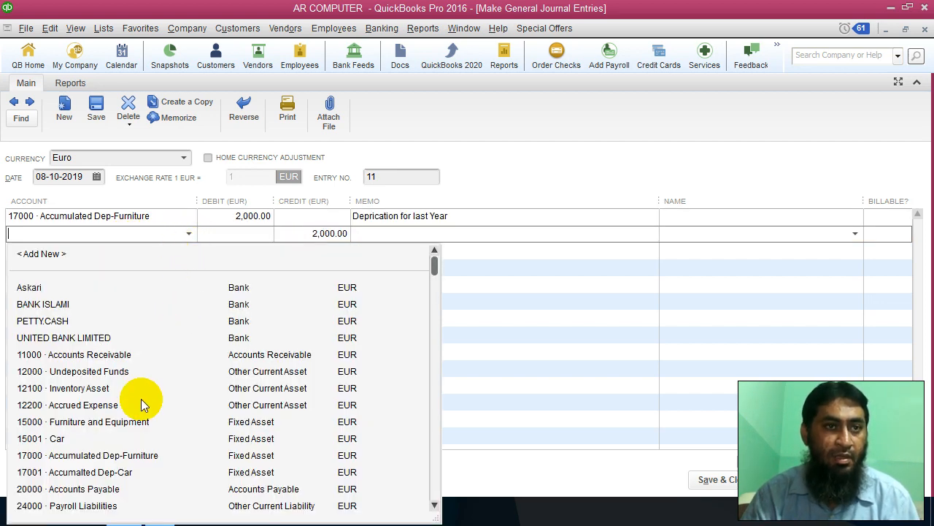
scroll(140, 398, "down", 15)
scroll(144, 391, "down", 1)
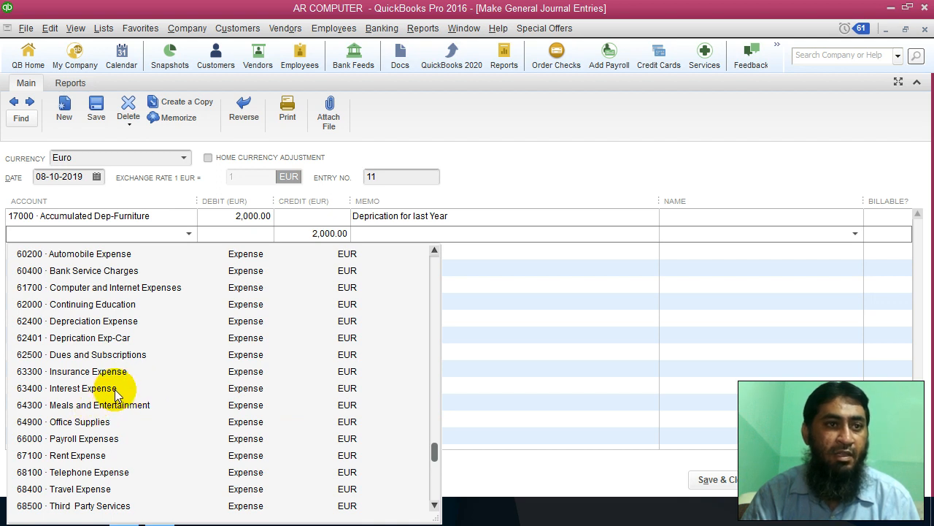
scroll(116, 390, "up", 1)
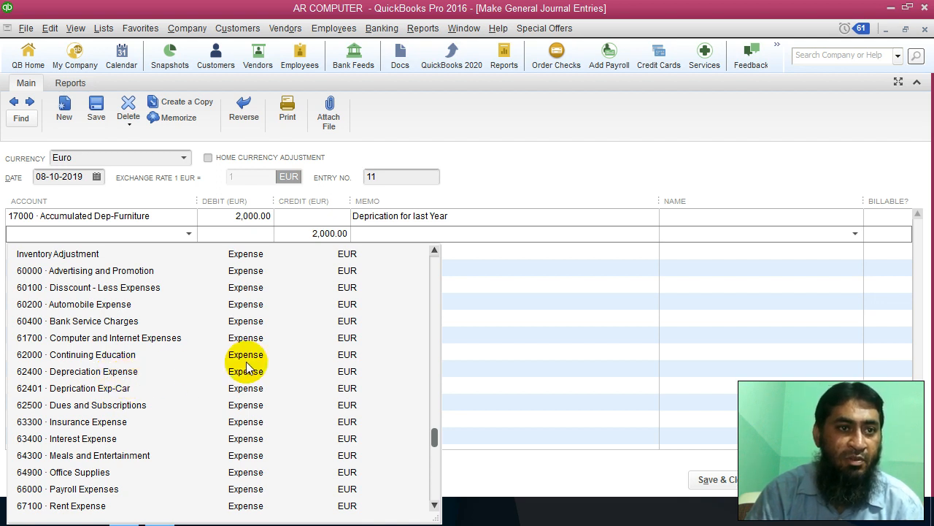
left_click(523, 352)
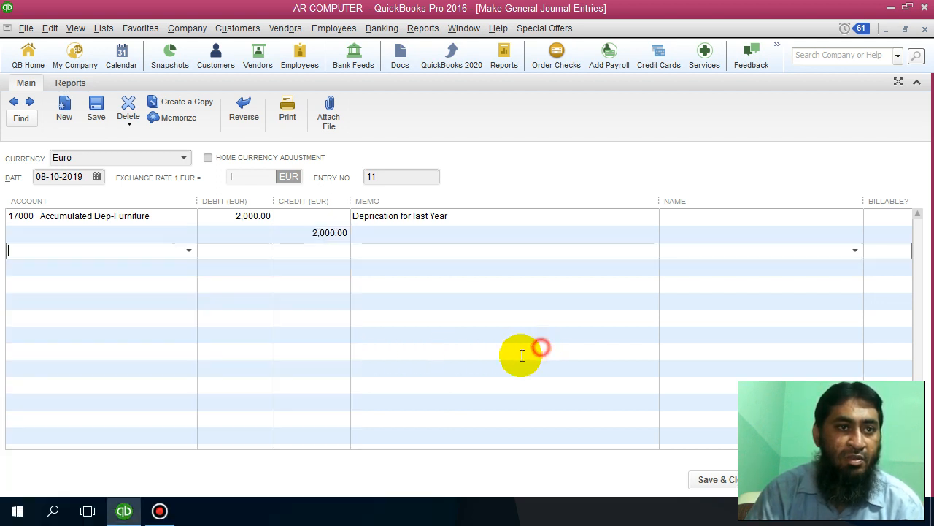
Leave the furniture depreciation entry unsaved in its window and open the Chart of Accounts from the home page.
left_click(906, 29)
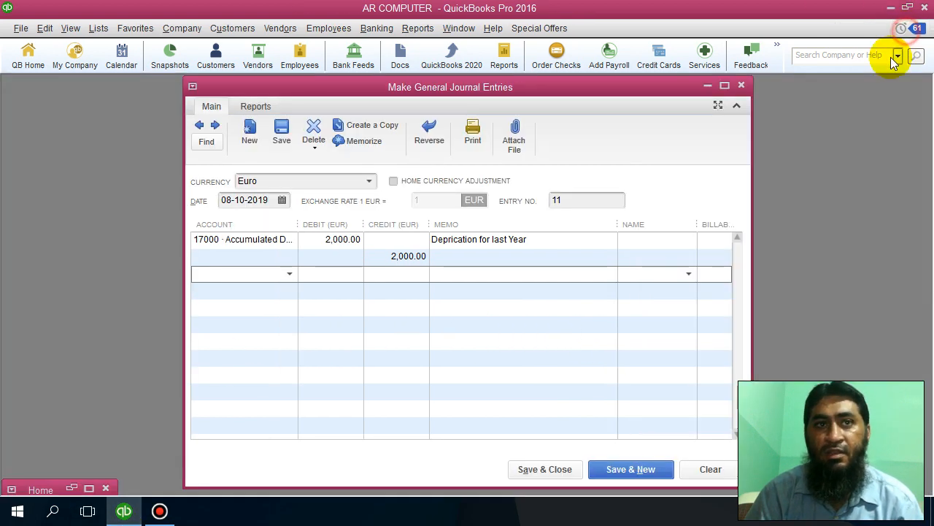
left_click(67, 488)
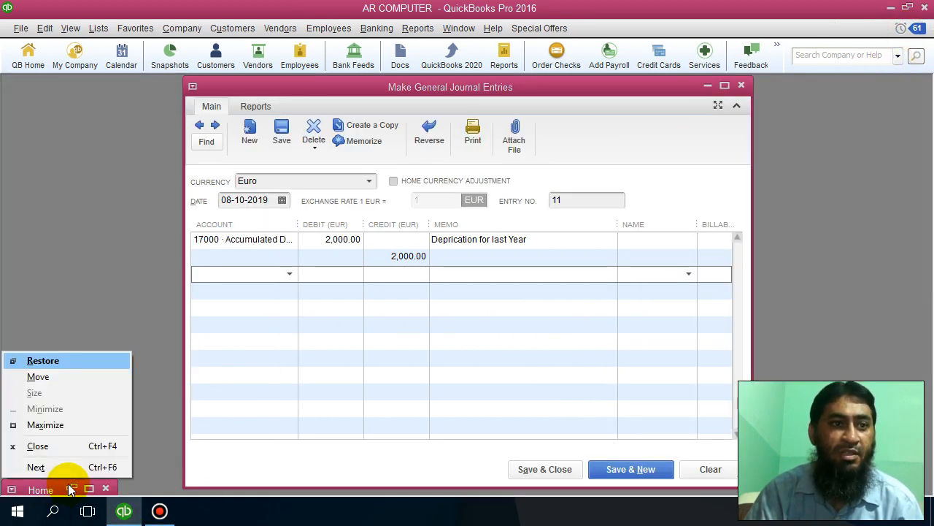
left_click(59, 361)
left_click(306, 85)
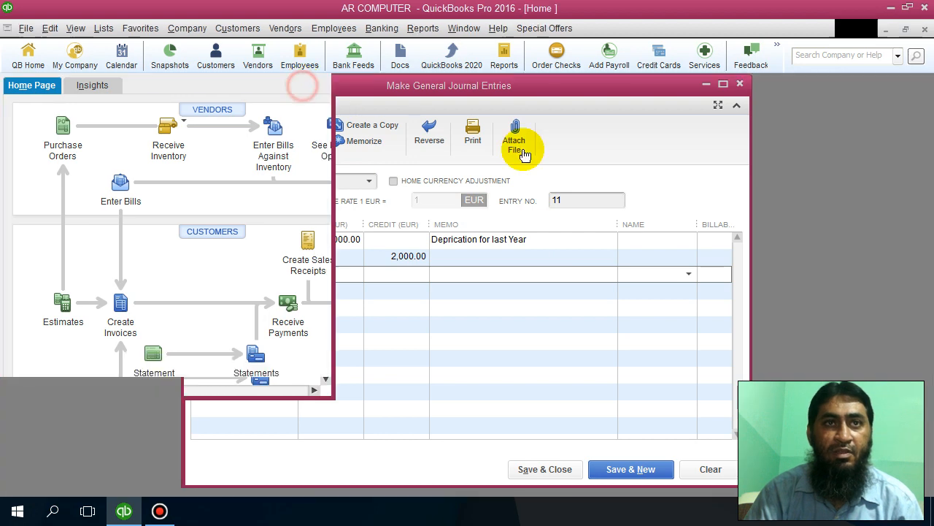
left_click(577, 151)
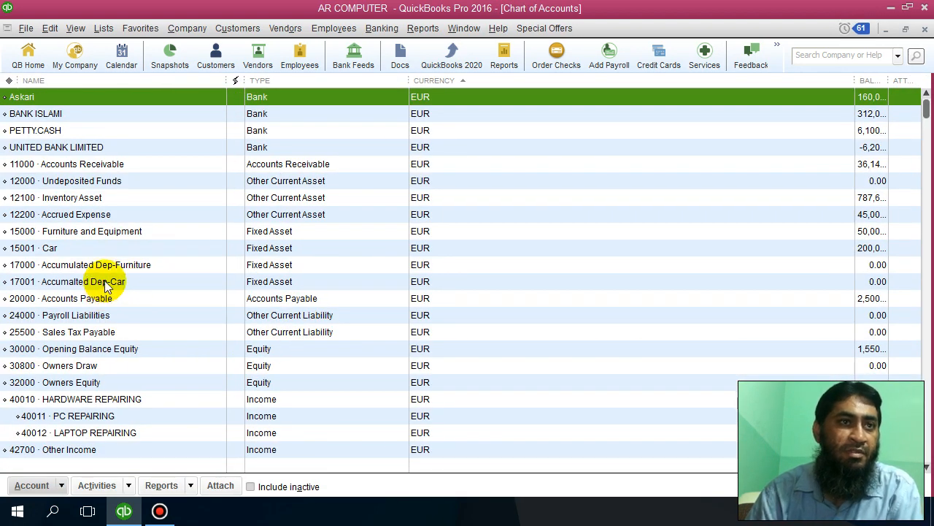
Rename account 62400 · Depreciation Expense as Depreciation Expense Furniture and save it.
scroll(105, 282, "down", 9)
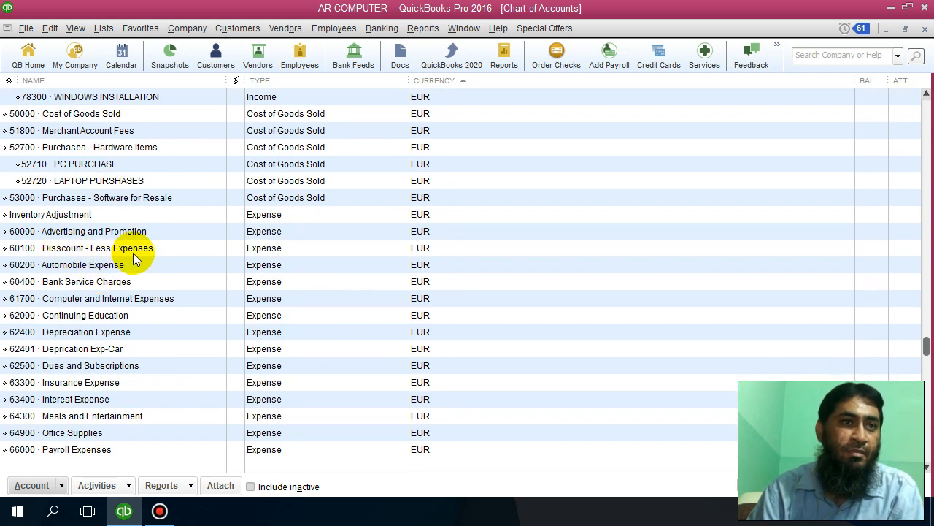
left_click(102, 334)
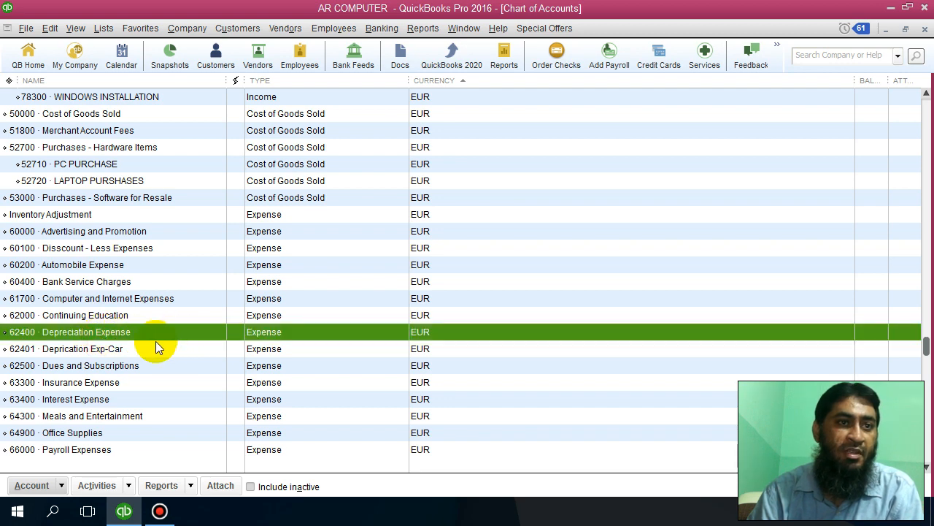
left_click(62, 485)
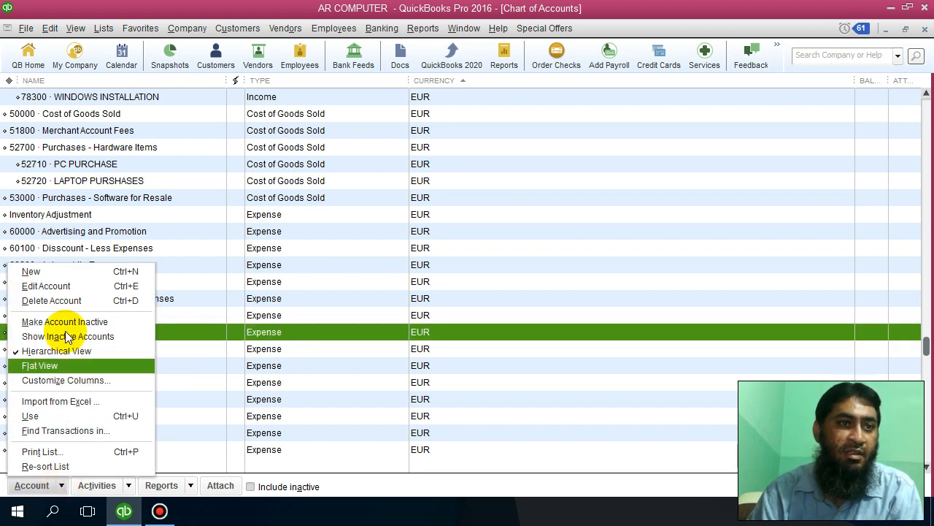
left_click(60, 285)
left_click(238, 146)
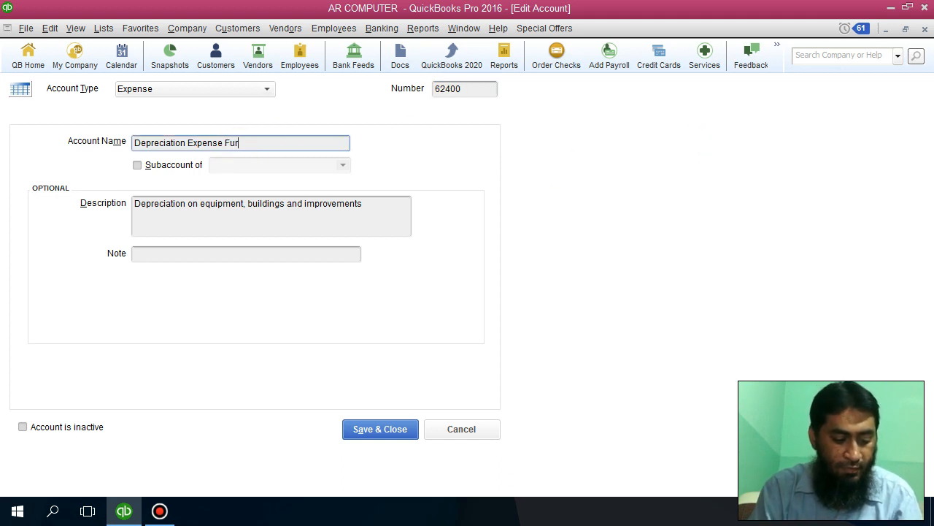
type("Furniture")
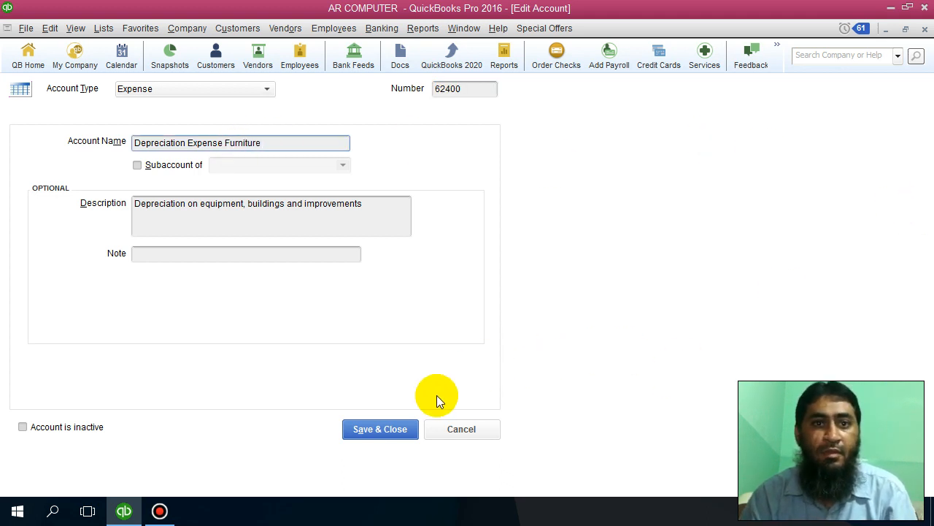
left_click(373, 429)
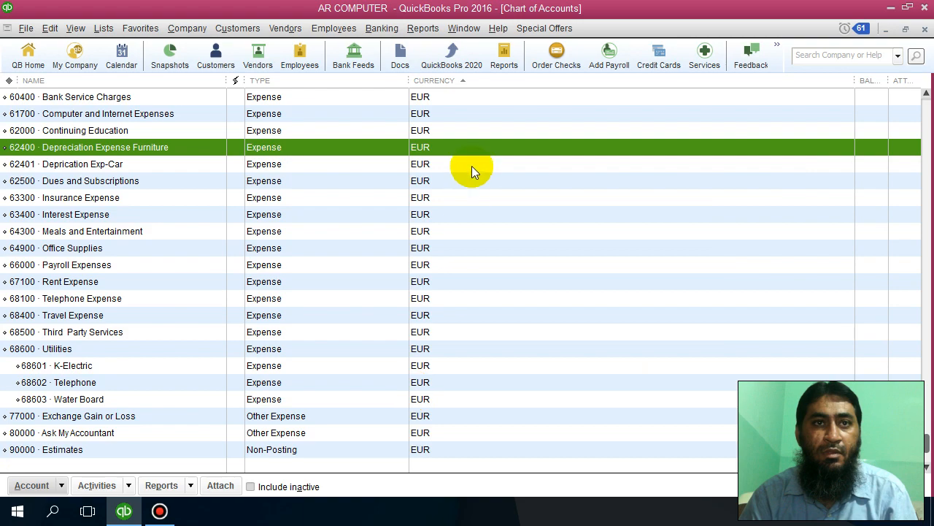
Close the Chart of Accounts and return to the unfinished furniture depreciation journal entry.
left_click(925, 28)
left_click(123, 511)
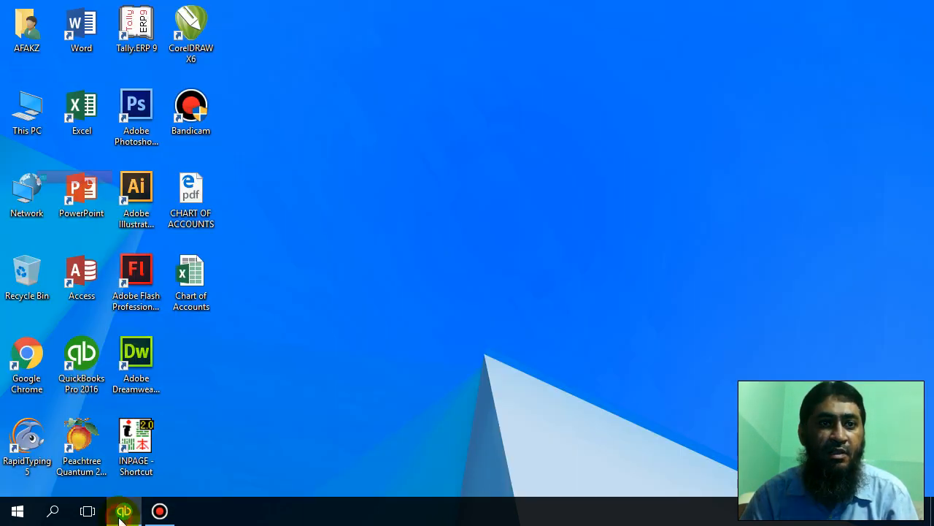
left_click(124, 511)
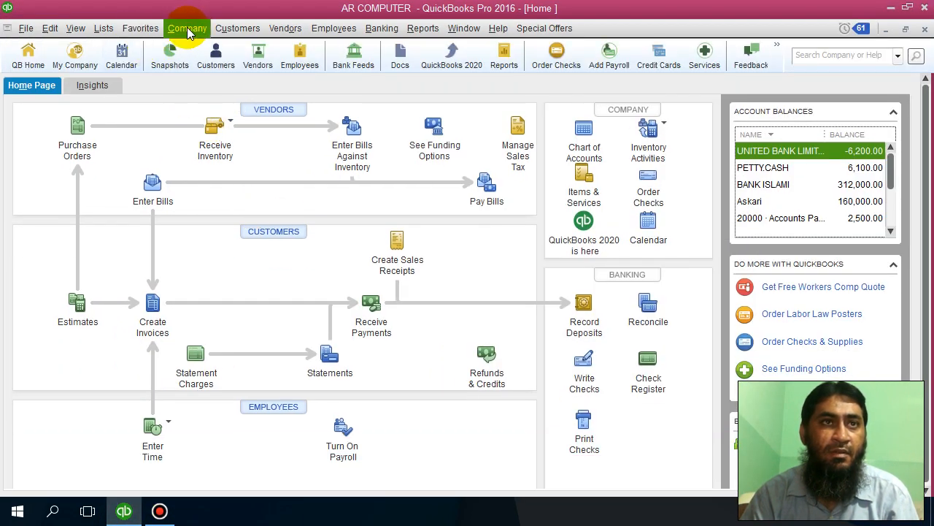
left_click(187, 28)
left_click(271, 329)
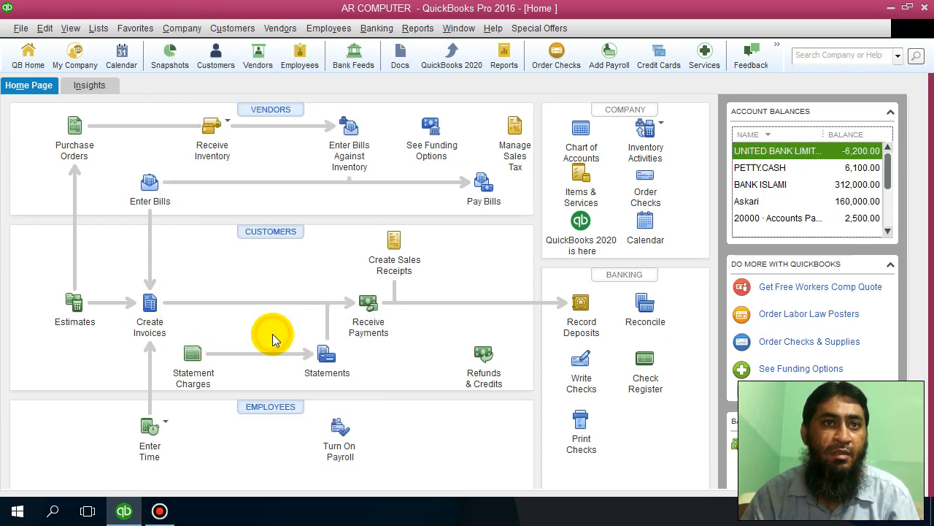
Set 62400 · Depreciation Expense Furniture as the account on the 2,000.00 credit line.
left_click(192, 233)
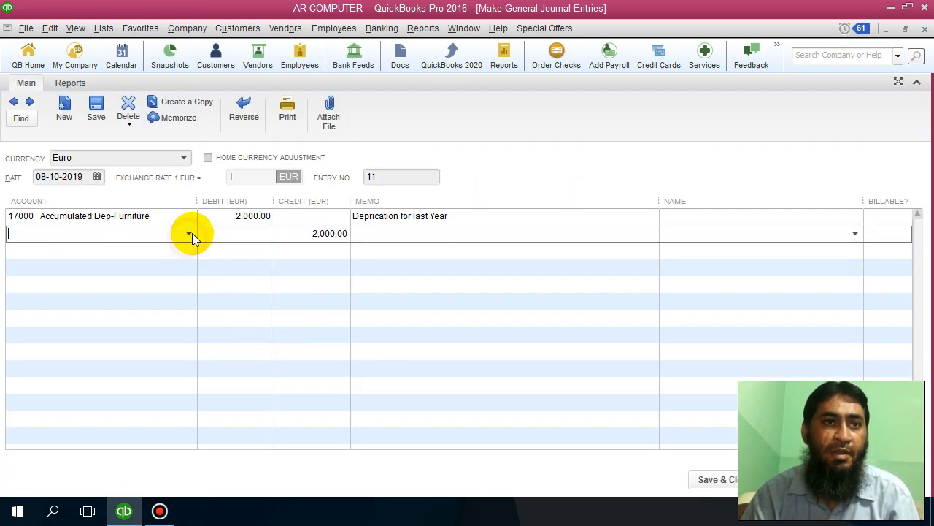
left_click(192, 233)
type("Depreciation Expense Furniture")
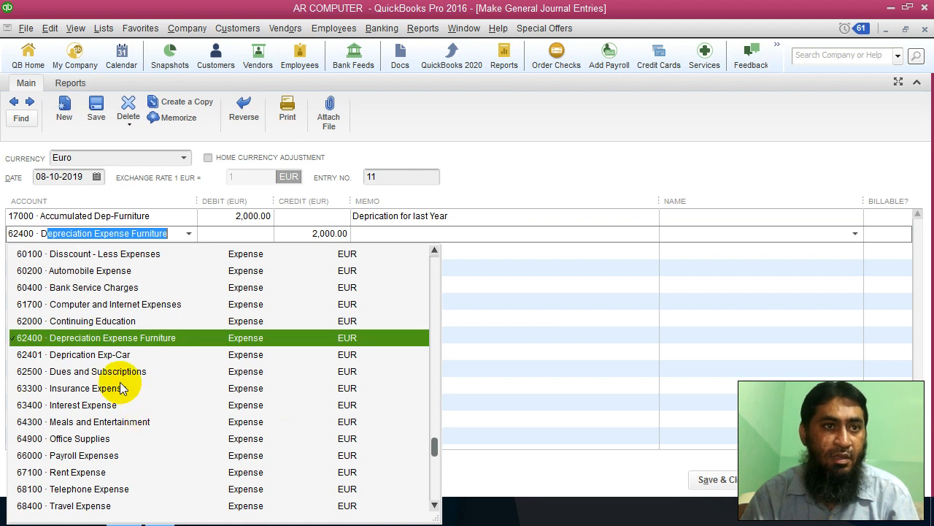
left_click(134, 338)
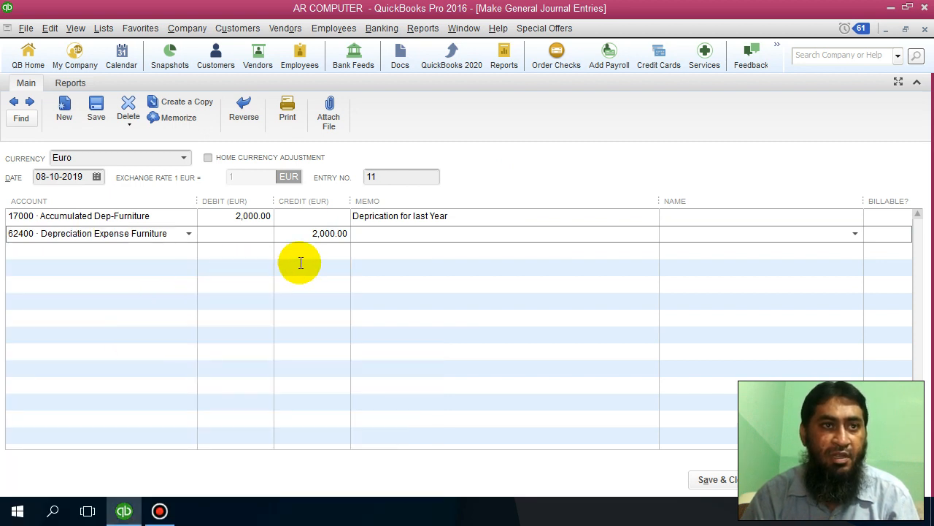
Copy the Accumulated Dep-Furniture line's memo to the Depreciation Expense Furniture line, and save the entry to start a new one.
left_click(387, 227)
left_click(460, 209)
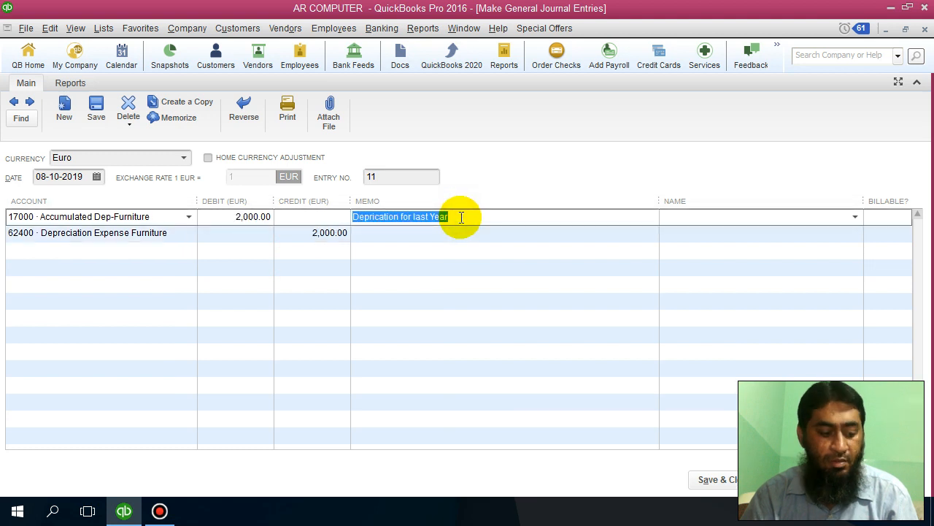
left_click(452, 235)
type("Deprication for last Year")
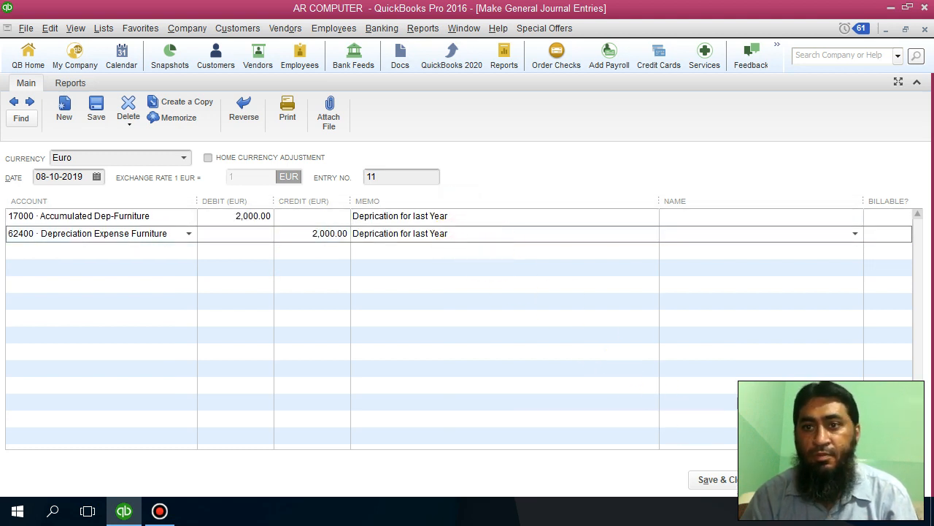
left_click(798, 480)
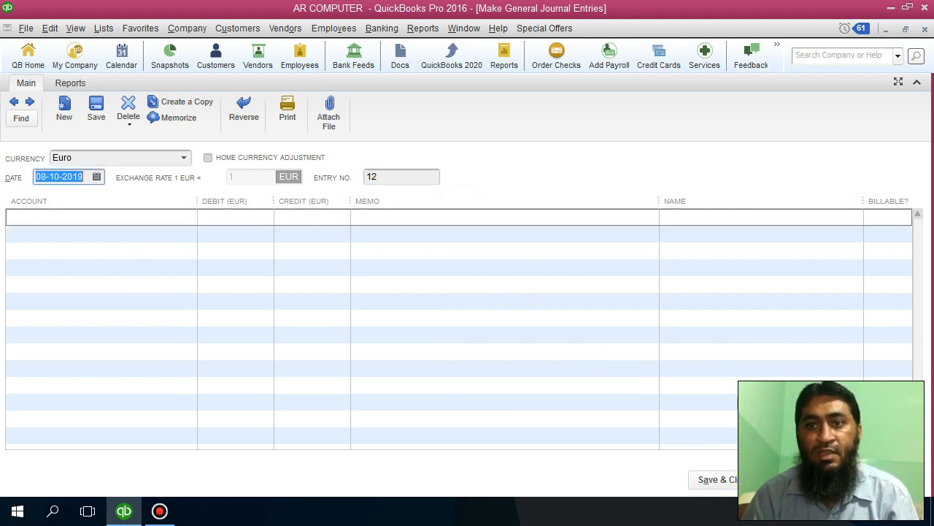
Set 17001 · Accumalted Dep-Car as the account on the first line of the new journal entry.
left_click(179, 217)
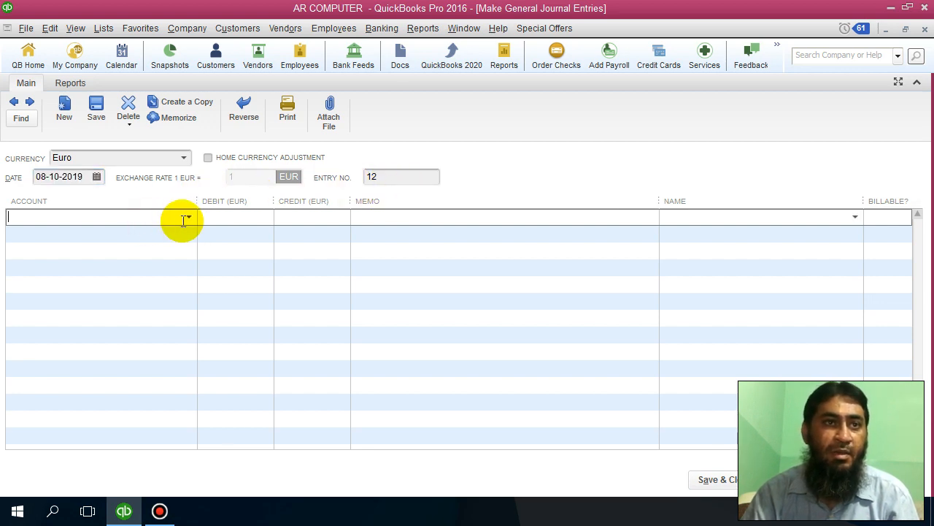
left_click(189, 217)
scroll(247, 349, "down", 5)
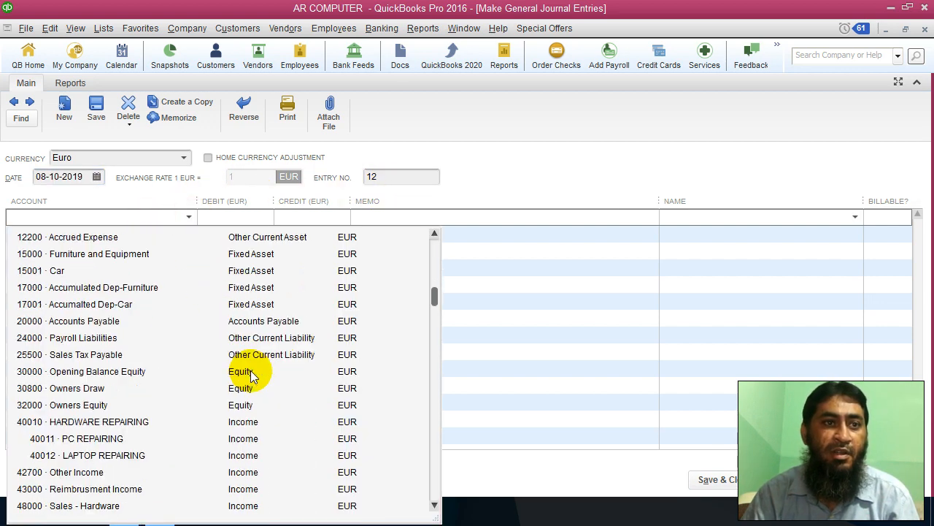
scroll(210, 440, "down", 2)
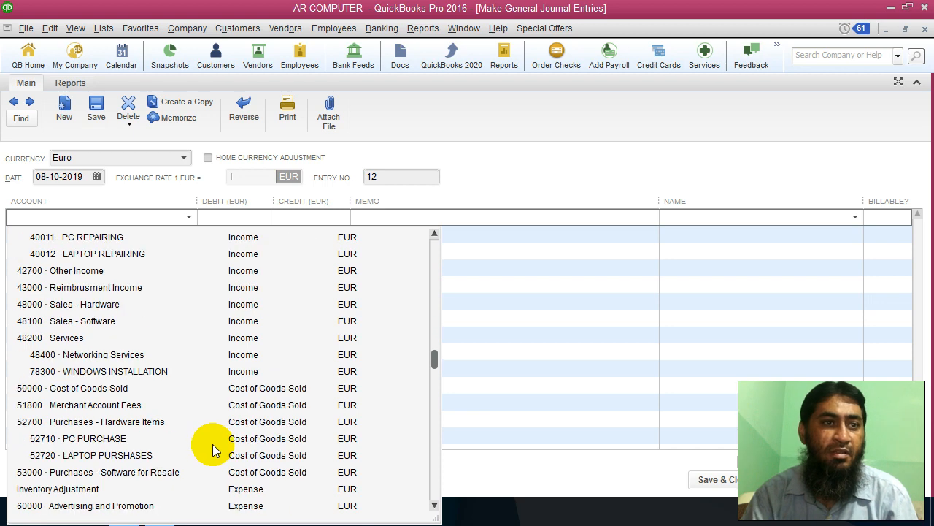
scroll(211, 440, "up", 7)
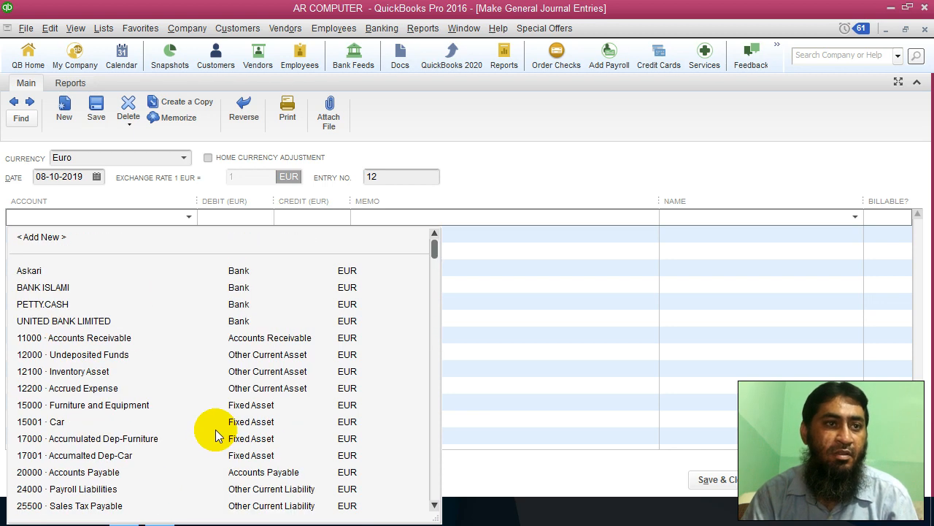
left_click(100, 455)
Enter a 10,000.00 debit and the memo "Last Year" on the Accumalted Dep-Car line.
left_click(251, 229)
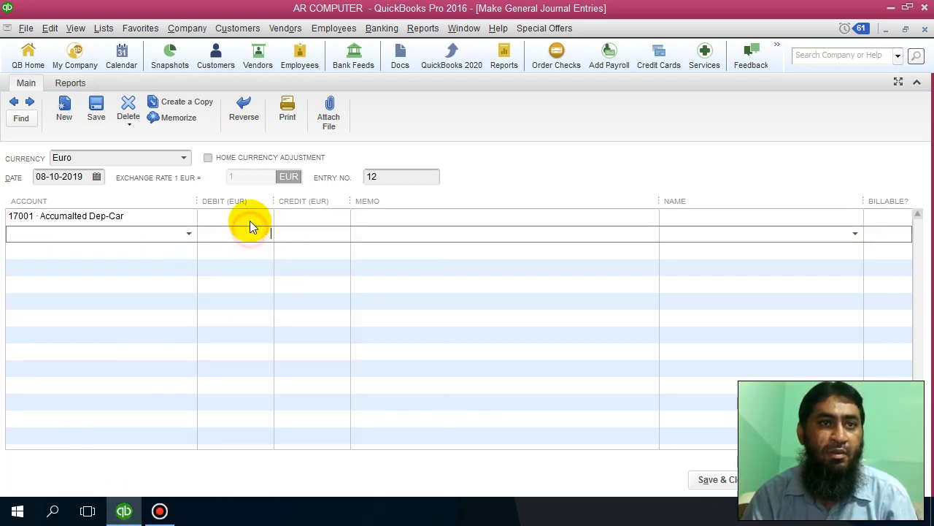
left_click(250, 220)
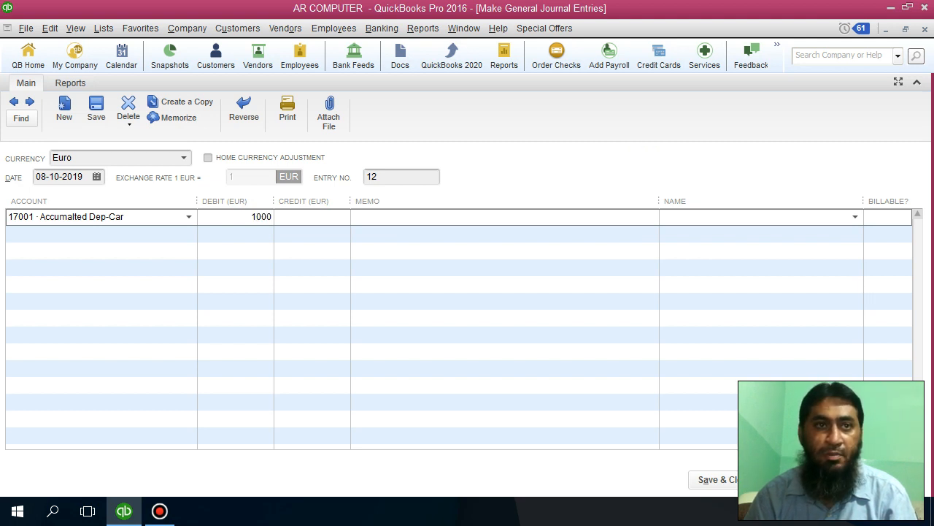
left_click(144, 232)
left_click(358, 216)
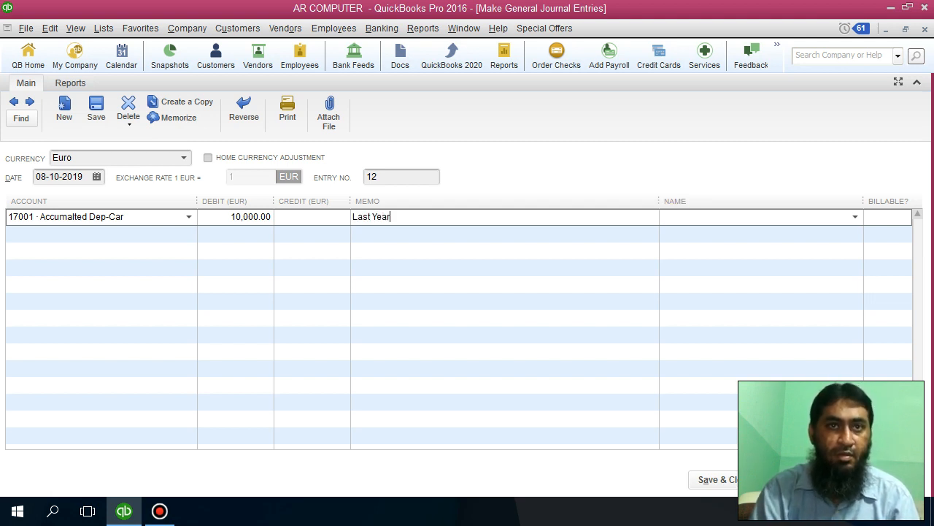
Add a second line crediting 10,000 to account 62401 · Deprication Exp-Car.
left_click(128, 232)
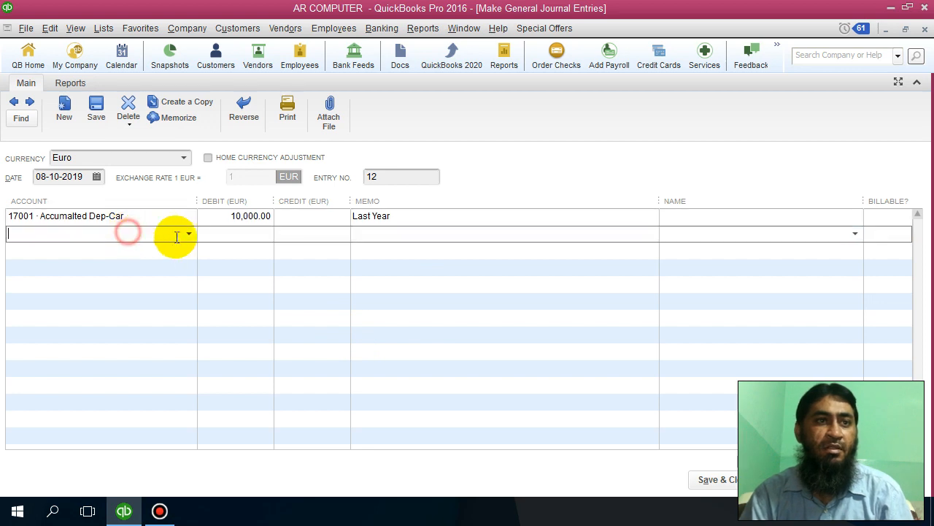
left_click(187, 234)
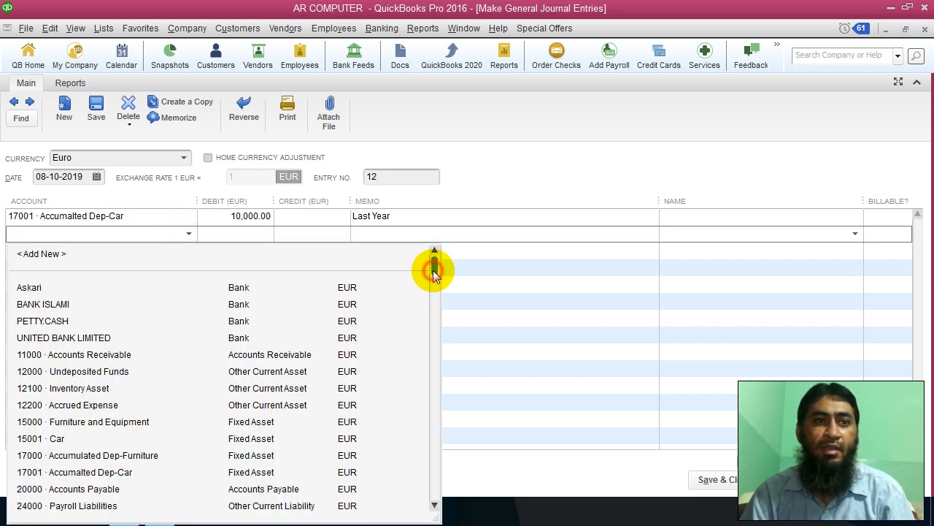
left_click_drag(434, 271, 441, 430)
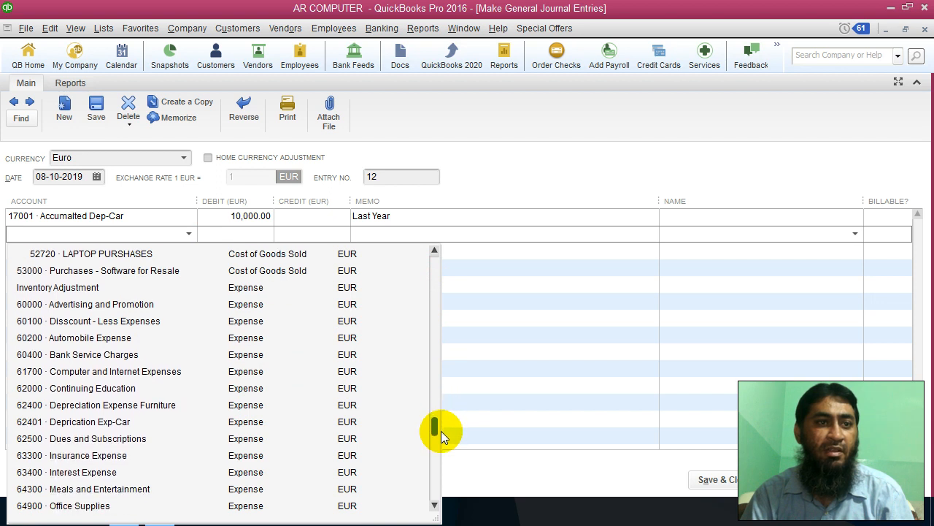
left_click(192, 422)
left_click(264, 244)
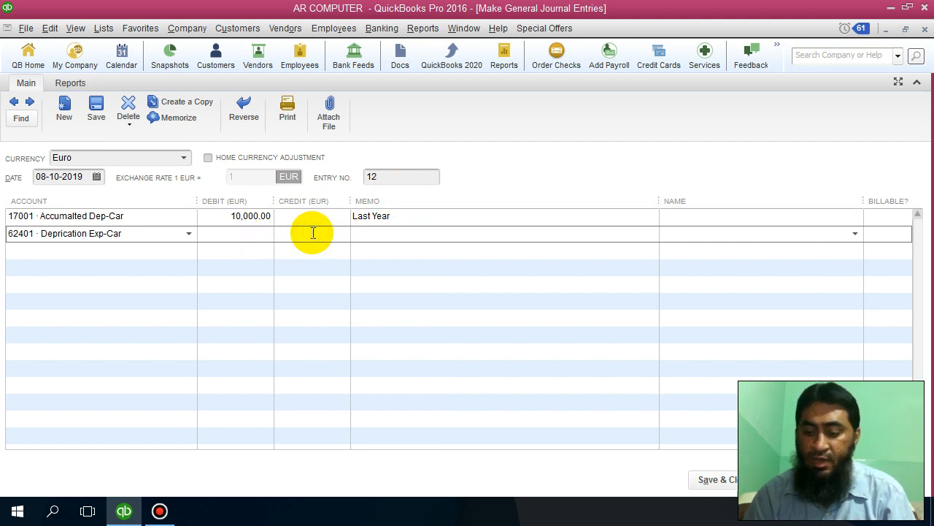
type("10000")
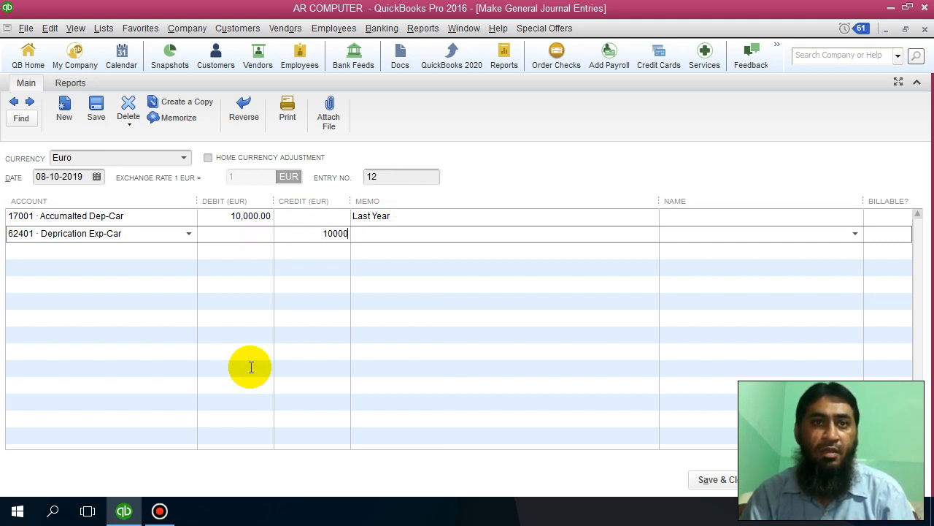
Copy the memo "Last Year" to the Deprication Exp-Car line, then save and close the journal entry.
left_click(396, 216)
left_click_drag(398, 217, 368, 213)
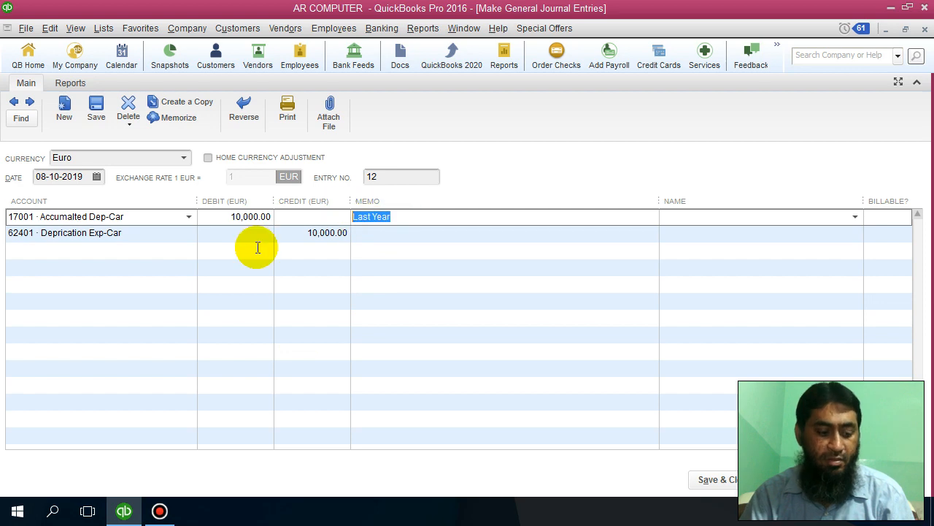
left_click(423, 245)
type("Last Year")
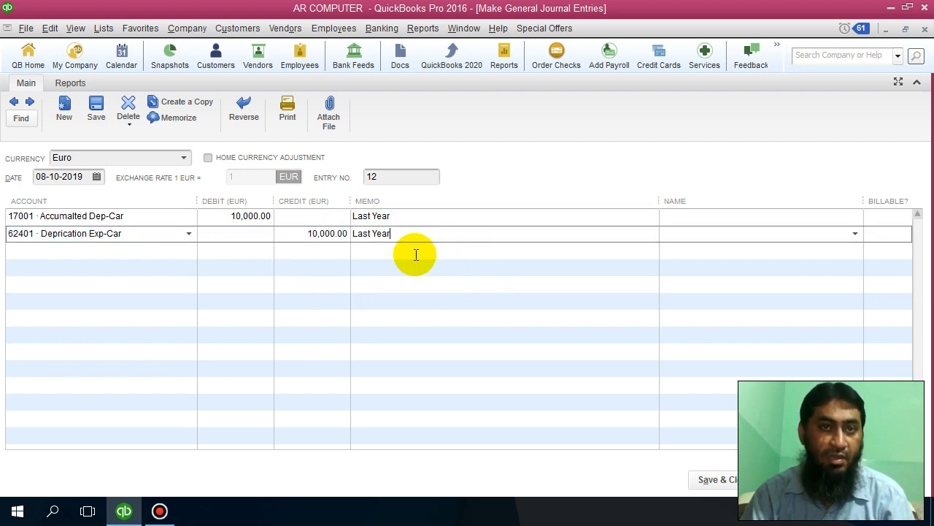
left_click(709, 487)
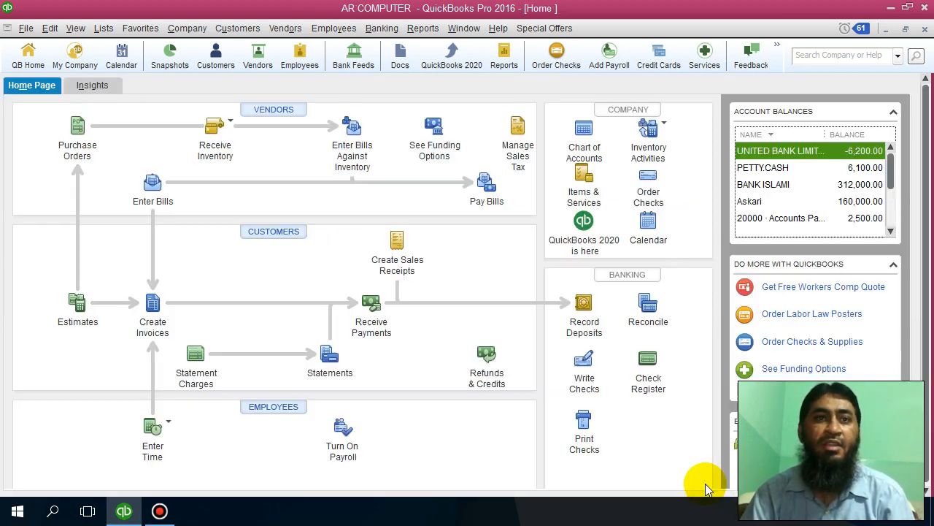
Open the memorized accountant Balance Sheet, review the fixed asset and accumulated depreciation lines, and close the report.
left_click(422, 27)
mouse_move(454, 64)
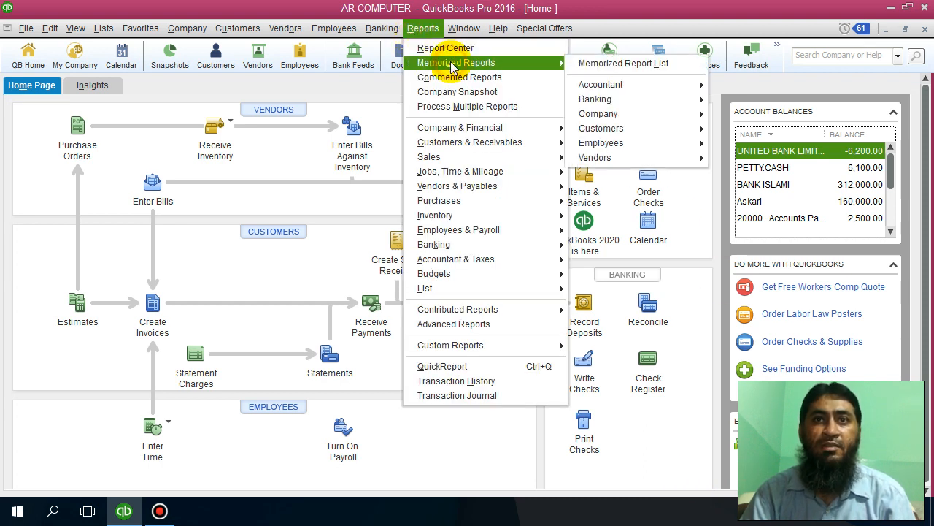
mouse_move(620, 85)
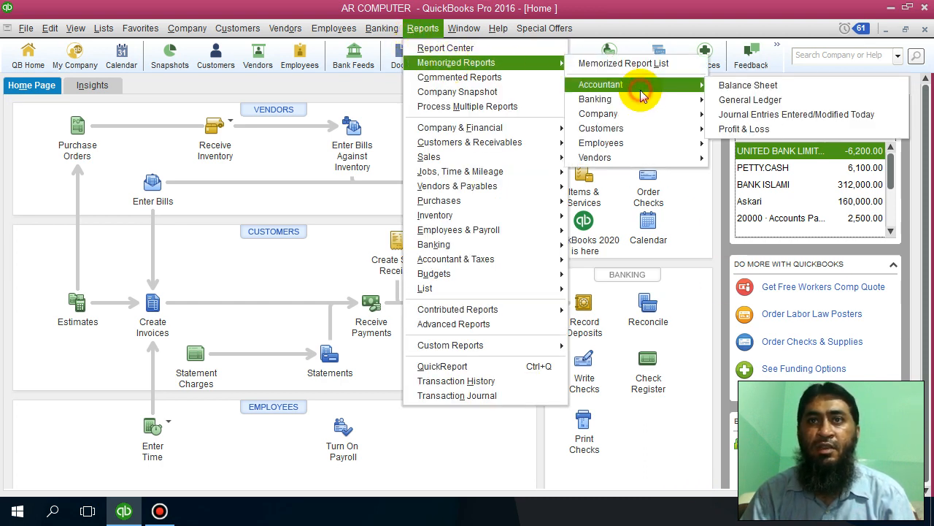
left_click(740, 92)
scroll(638, 275, "down", 4)
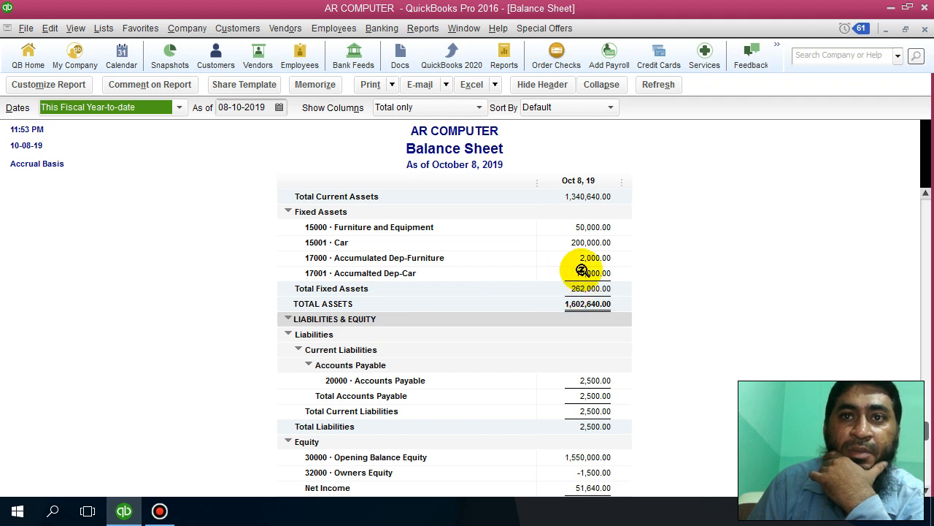
left_click(925, 29)
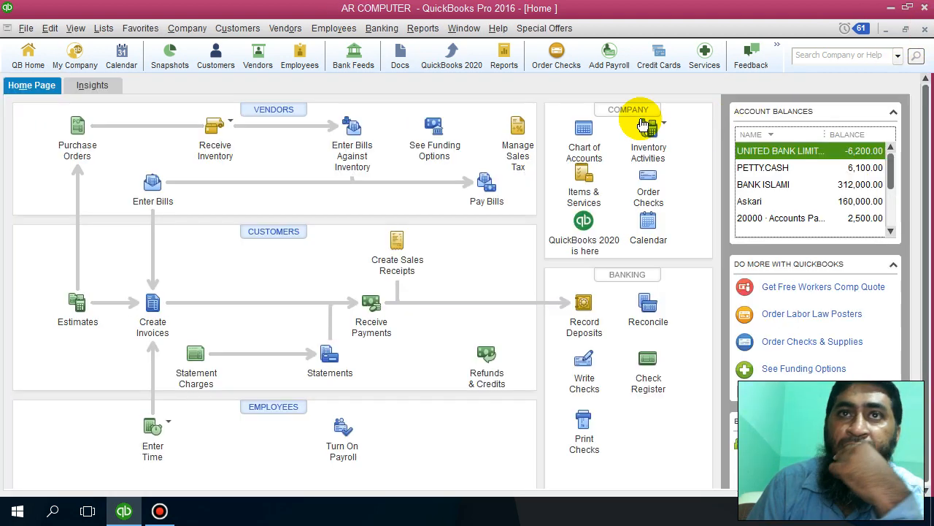
Open the memorized accountant Profit & Loss report, check the furniture and car depreciation expenses, and close it.
left_click(424, 28)
mouse_move(456, 63)
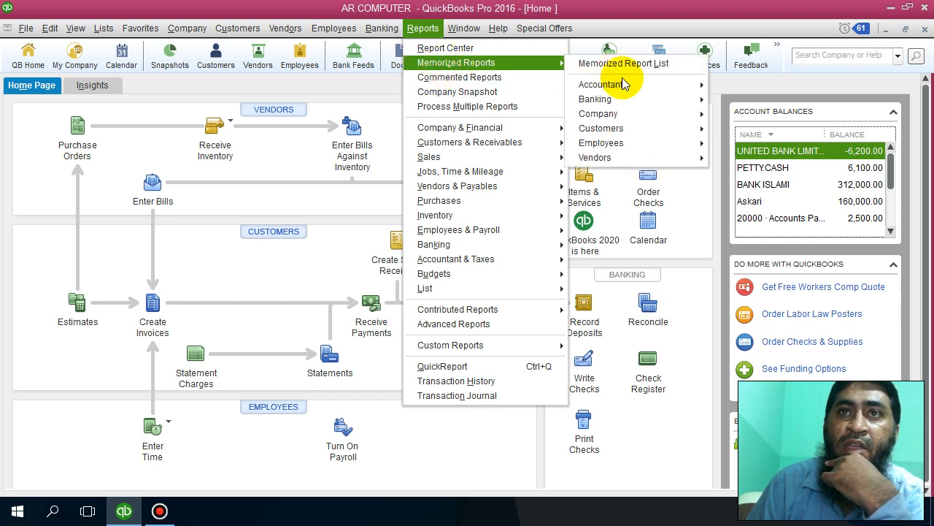
mouse_move(616, 85)
left_click(731, 128)
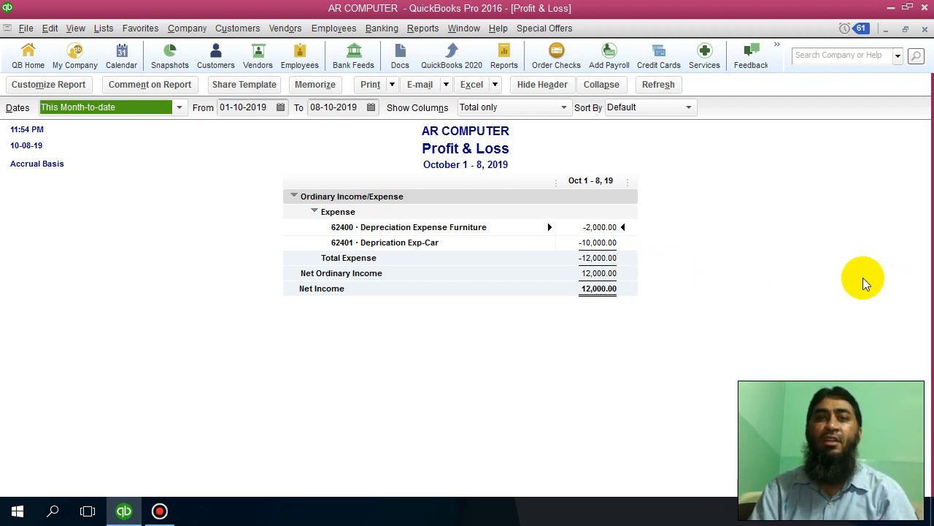
left_click(925, 27)
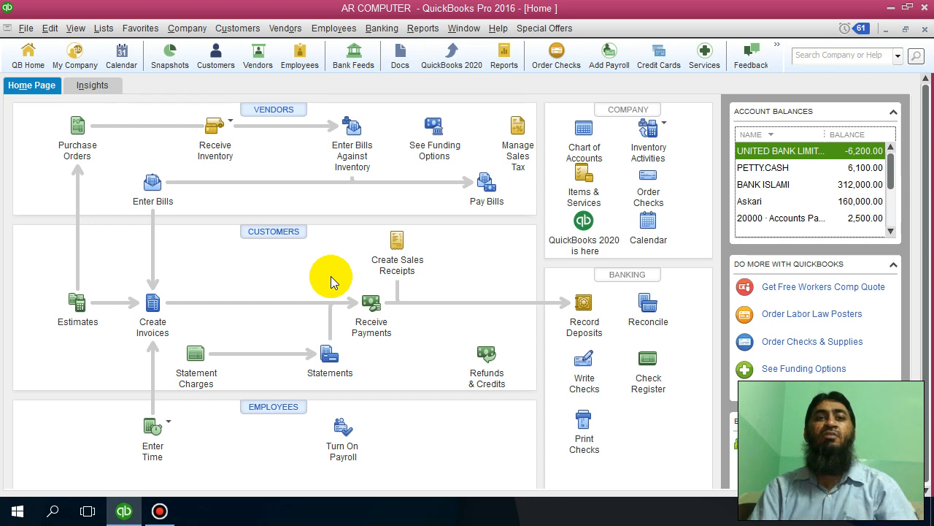